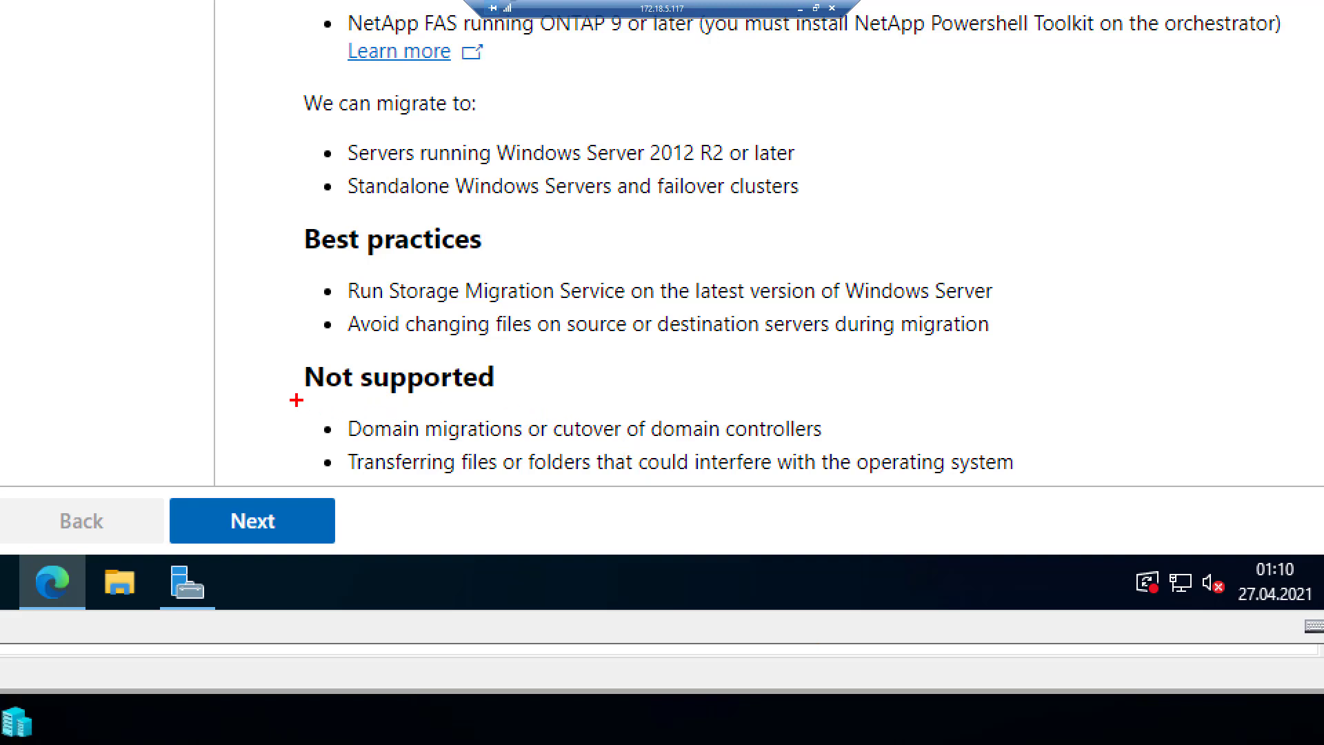
- Review the full list of migration prerequisites for SMSJob02 and continue to the source device credentials
{"action": "mouse_move", "coordinate": [295, 398]}
{"action": "left_mouse_down"}
{"action": "mouse_move", "coordinate": [384, 435]}
{"action": "mouse_move", "coordinate": [582, 469]}
{"action": "mouse_move", "coordinate": [1061, 486]}
{"action": "left_mouse_up"}
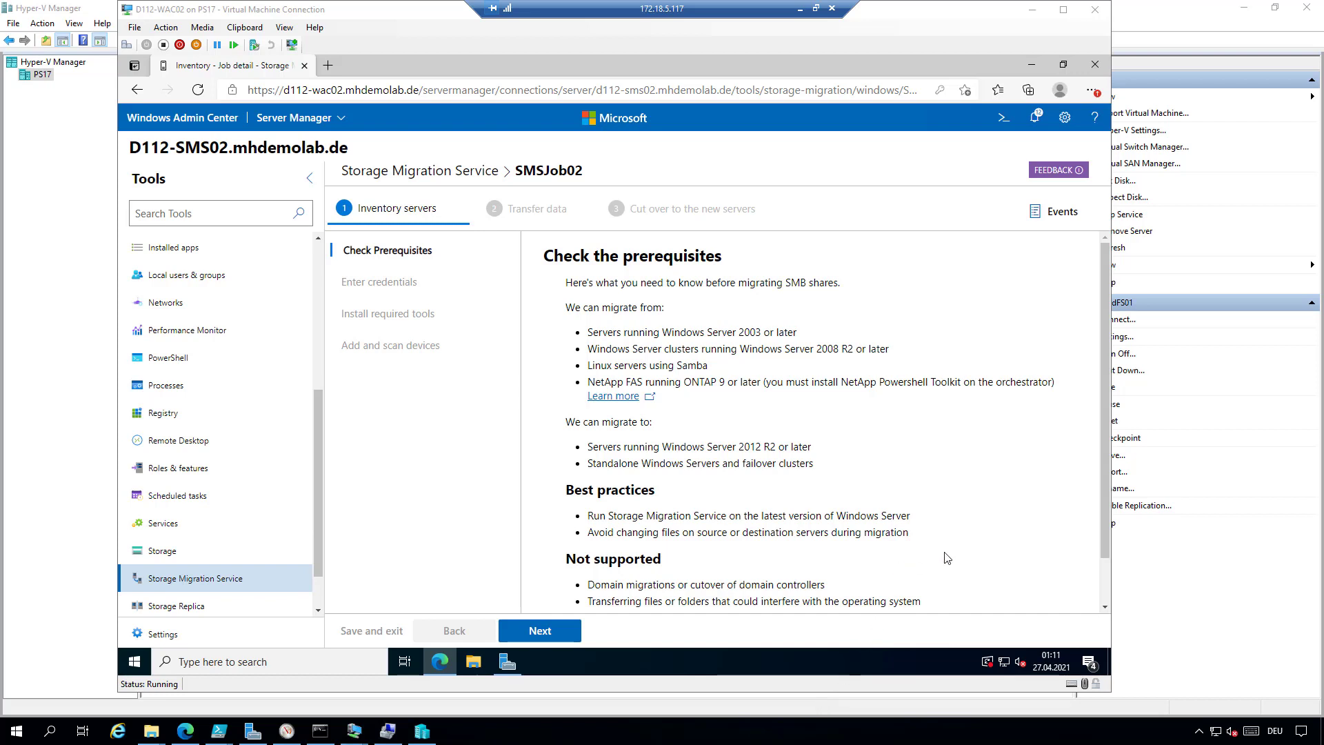
{"action": "left_click_drag", "start_coordinate": [1102, 495], "coordinate": [1103, 540]}
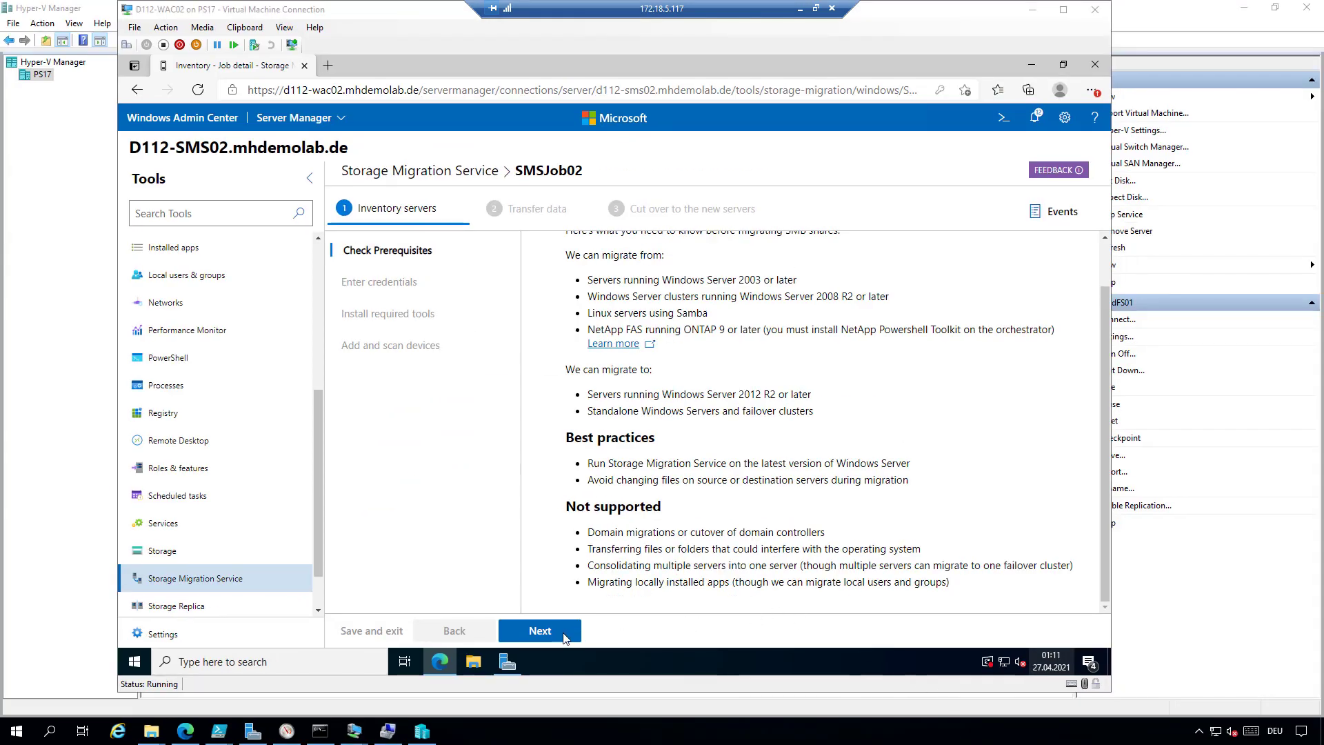
{"action": "left_click", "coordinate": [564, 638]}
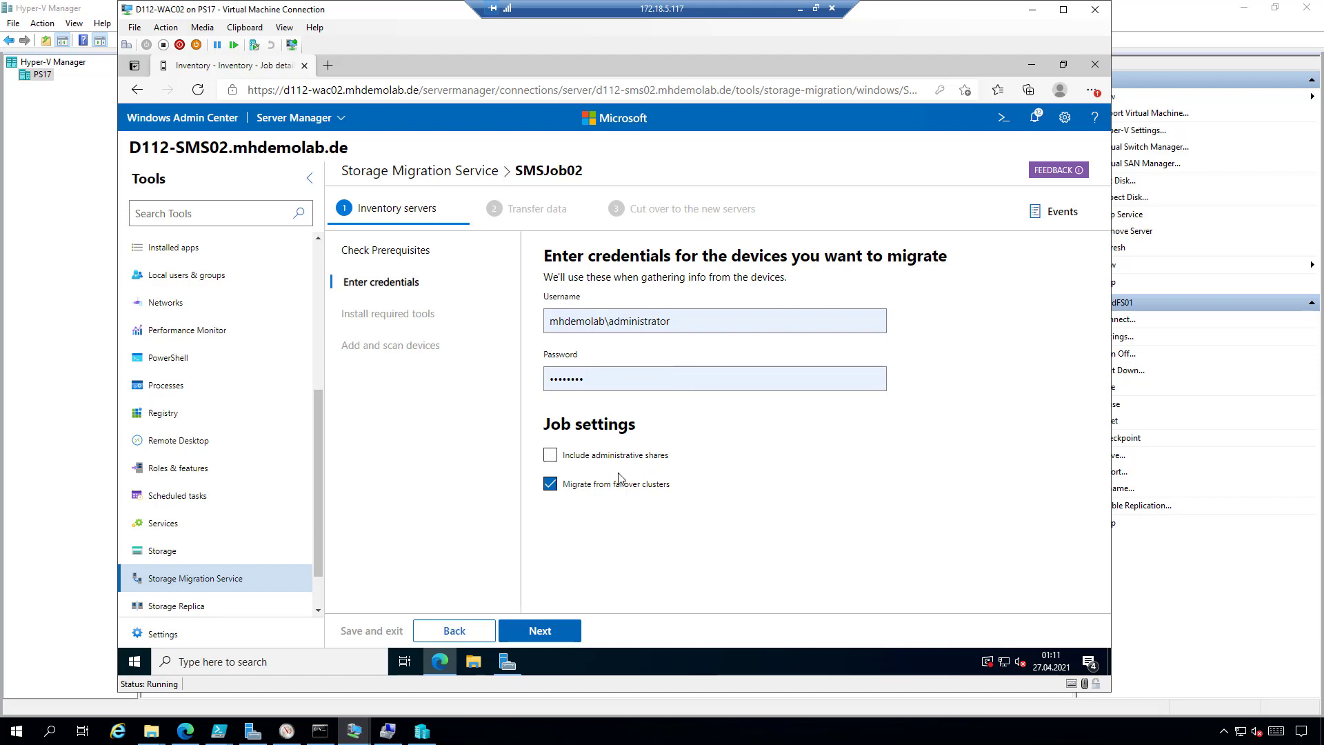
- Accept the prefilled source credentials and job settings and proceed to adding and scanning devices
{"action": "mouse_move", "coordinate": [641, 463]}
{"action": "left_click", "coordinate": [614, 511]}
{"action": "left_click", "coordinate": [565, 634]}
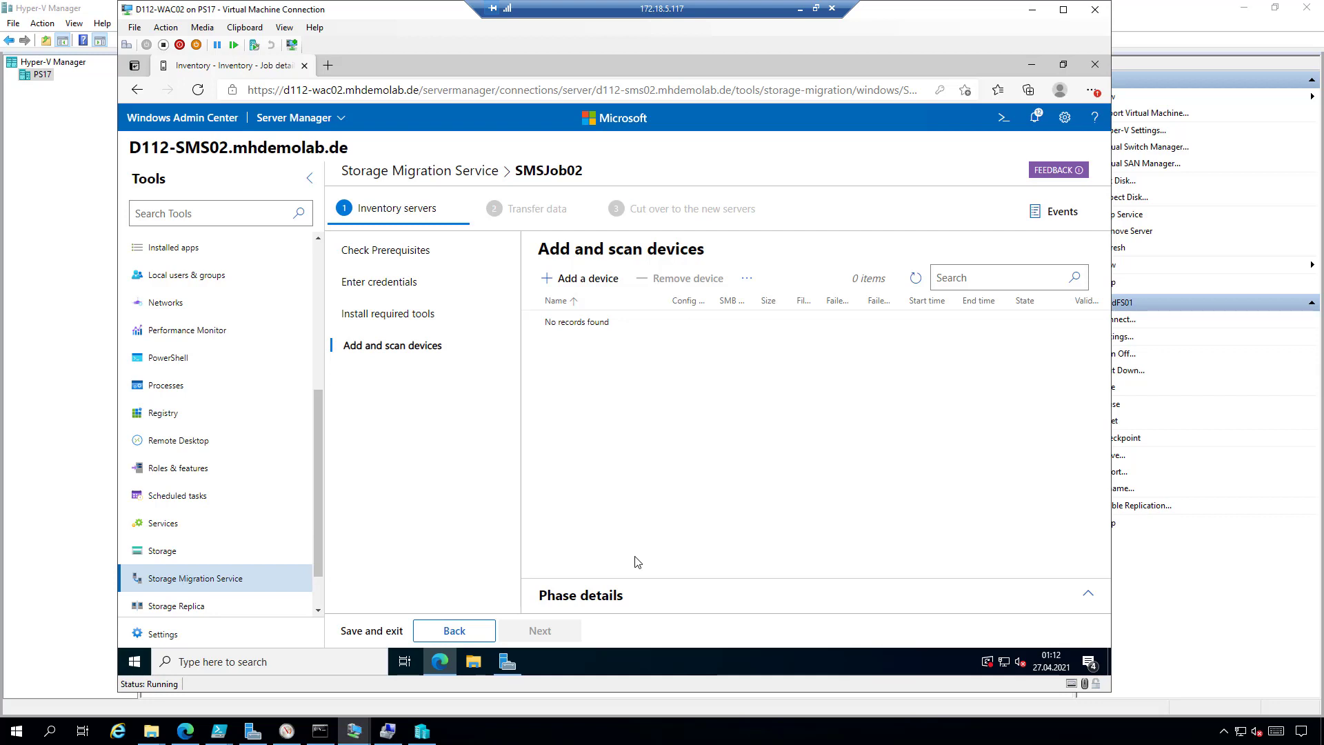
- Begin adding a source device by device name, entering D112-2012R2FS01
{"action": "left_click", "coordinate": [554, 283]}
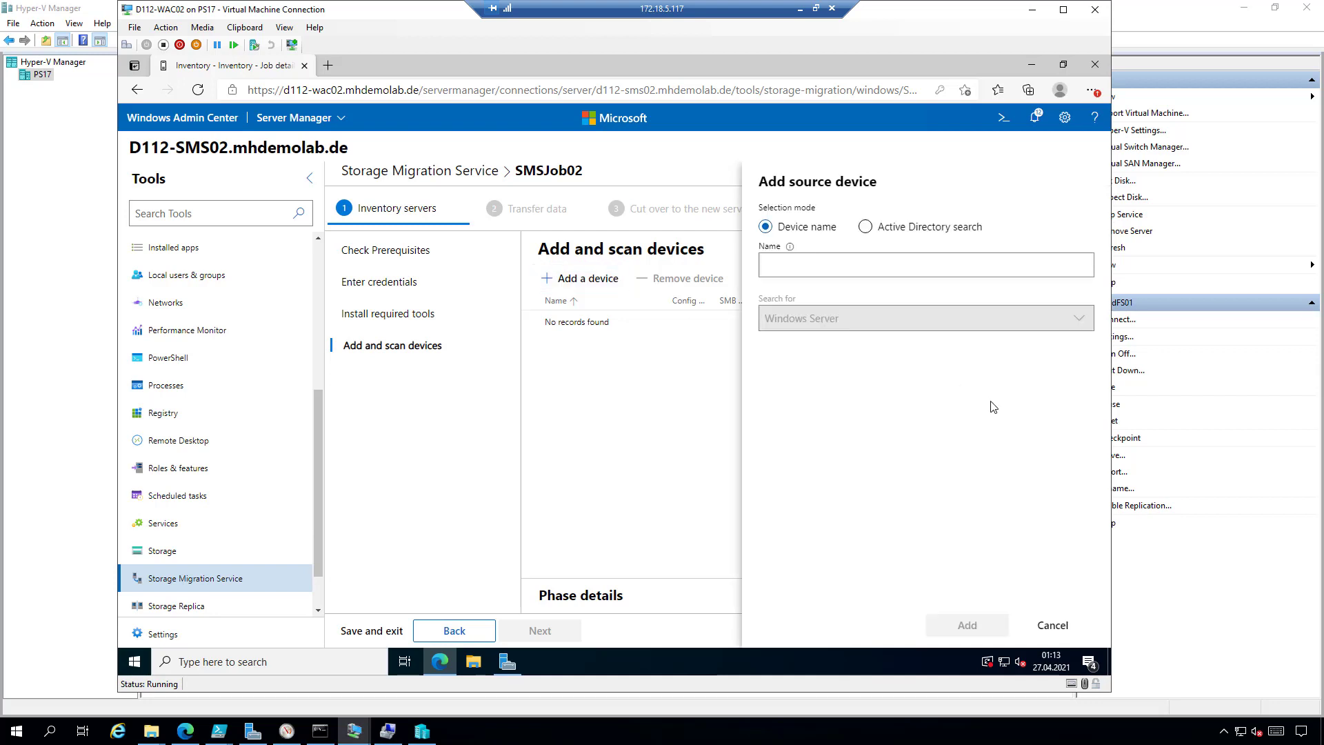
{"action": "left_click", "coordinate": [871, 264]}
{"action": "type", "text": "D"}
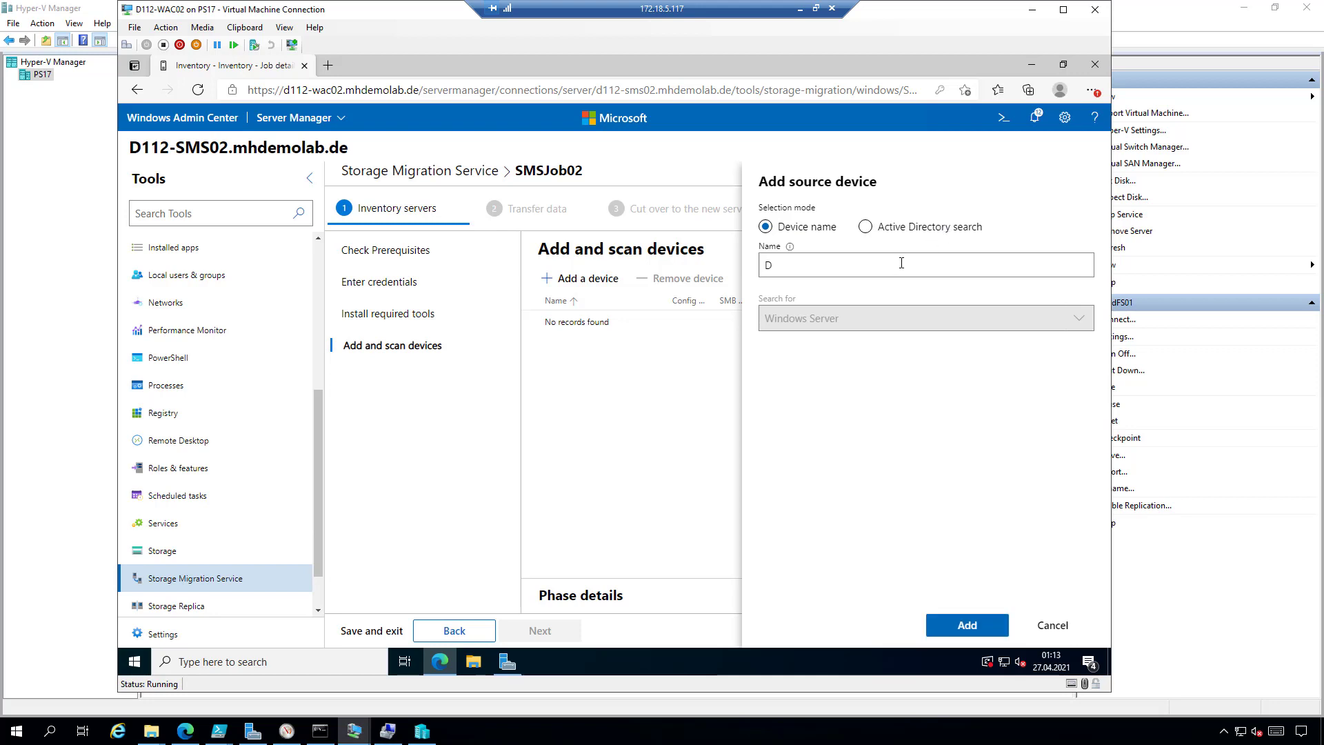
{"action": "type", "text": "112-2012R2FS01"}
- Switch to the D112-OldFS01 virtual machine and sign in with the account password to check its computer name
{"action": "left_click", "coordinate": [354, 730]}
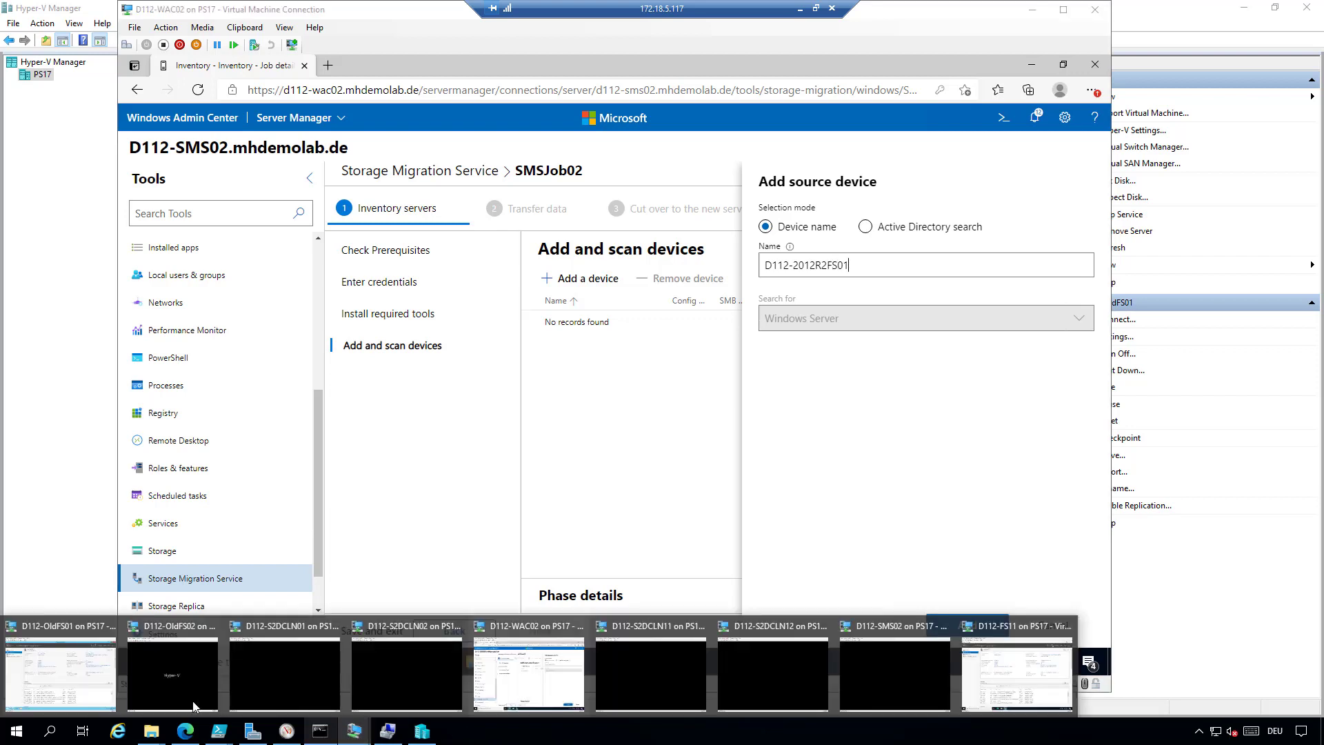
{"action": "left_click", "coordinate": [67, 674]}
{"action": "left_click", "coordinate": [126, 45]}
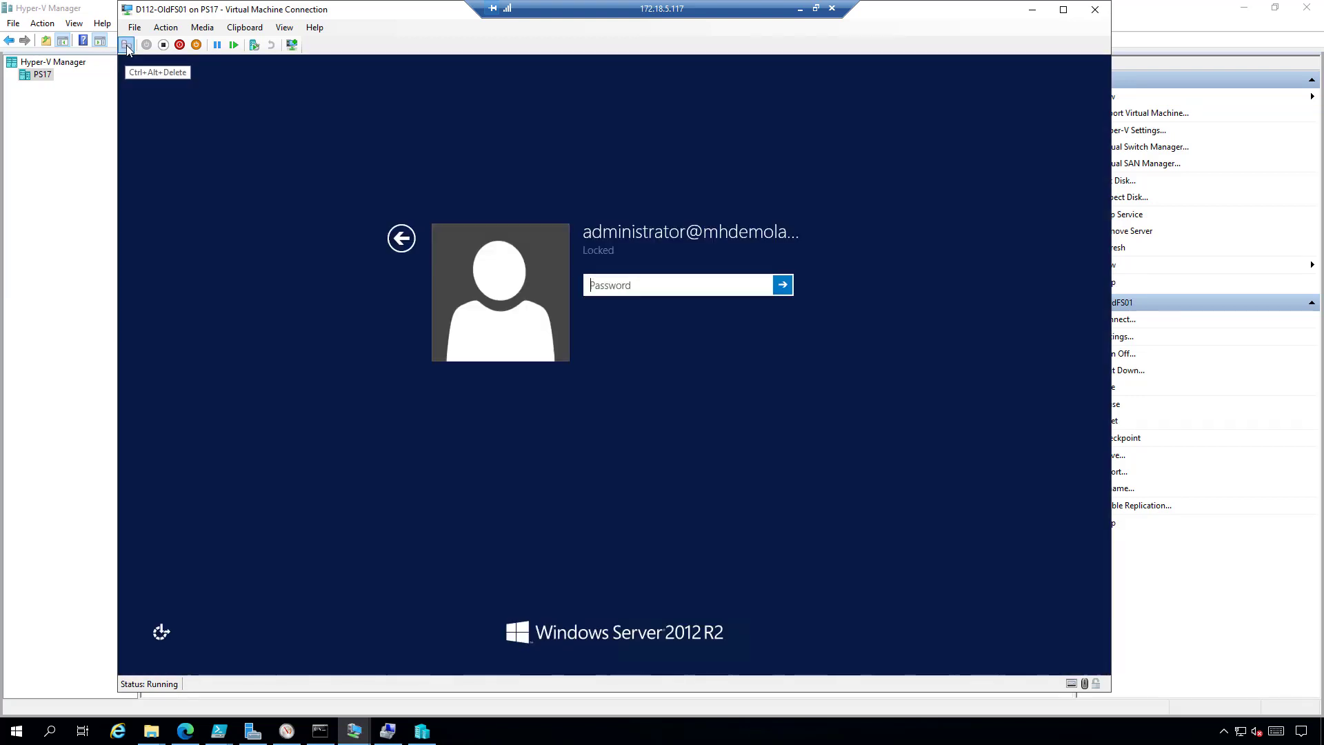
{"action": "type", "text": "*******"}
{"action": "key", "text": "Return"}
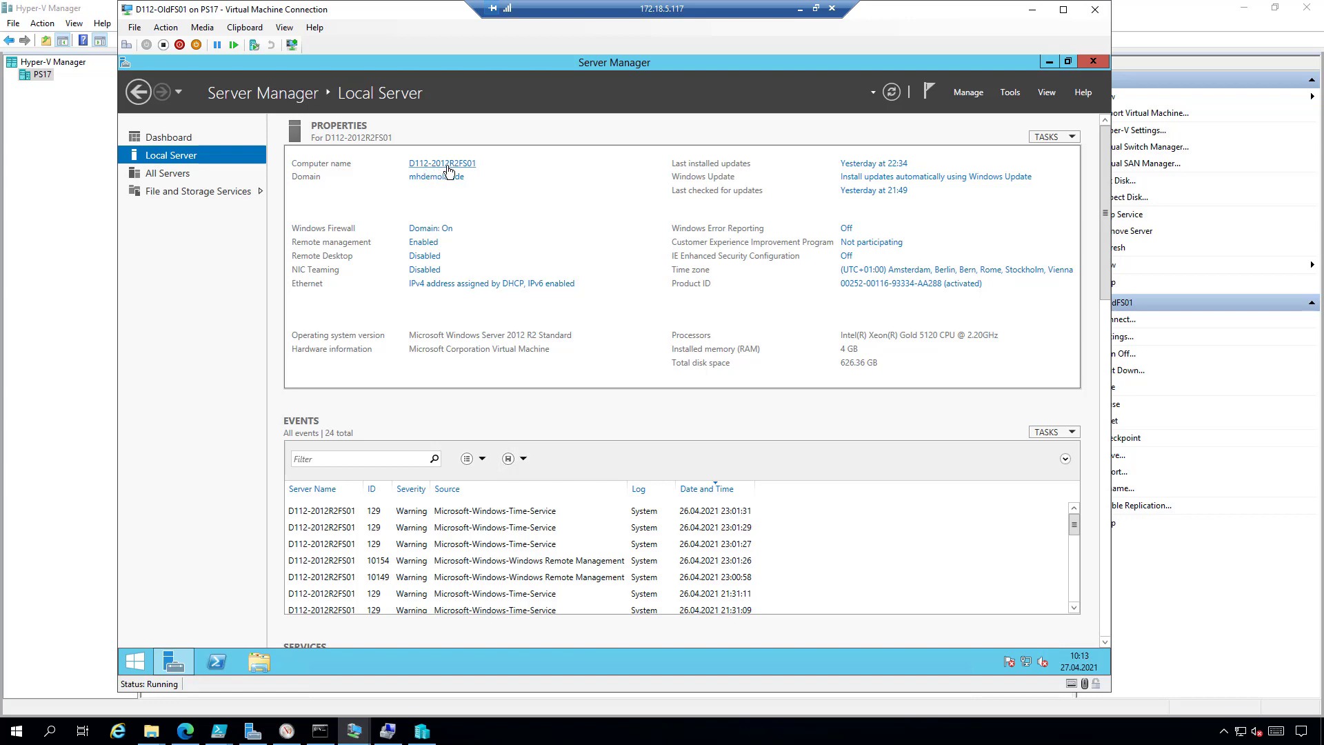
- Return to the D112-WAC02 virtual machine and add the entered source device to the inventory
{"action": "left_click", "coordinate": [1033, 10]}
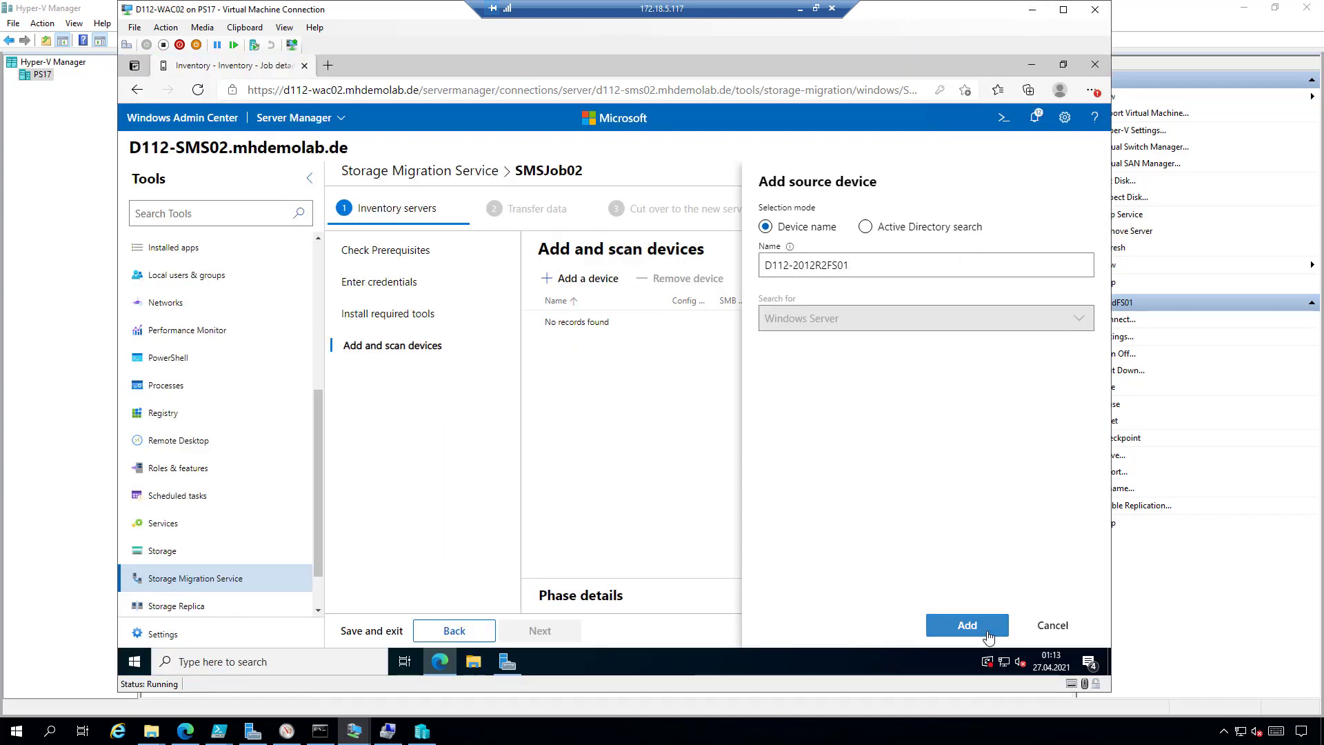
{"action": "left_click", "coordinate": [979, 628]}
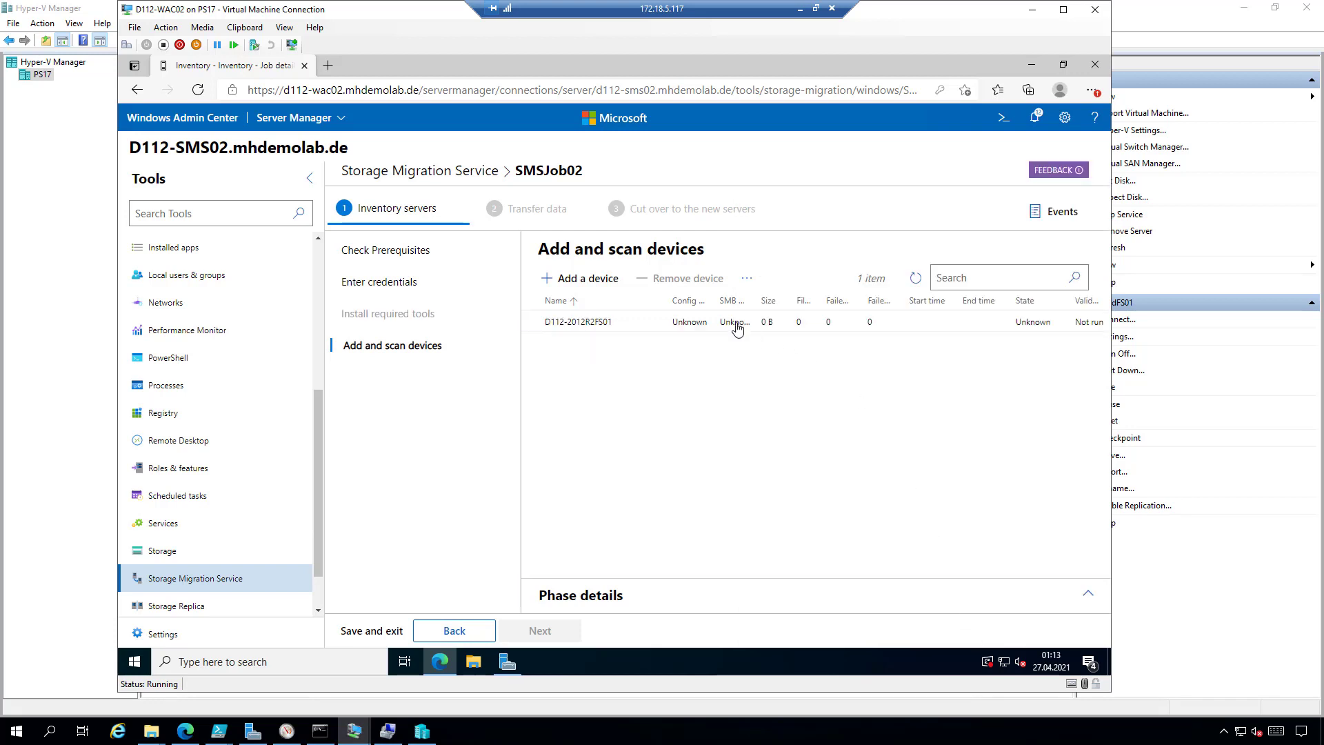
- Select D112-2012R2FS01, enlarge its phase details and start the inventory scan
{"action": "left_click", "coordinate": [724, 324]}
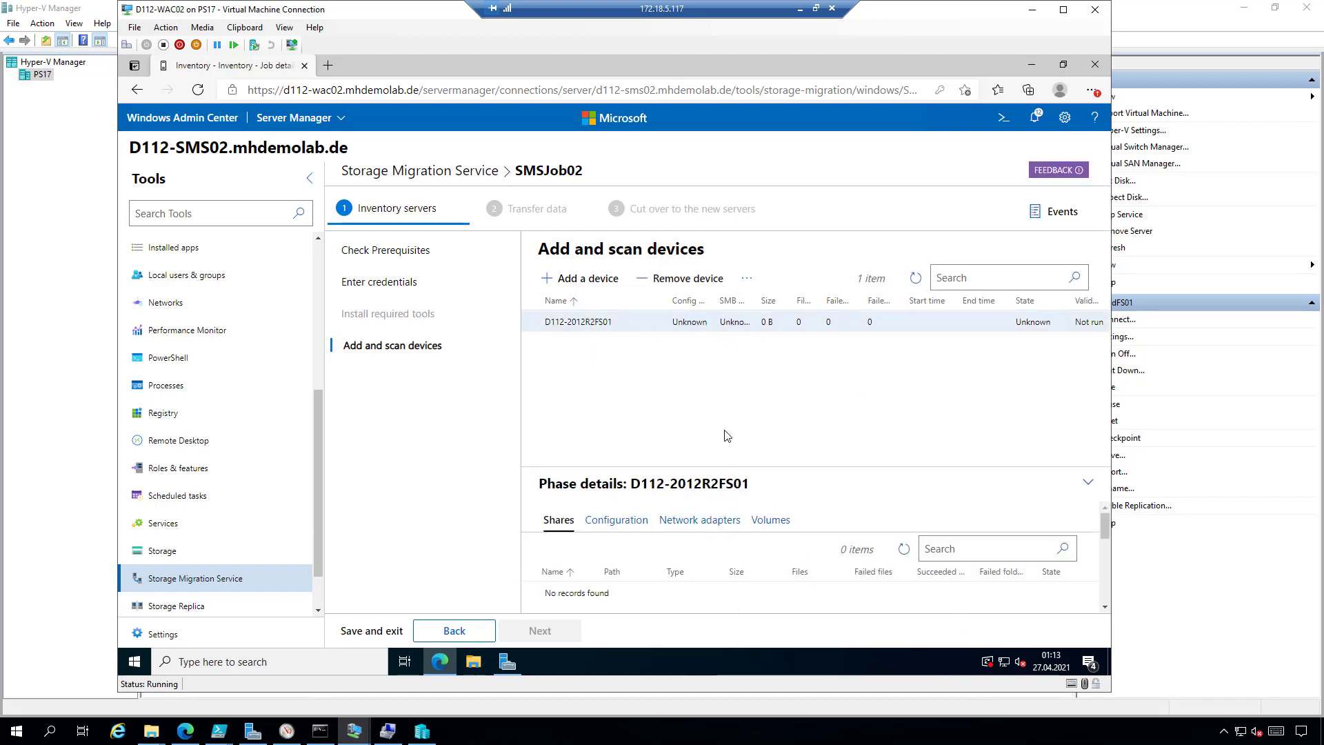
{"action": "left_click_drag", "start_coordinate": [784, 467], "coordinate": [798, 369]}
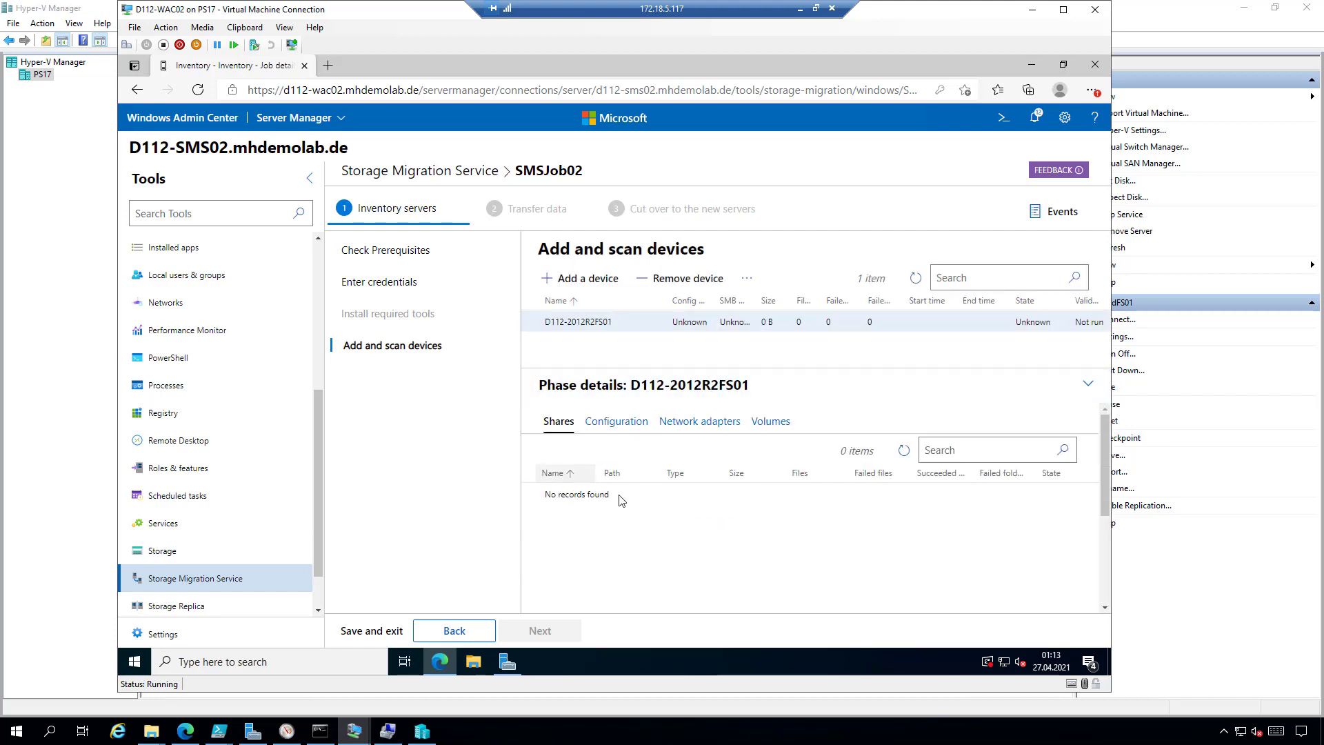
{"action": "left_click", "coordinate": [623, 427]}
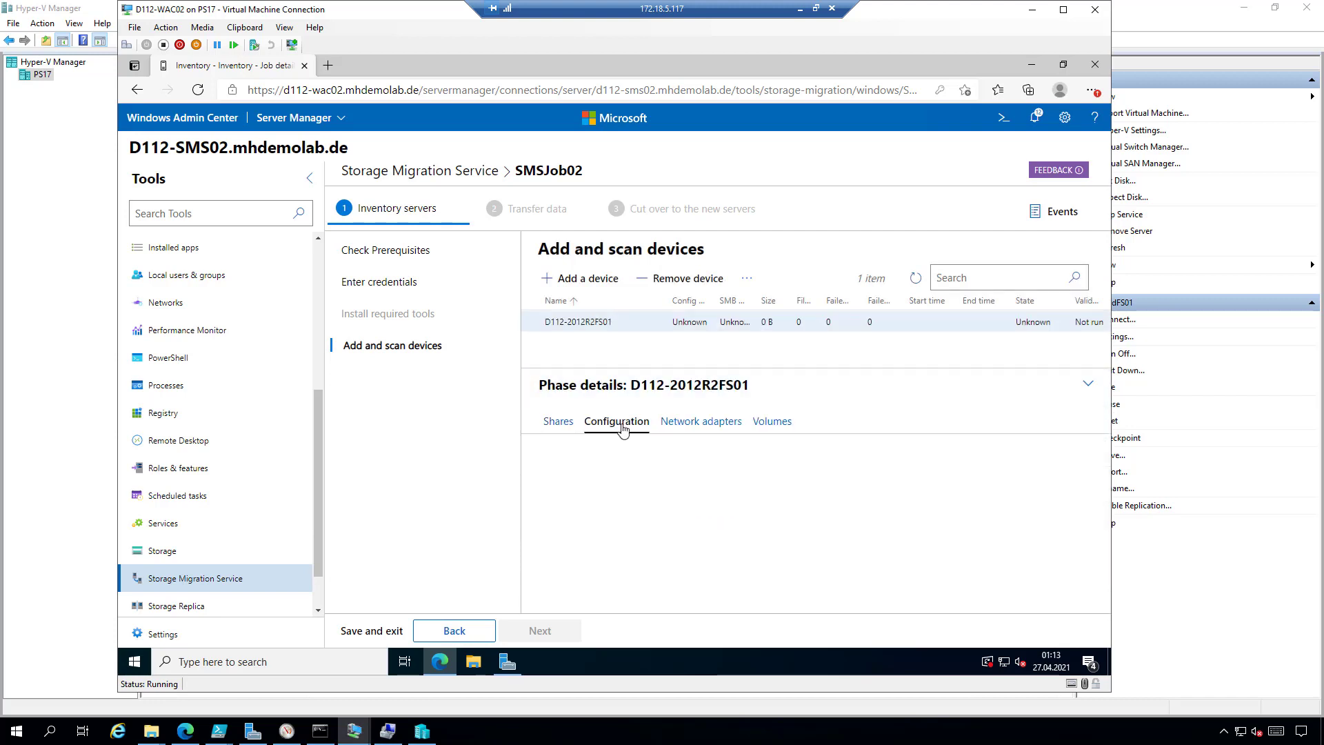
{"action": "left_click", "coordinate": [560, 422]}
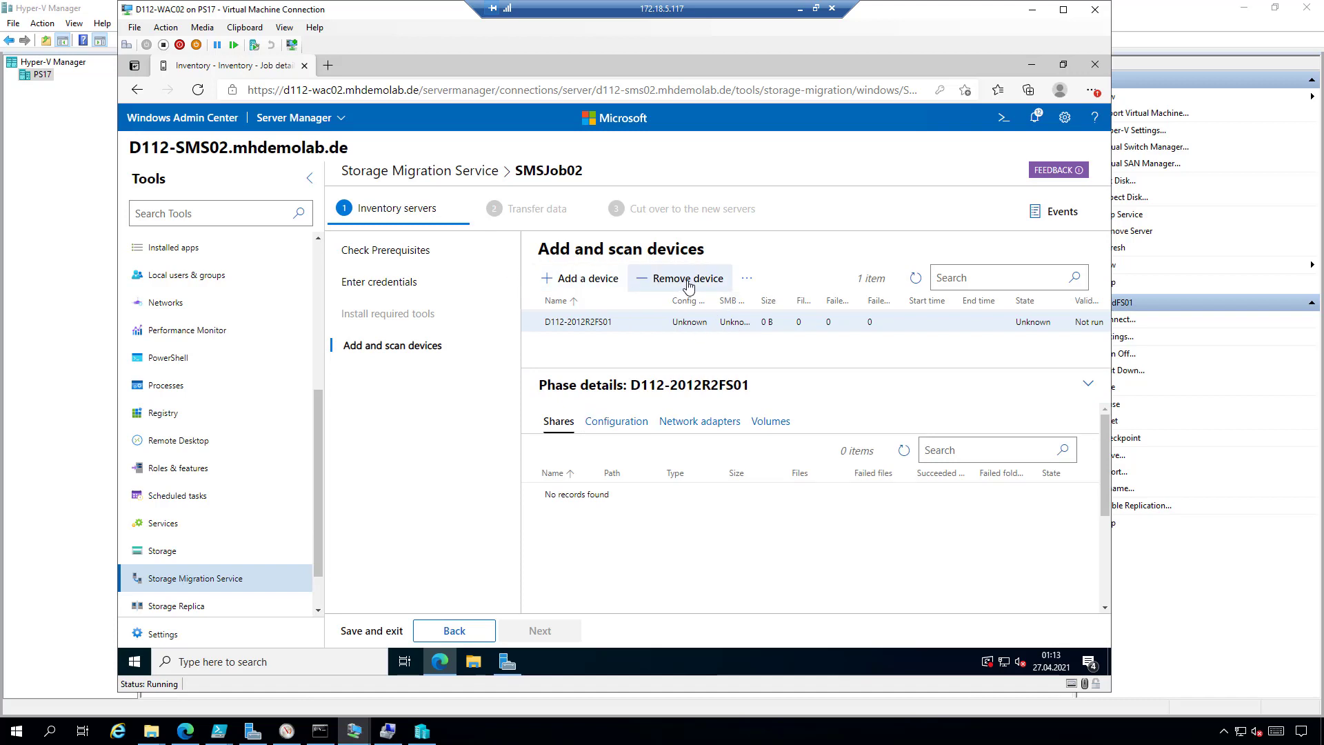
{"action": "left_click", "coordinate": [747, 279]}
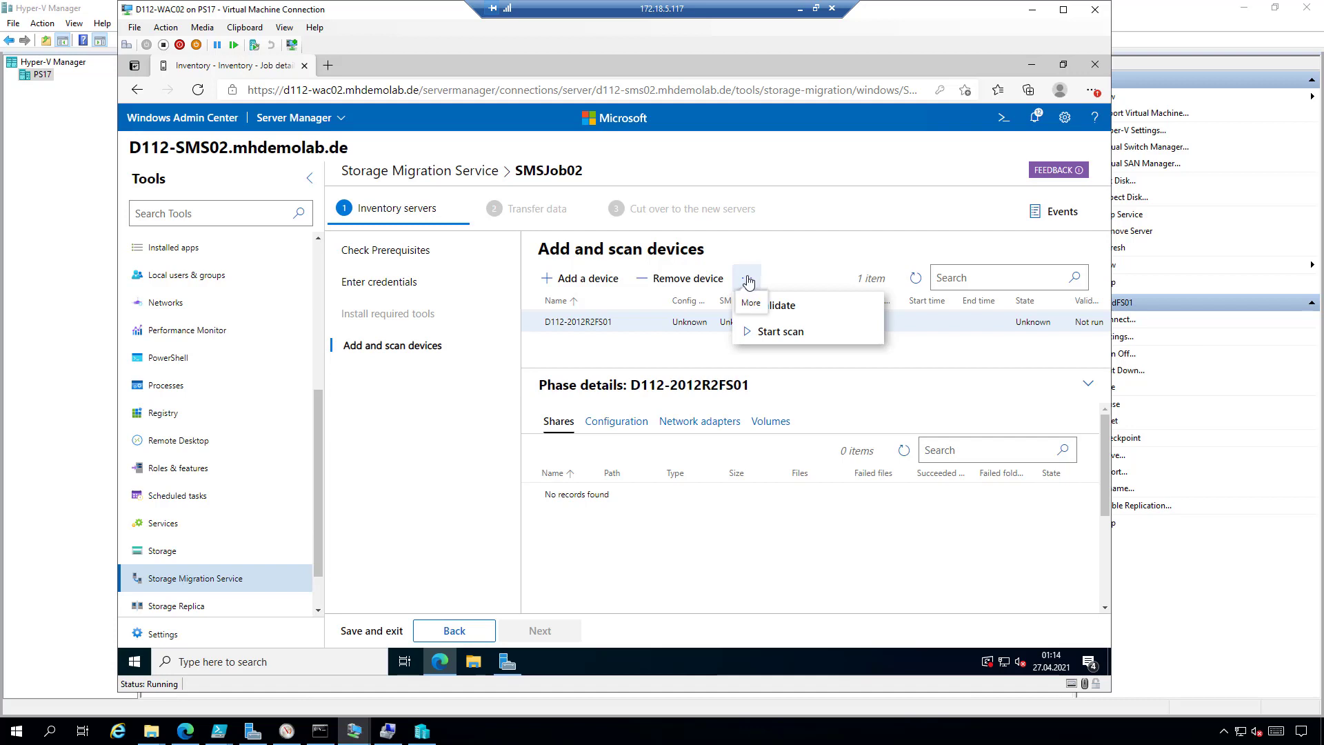
{"action": "left_click", "coordinate": [798, 332]}
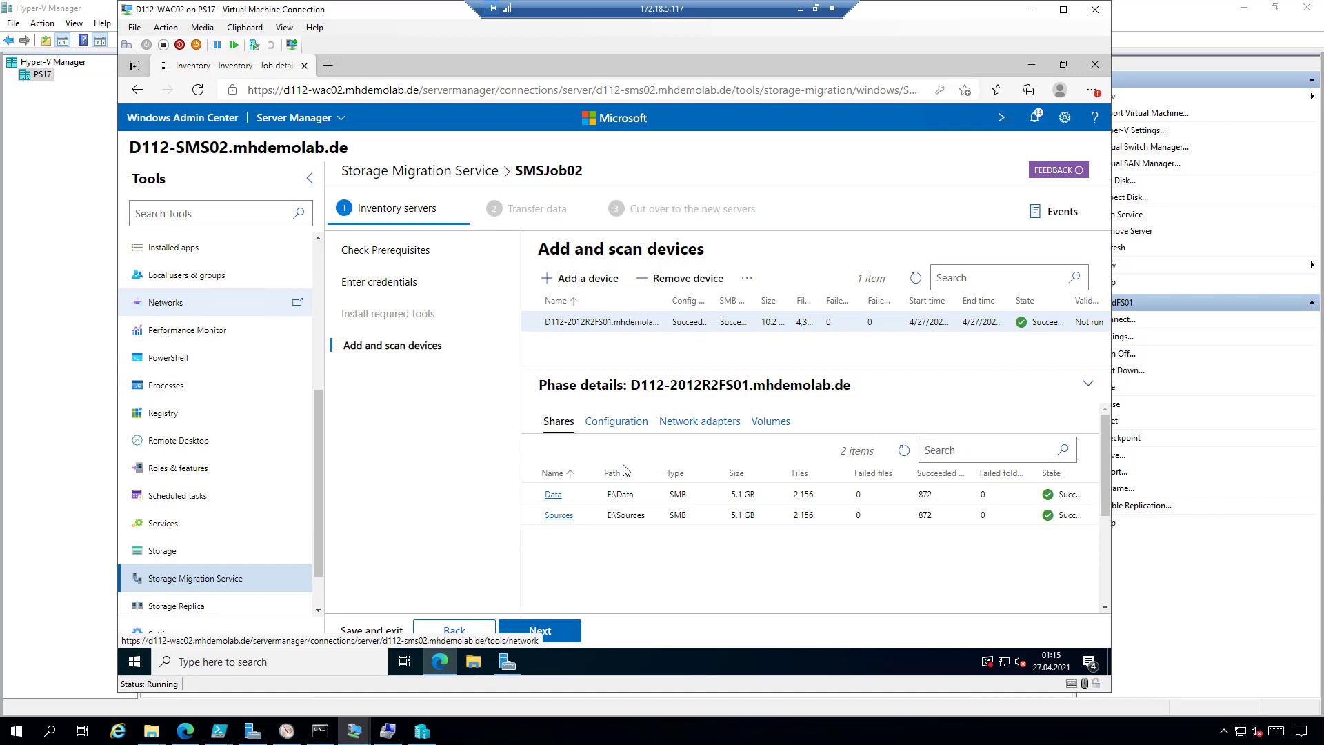
- Examine the scanned server's configuration, network adapters, volumes and shares, including the details of the Data share
{"action": "left_click", "coordinate": [607, 422]}
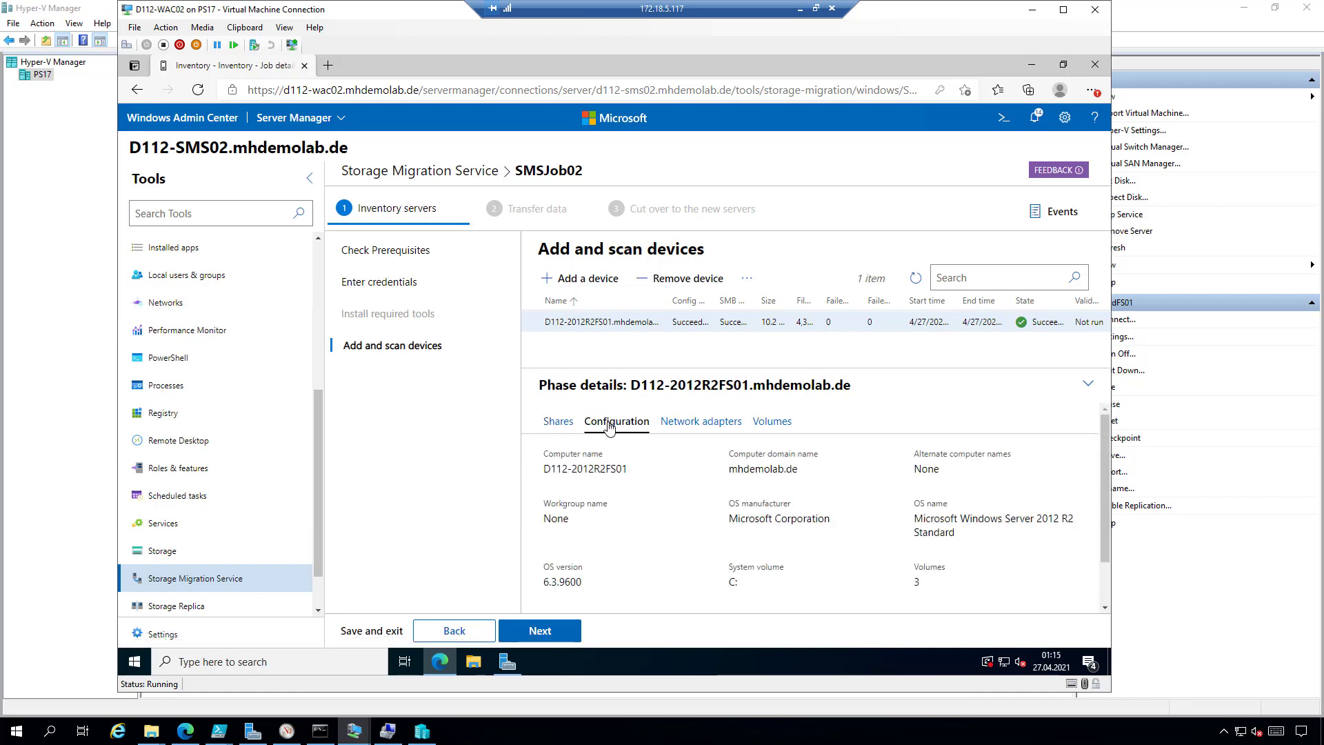
{"action": "left_click", "coordinate": [689, 429]}
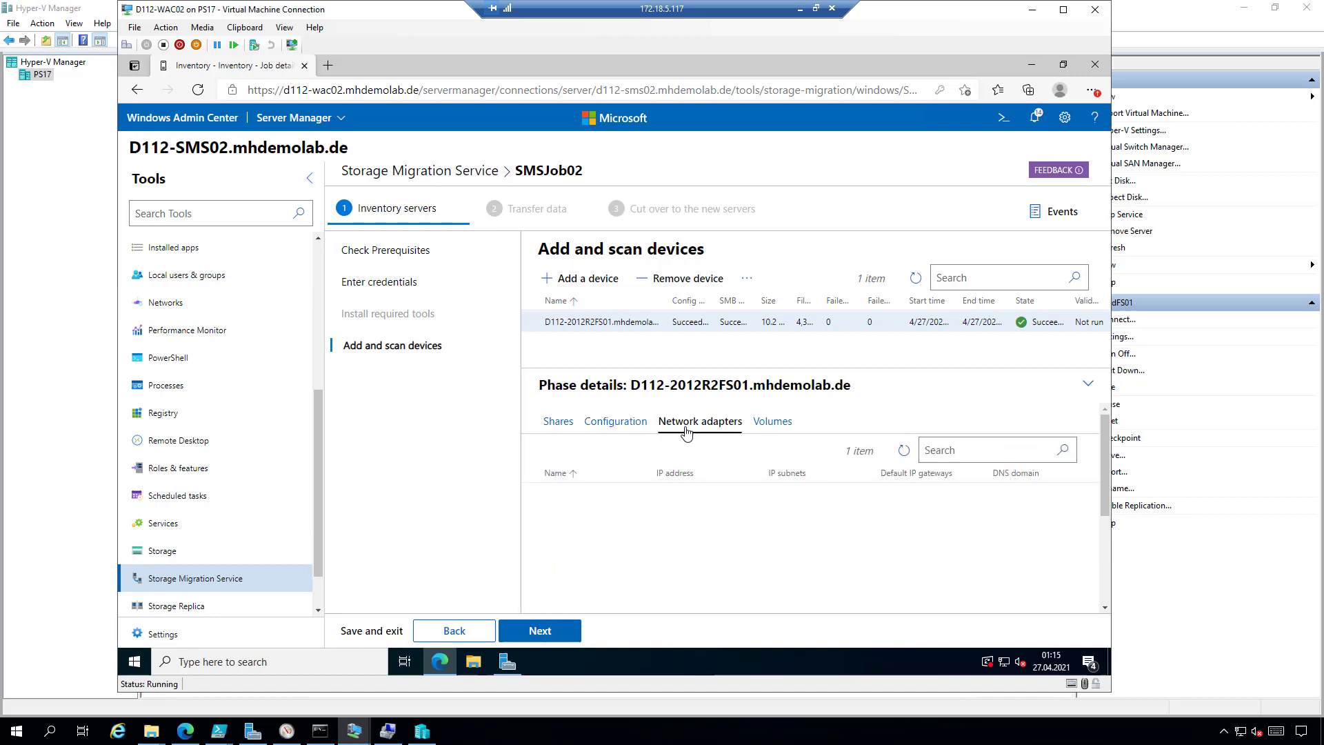
{"action": "left_click", "coordinate": [770, 429]}
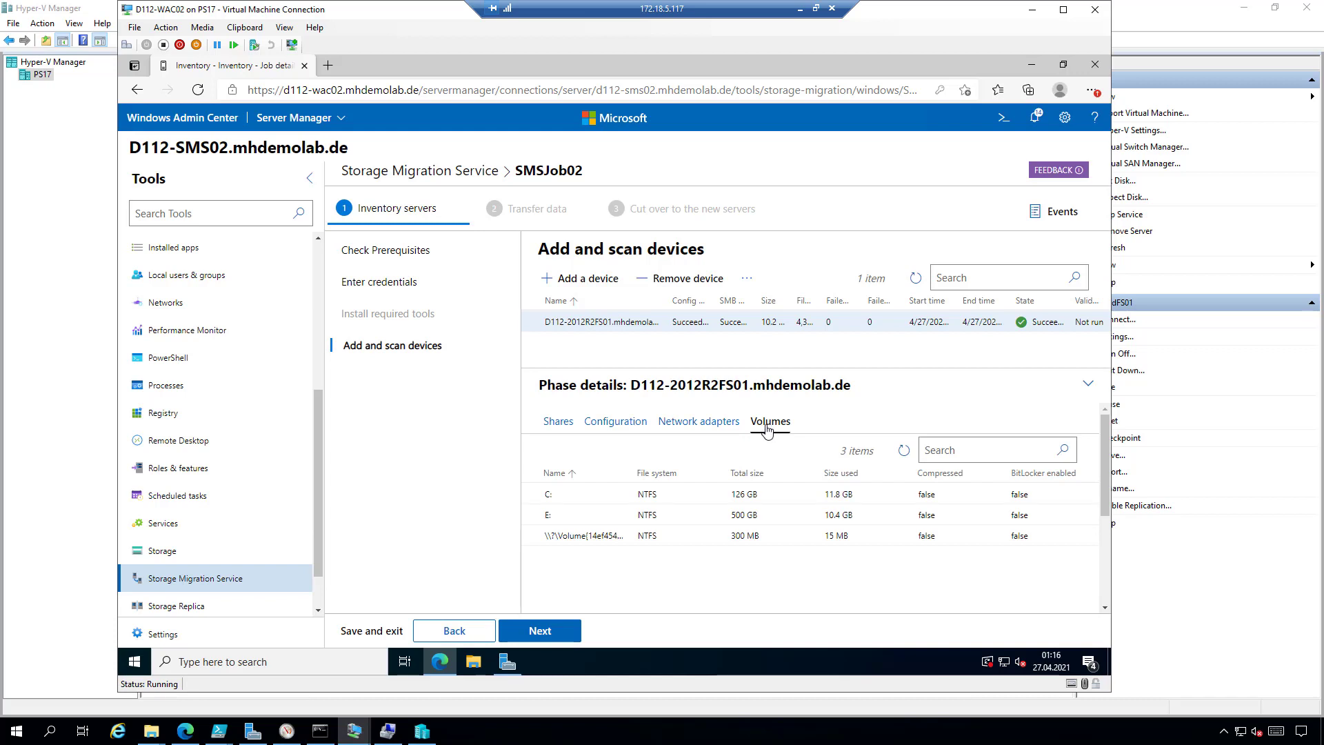
{"action": "left_click", "coordinate": [572, 426]}
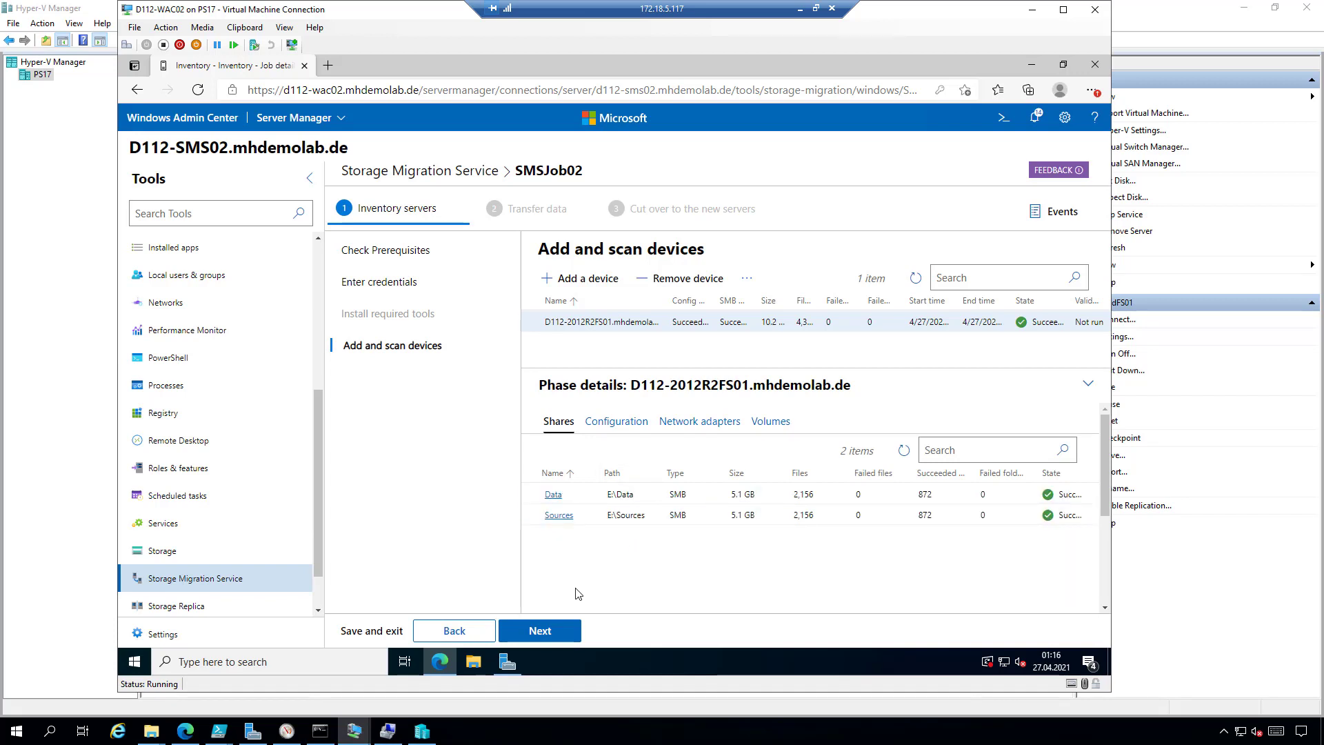
{"action": "left_click", "coordinate": [556, 495]}
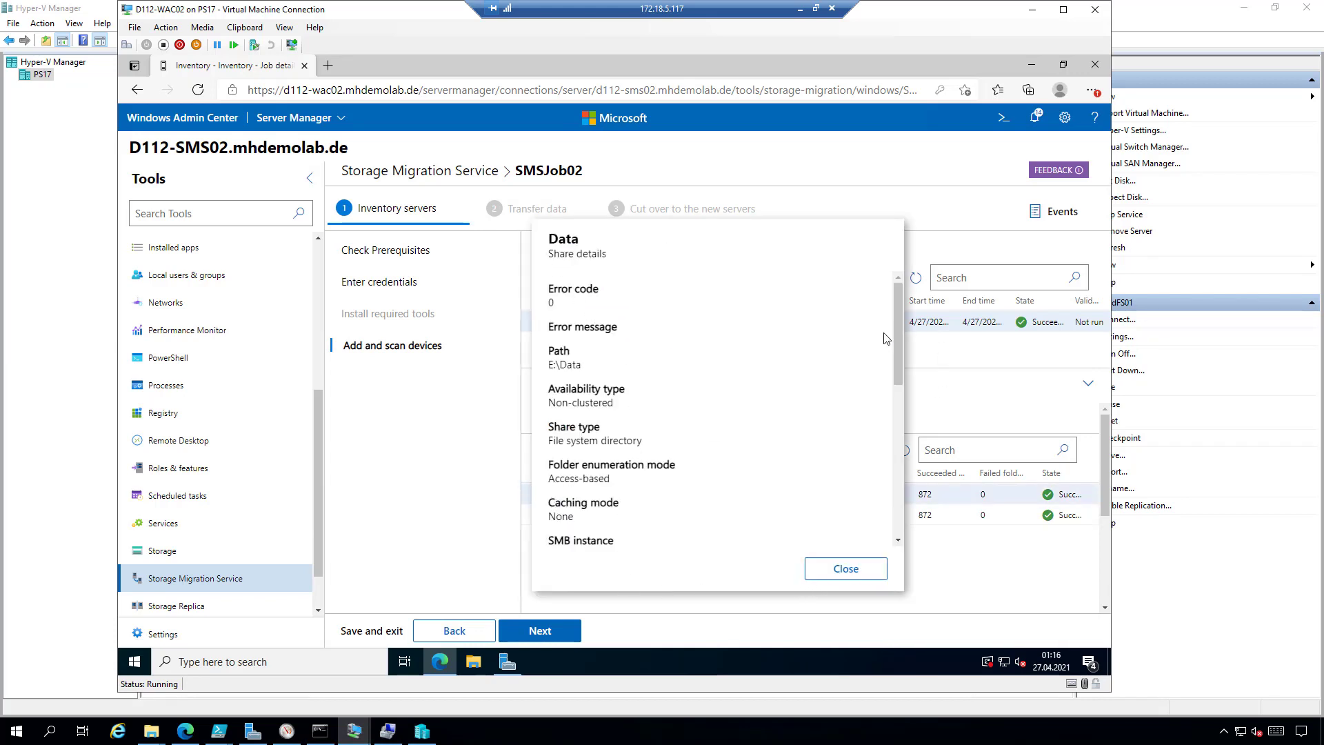
{"action": "left_click_drag", "start_coordinate": [896, 321], "coordinate": [876, 493]}
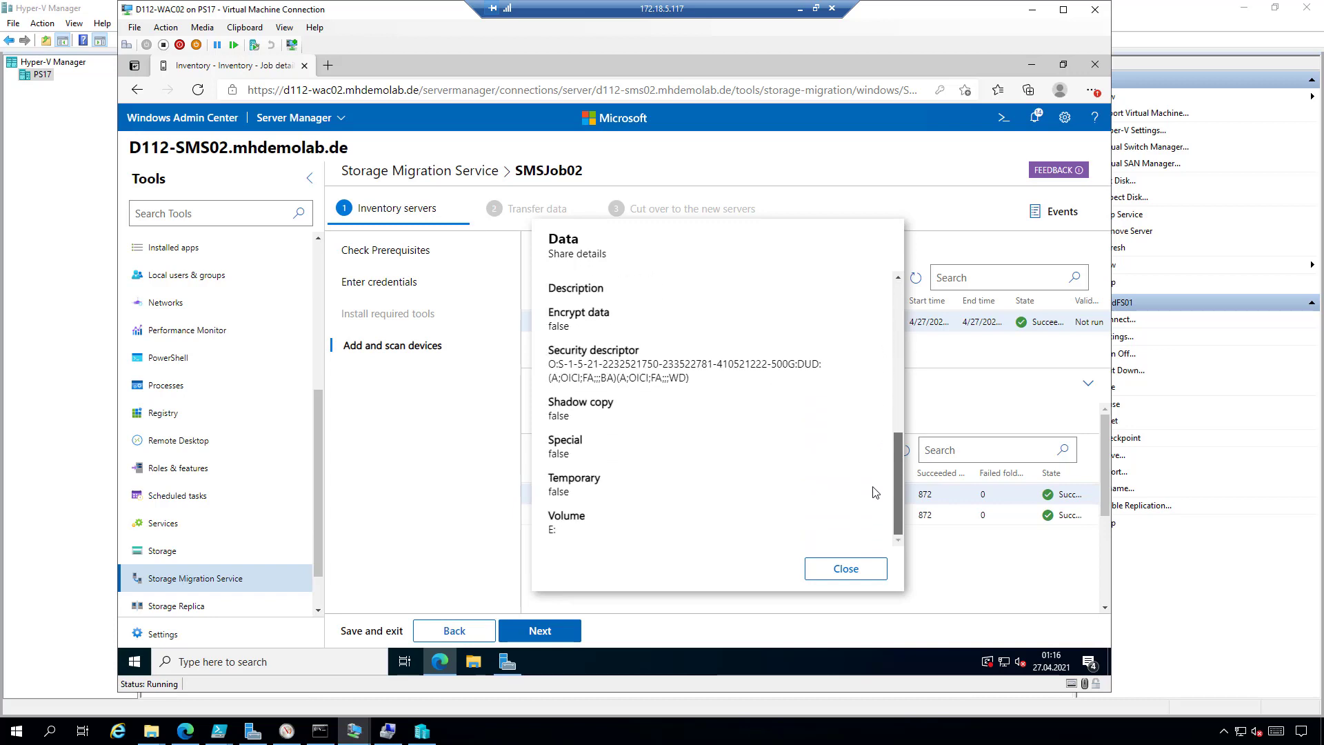
{"action": "left_click", "coordinate": [856, 570]}
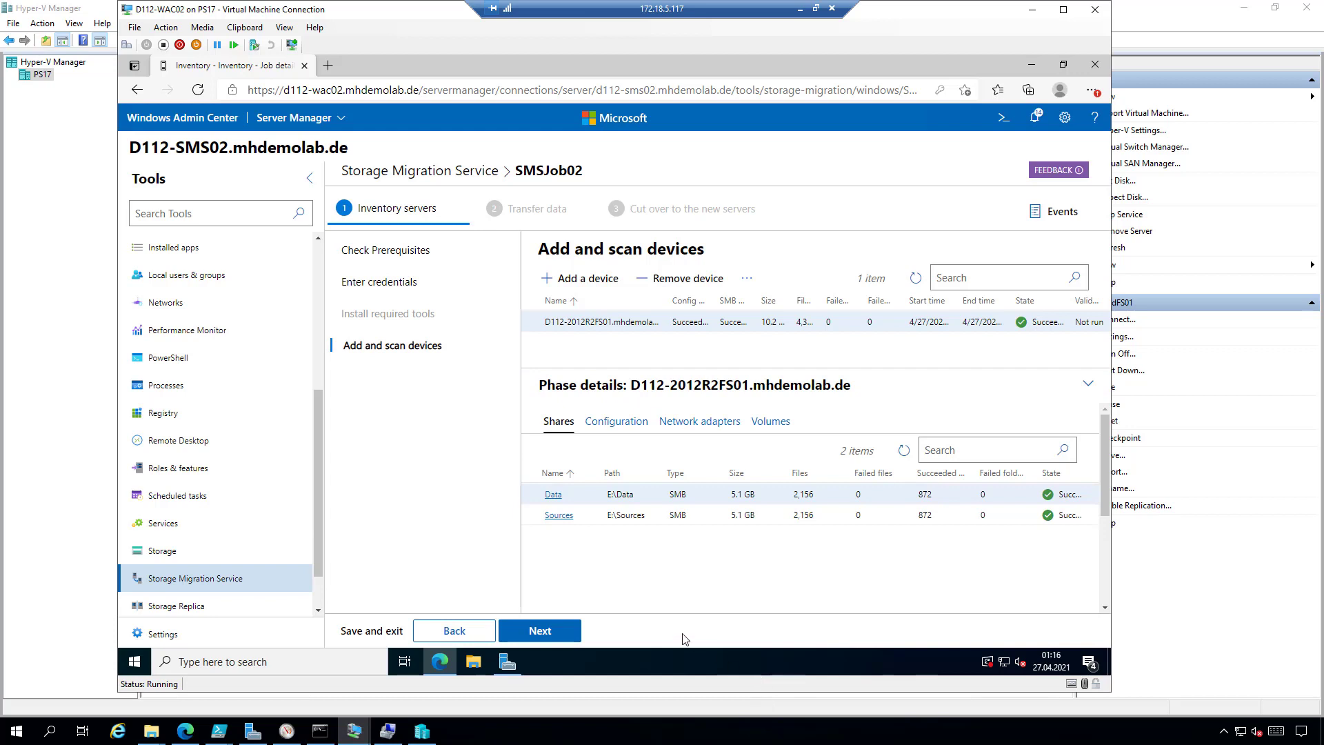
- Continue to the data transfer phase and accept the prefilled credentials for the destination devices
{"action": "left_click", "coordinate": [557, 633]}
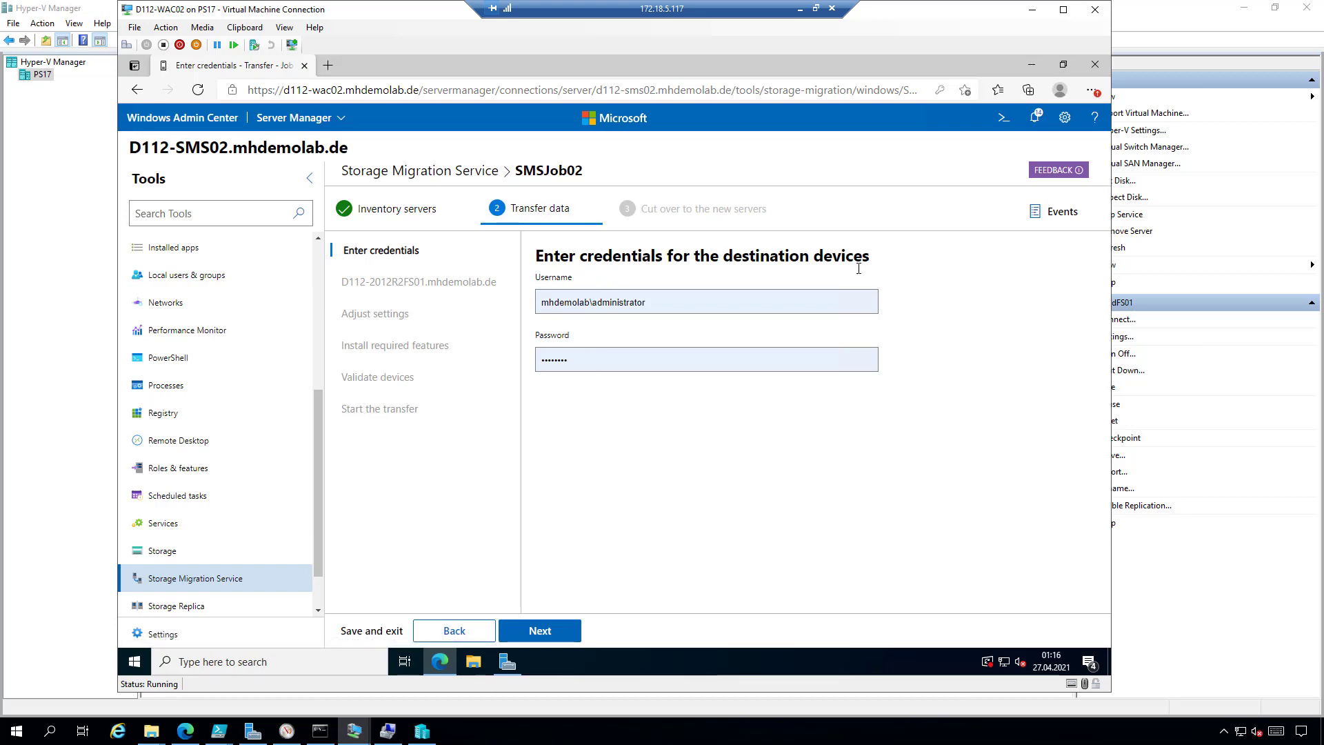
{"action": "left_click", "coordinate": [542, 633]}
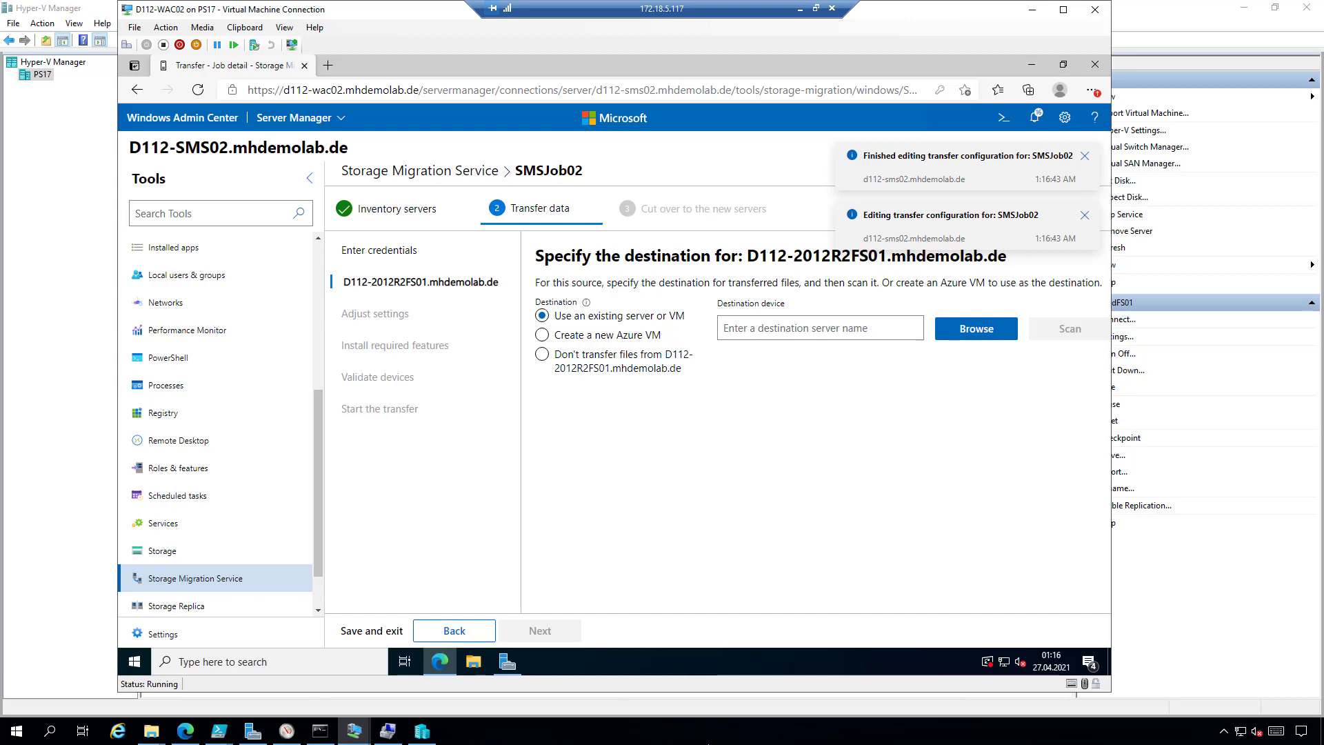
{"action": "left_click", "coordinate": [718, 738]}
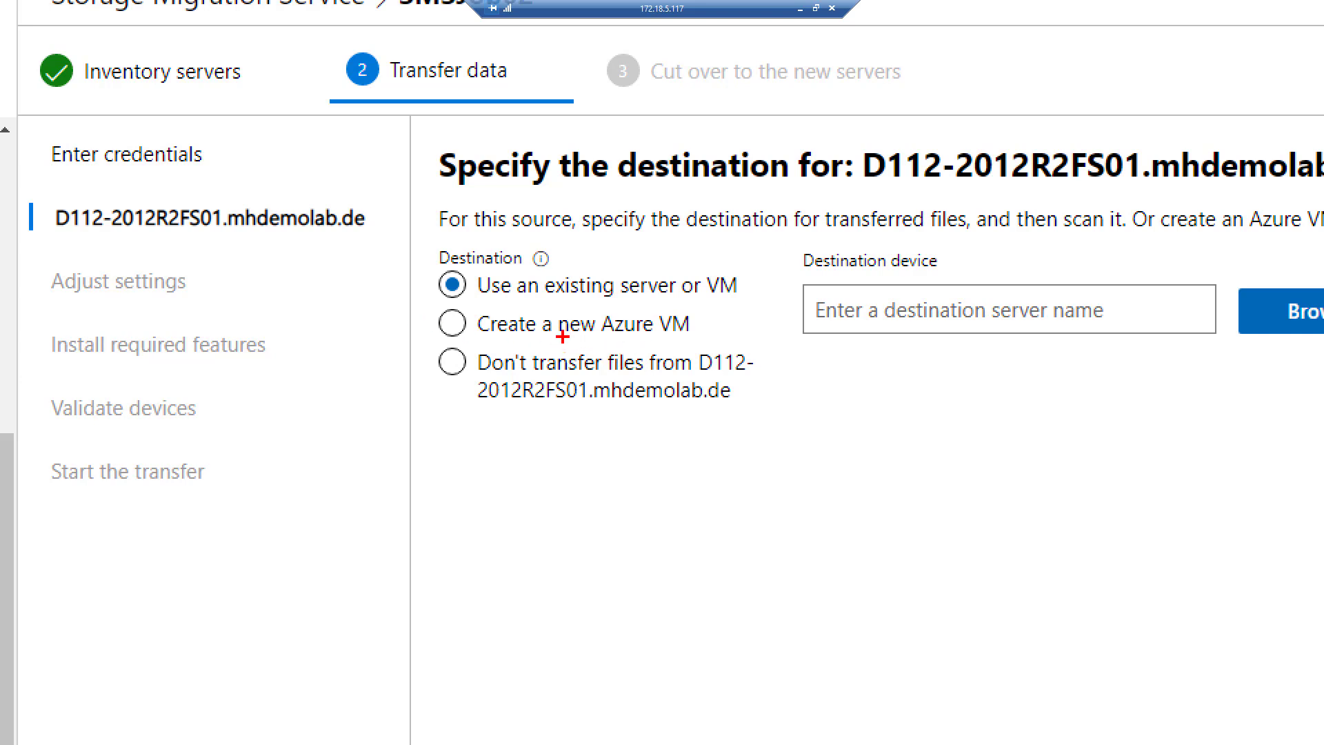
{"action": "left_click_drag", "start_coordinate": [563, 337], "coordinate": [692, 338]}
{"action": "left_click_drag", "start_coordinate": [472, 407], "coordinate": [607, 402]}
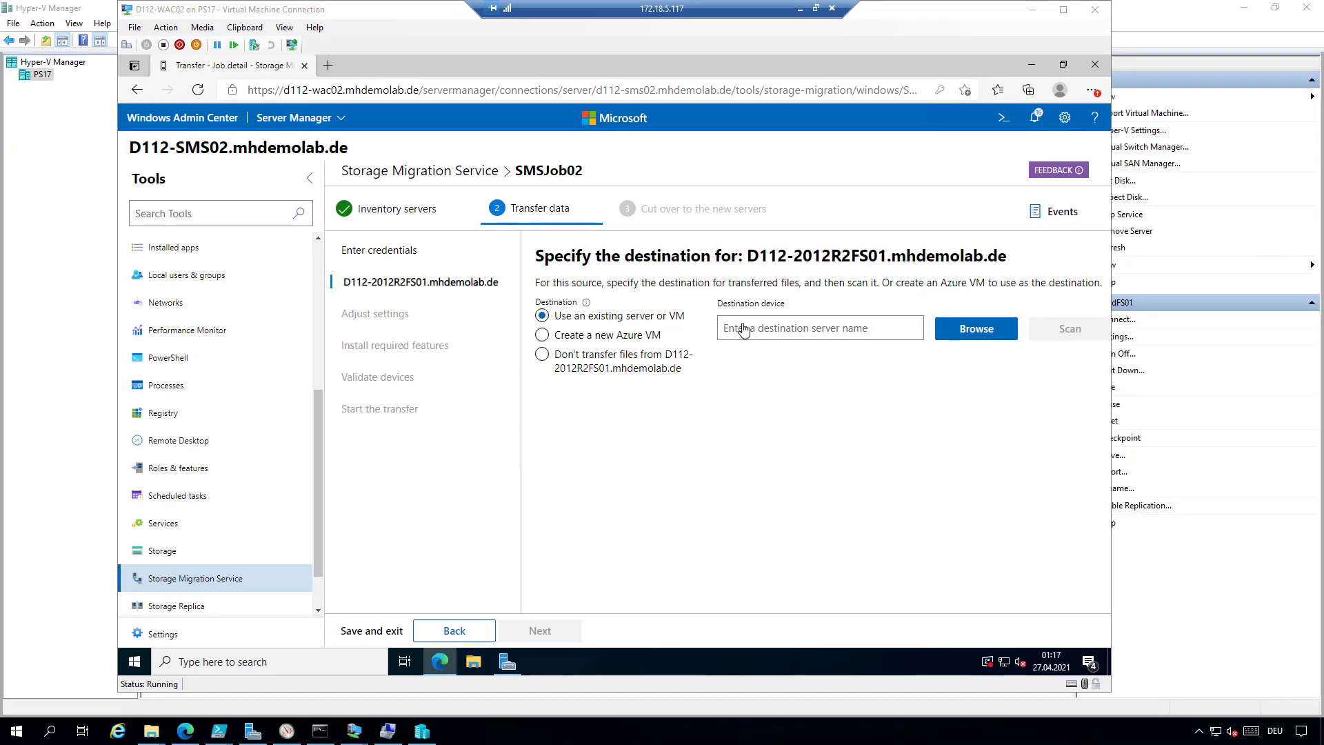
- Enter D112-FS11 as the existing destination server for the source and scan it
{"action": "left_click", "coordinate": [771, 329]}
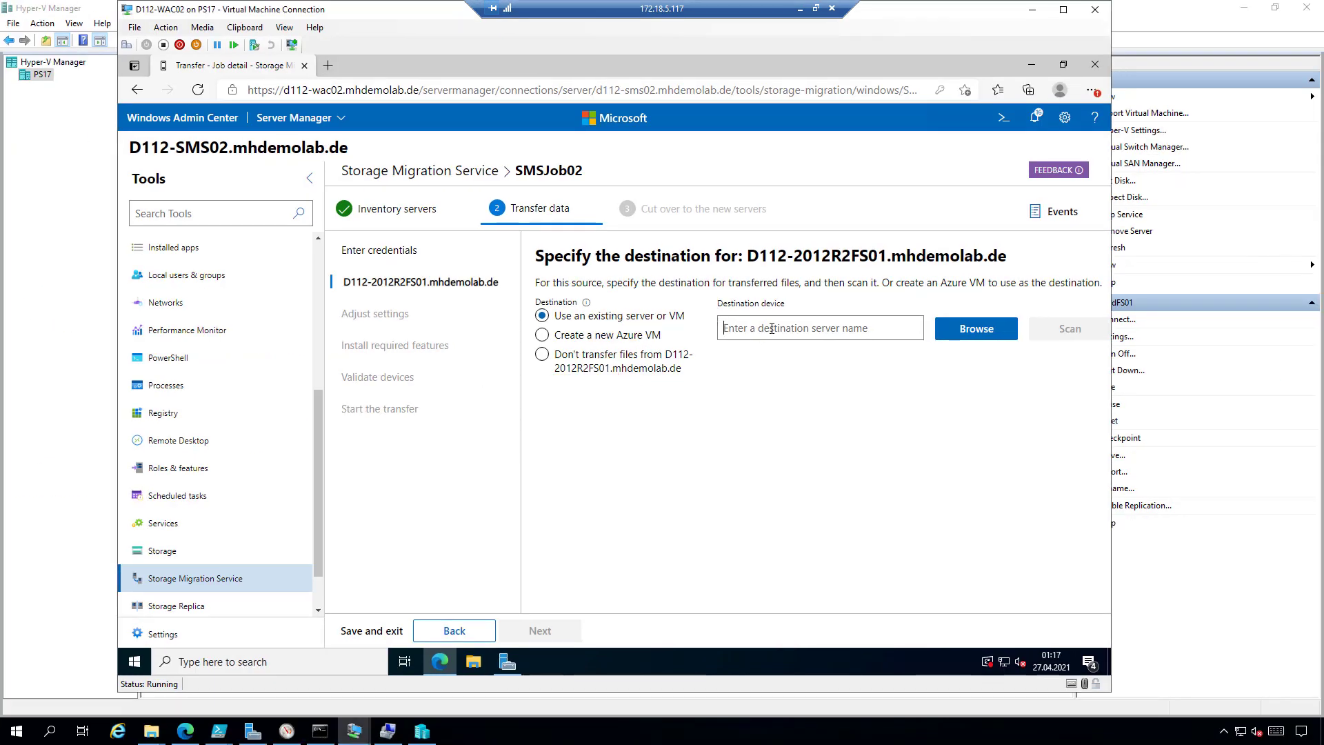
{"action": "type", "text": "D112"}
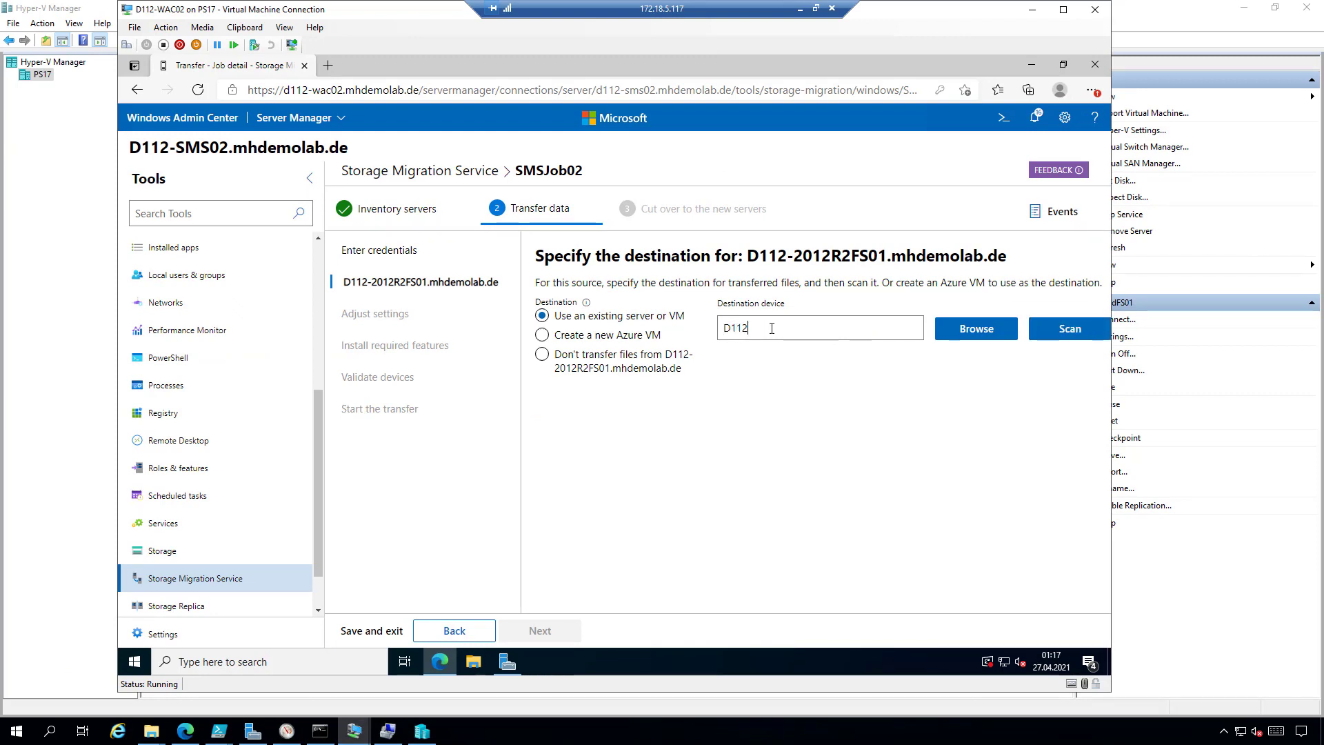
{"action": "type", "text": "-FS11"}
{"action": "left_click", "coordinate": [1061, 327]}
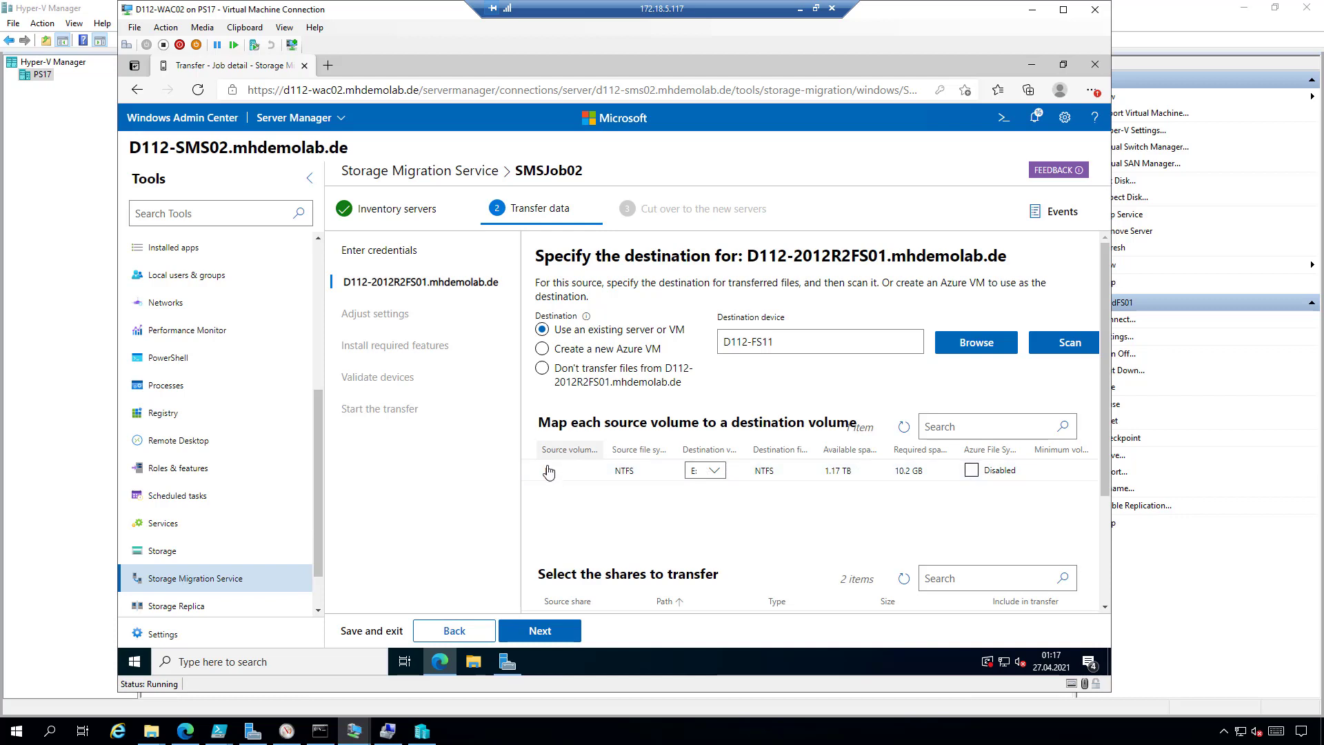
- Examine the destination volume choices for E:, the Azure File Sync option and the shares selected for transfer
{"action": "left_click", "coordinate": [712, 476]}
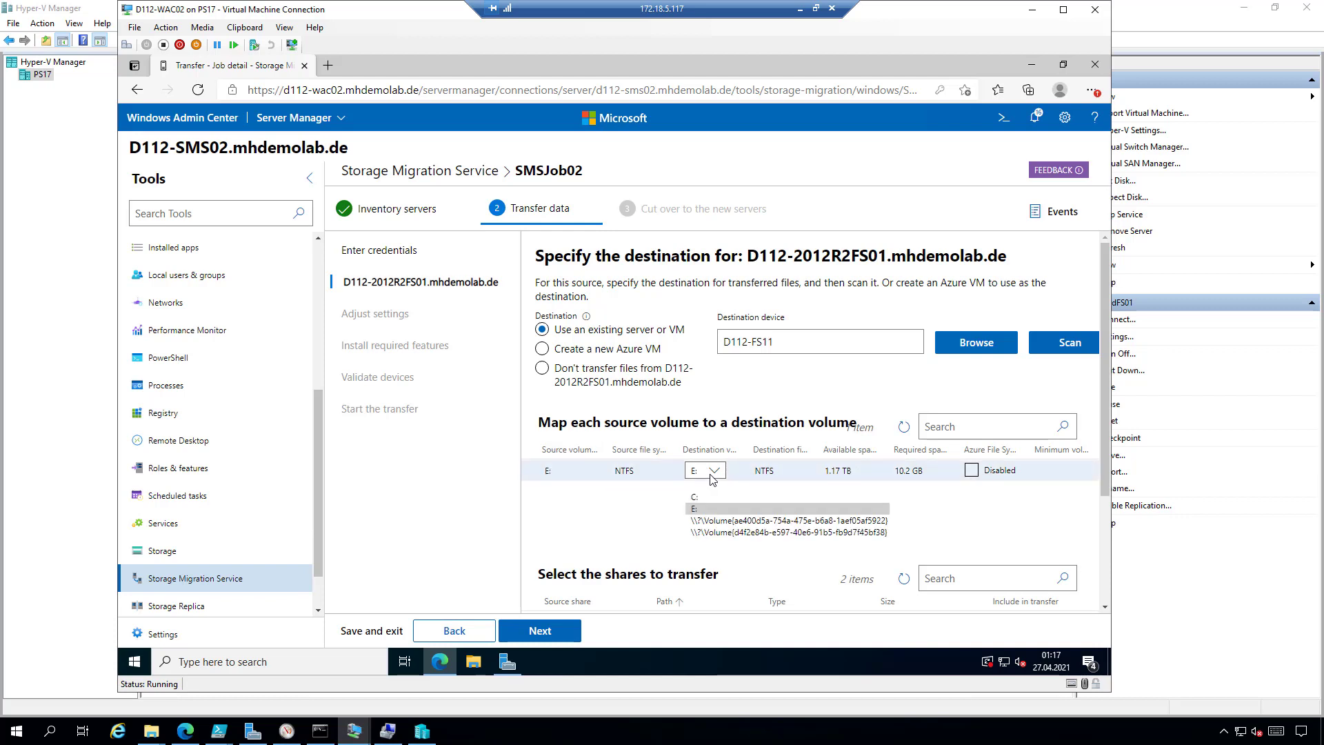
{"action": "left_click", "coordinate": [714, 477]}
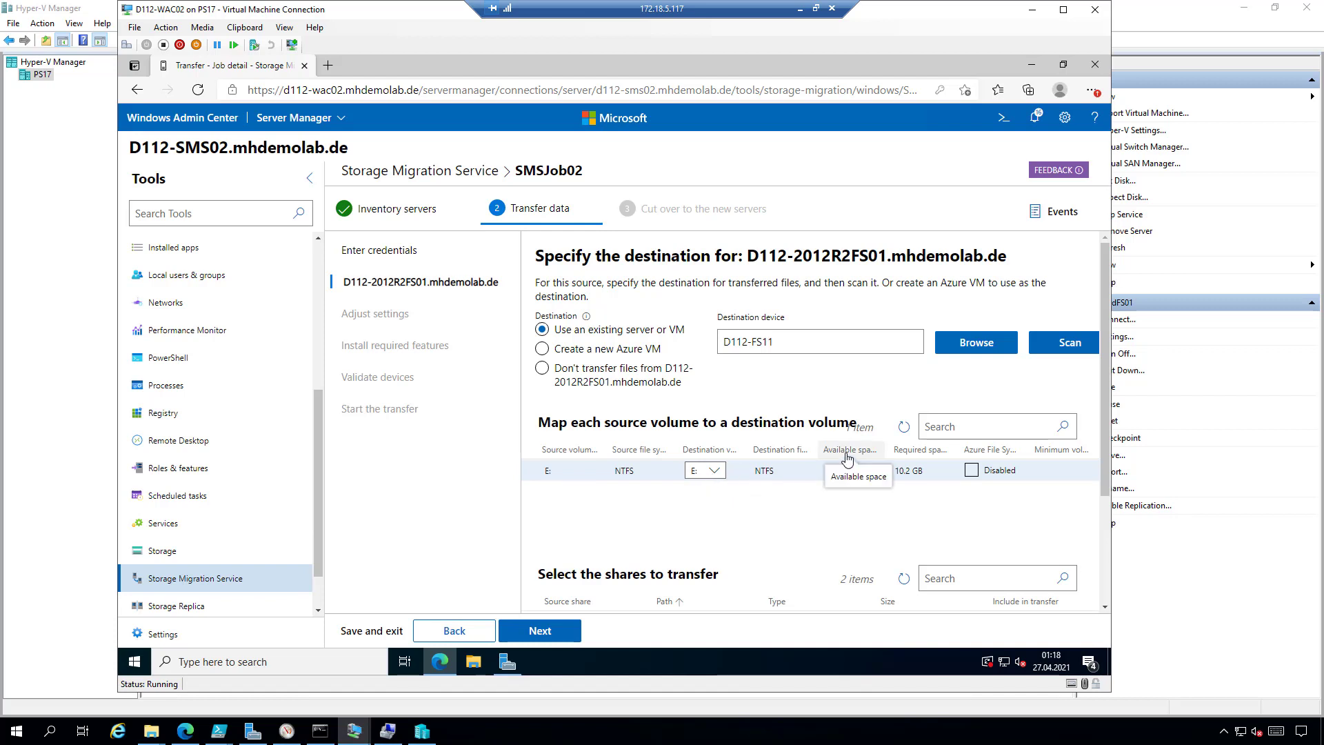
{"action": "left_click", "coordinate": [971, 471]}
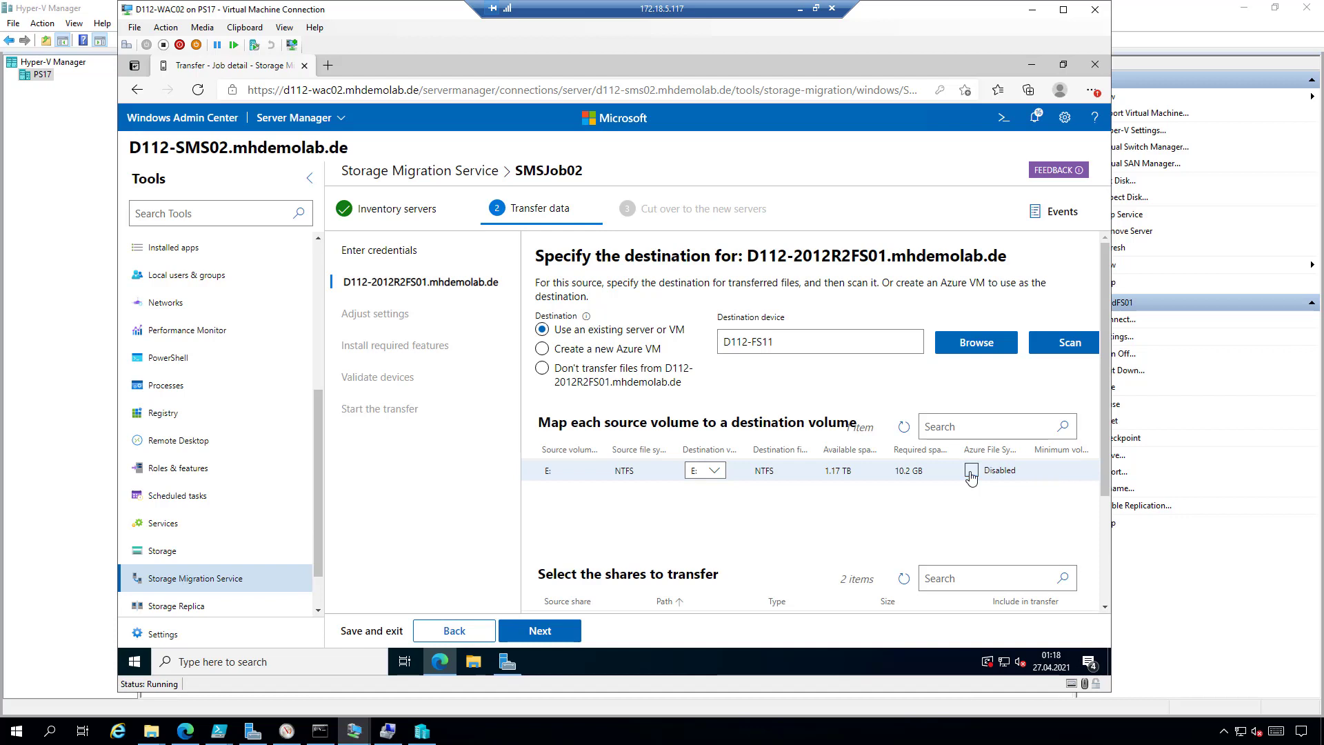
{"action": "left_click", "coordinate": [972, 472]}
{"action": "scroll", "coordinate": [723, 524], "scroll_direction": "down", "scroll_amount": 2}
{"action": "scroll", "coordinate": [723, 526], "scroll_direction": "down", "scroll_amount": 1}
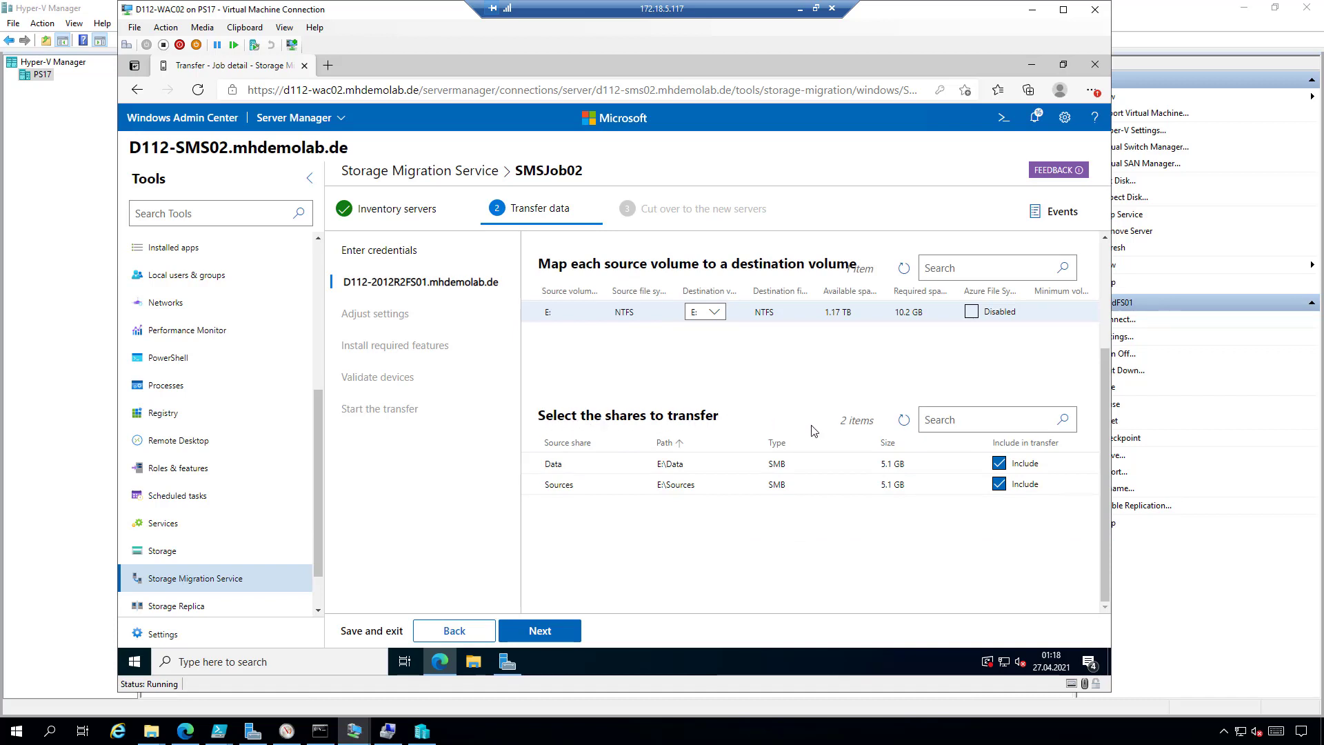
- Keep both the Data and Sources shares included in the transfer and continue to the transfer settings
{"action": "left_click", "coordinate": [998, 485]}
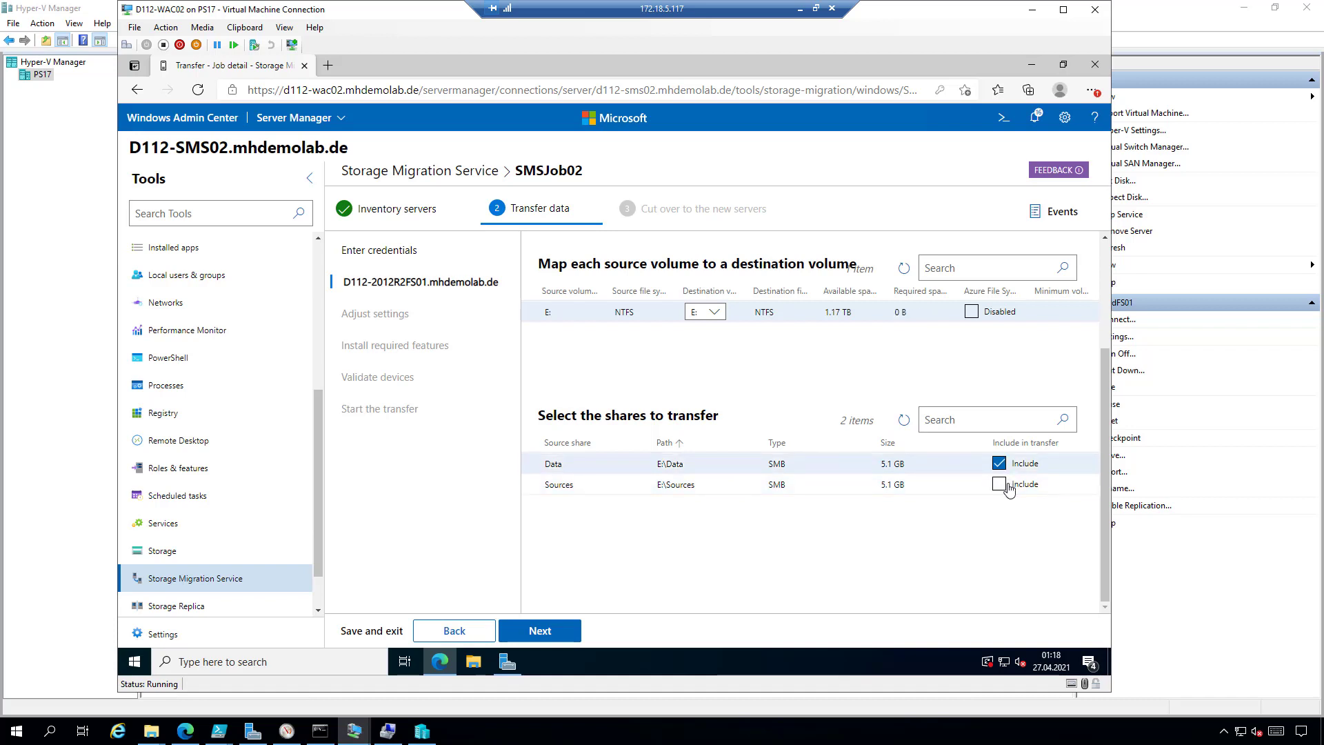
{"action": "left_click", "coordinate": [1000, 486]}
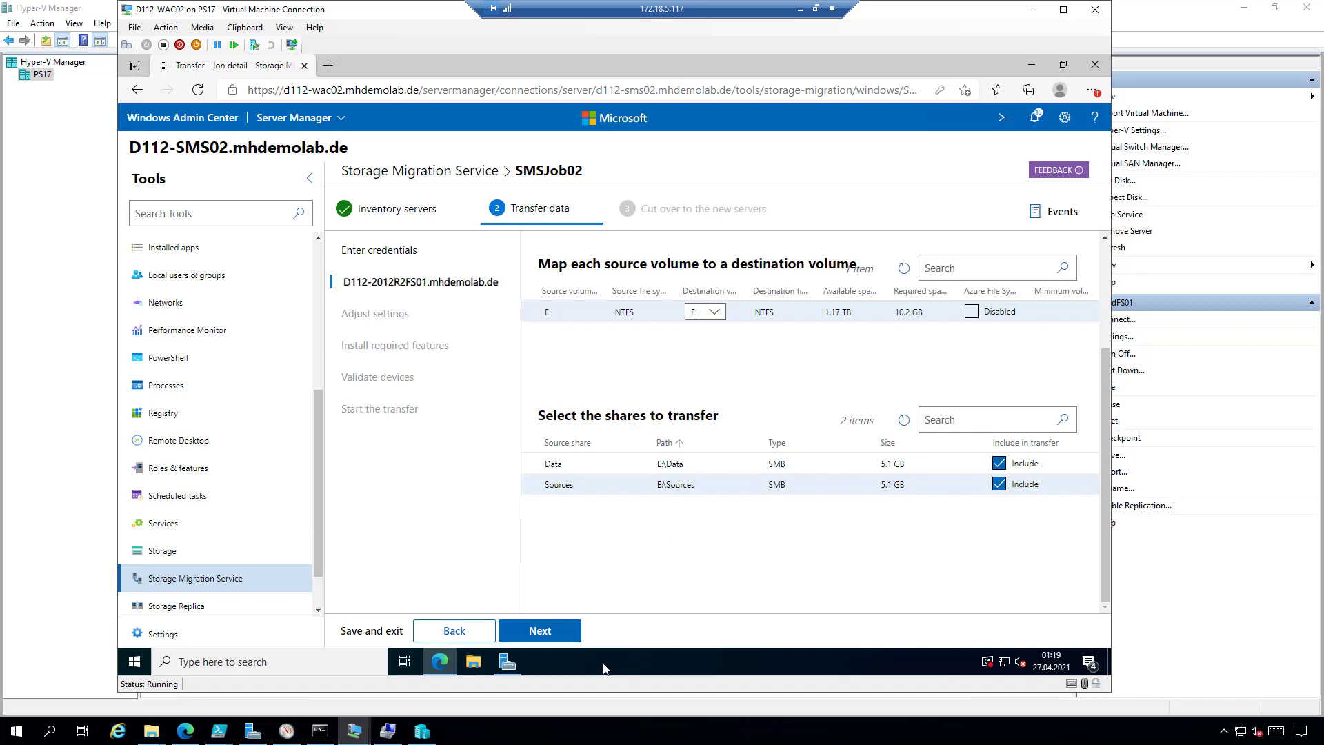
{"action": "left_click", "coordinate": [561, 634]}
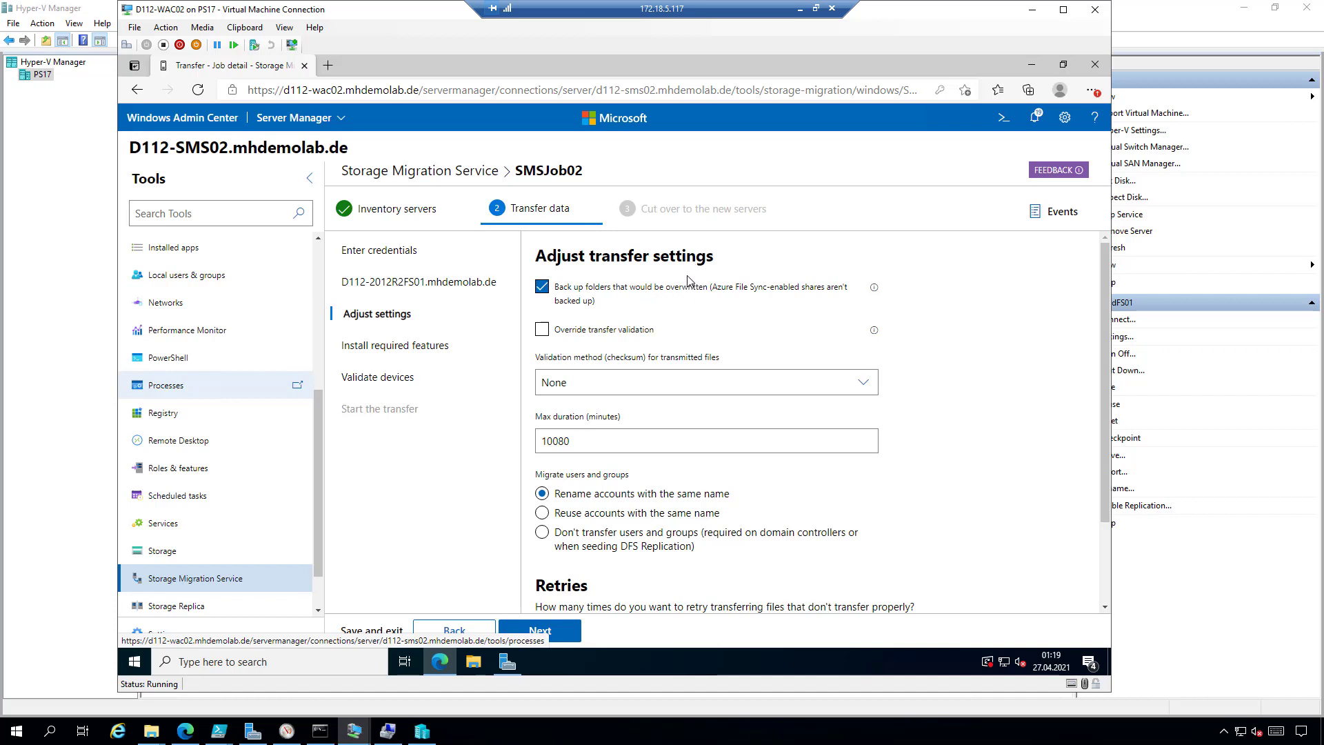
- Turn off backing up folders that would be overwritten, accept overwriting without backup, and leave the transfer validation override disabled
{"action": "left_click", "coordinate": [542, 287]}
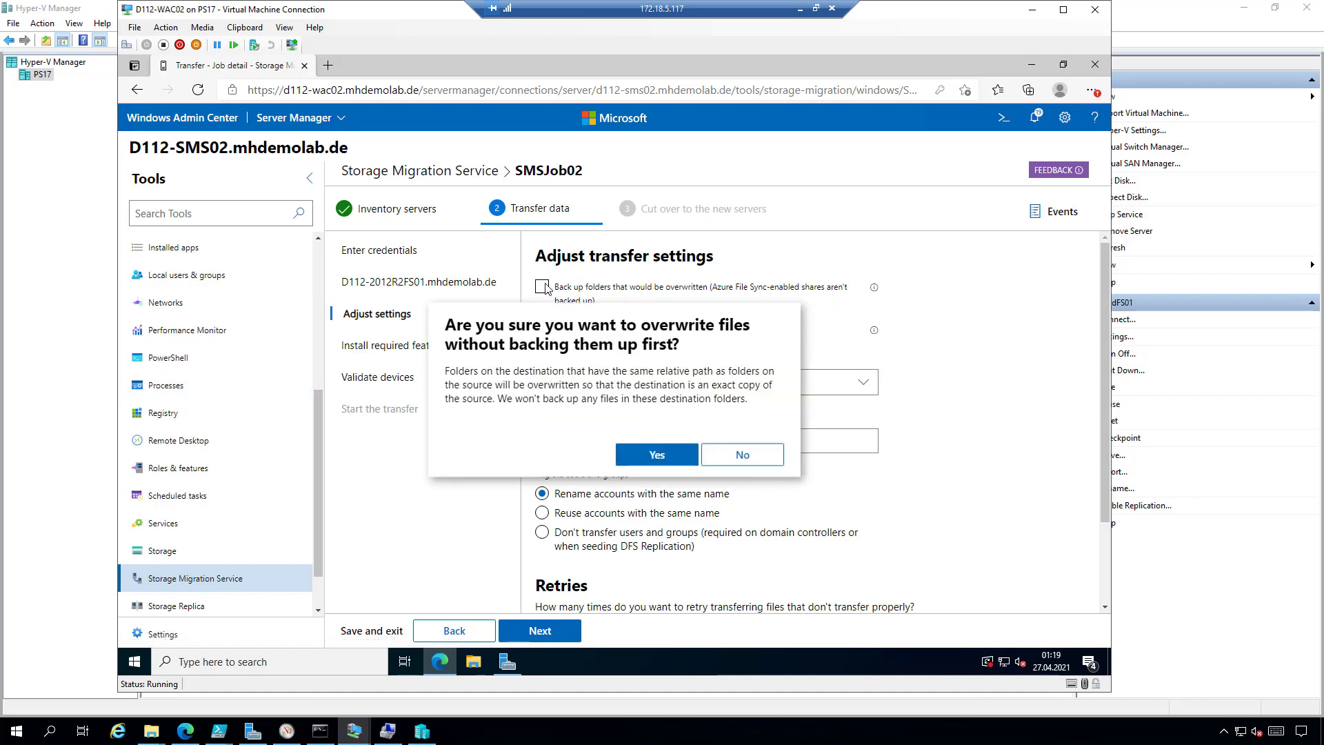
{"action": "left_click", "coordinate": [643, 456]}
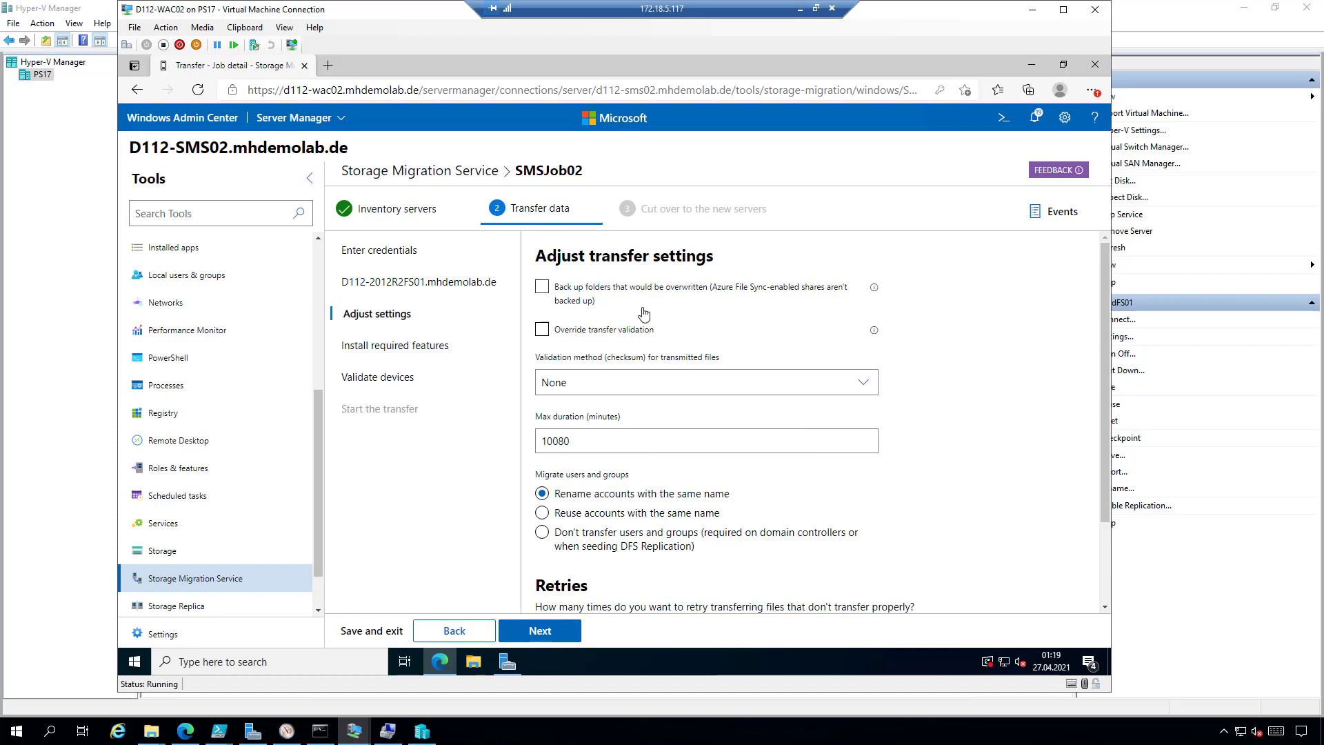
{"action": "left_click", "coordinate": [875, 331]}
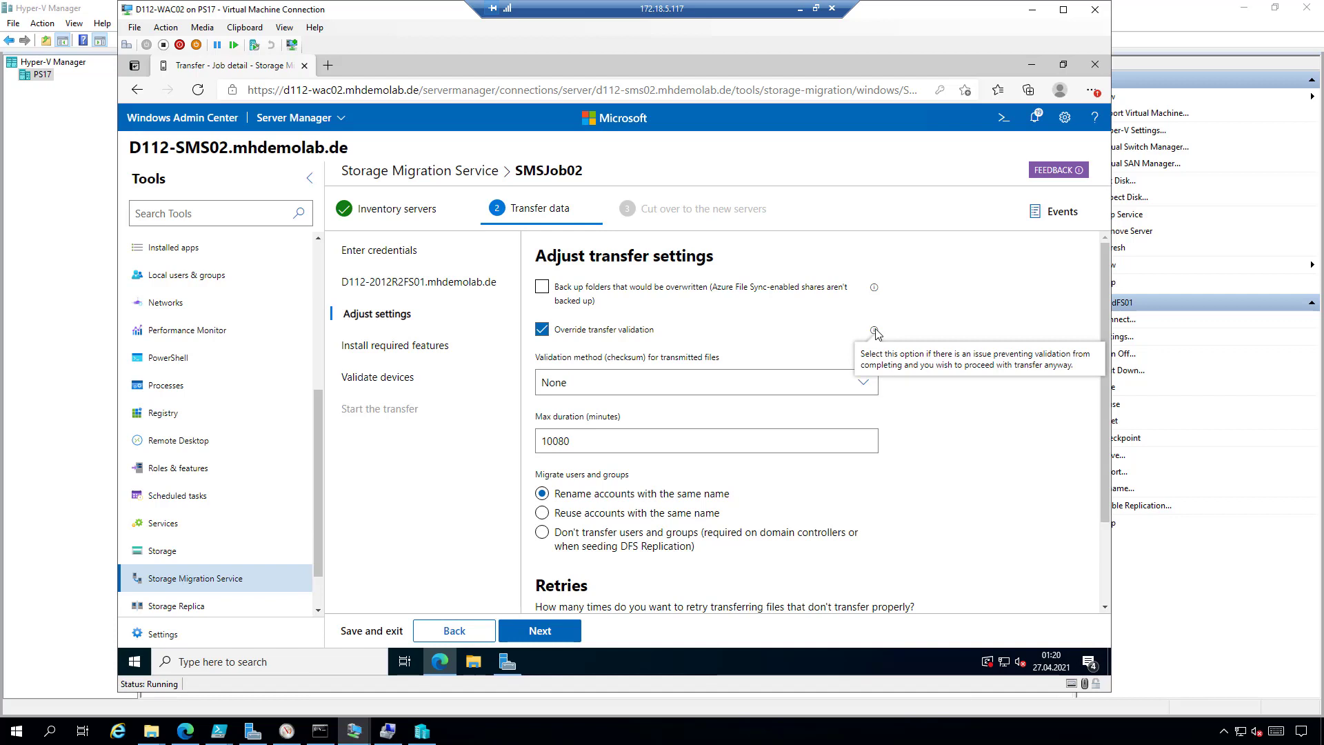
{"action": "left_click", "coordinate": [630, 335]}
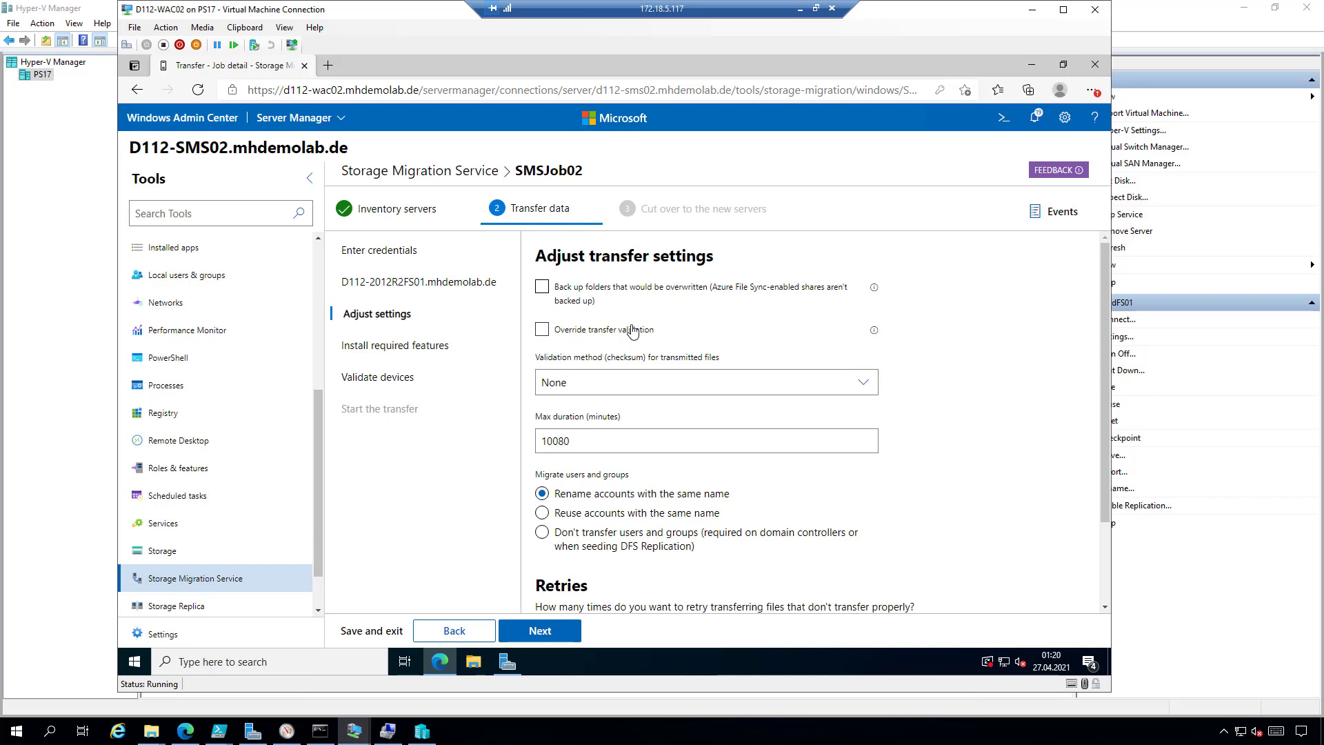
- Try the other user and group migration options, return to renaming accounts with the same name, and review the retry settings
{"action": "scroll", "coordinate": [633, 332], "scroll_direction": "down", "scroll_amount": 1}
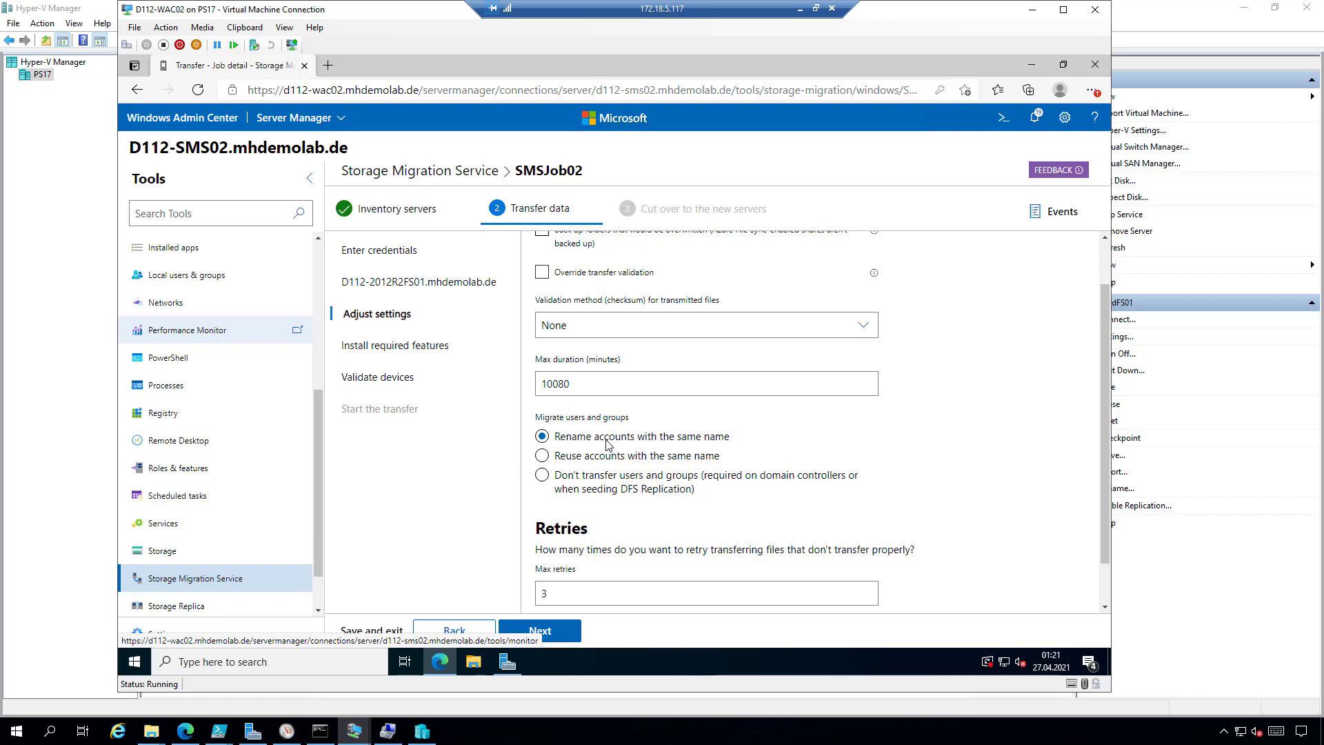
{"action": "left_click", "coordinate": [543, 475]}
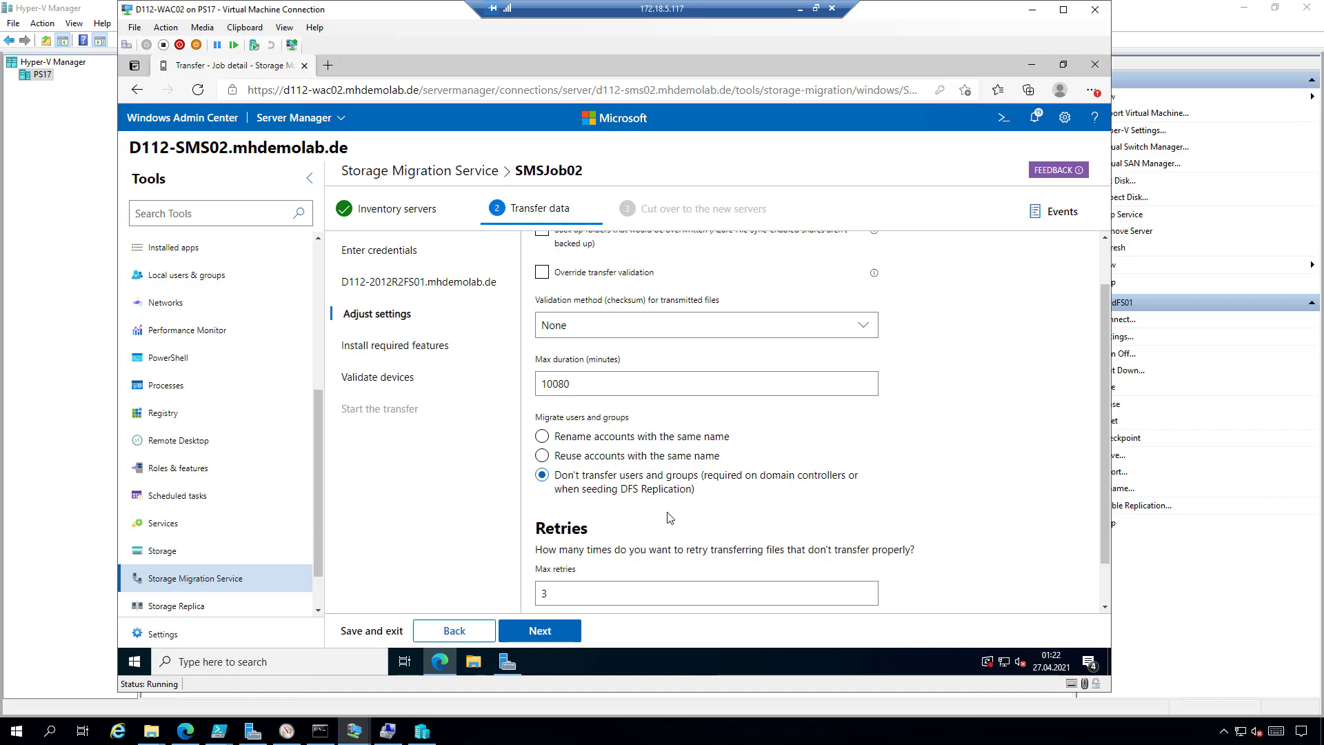
{"action": "left_click", "coordinate": [542, 456]}
{"action": "left_click", "coordinate": [545, 437]}
{"action": "scroll", "coordinate": [890, 502], "scroll_direction": "down", "scroll_amount": 1}
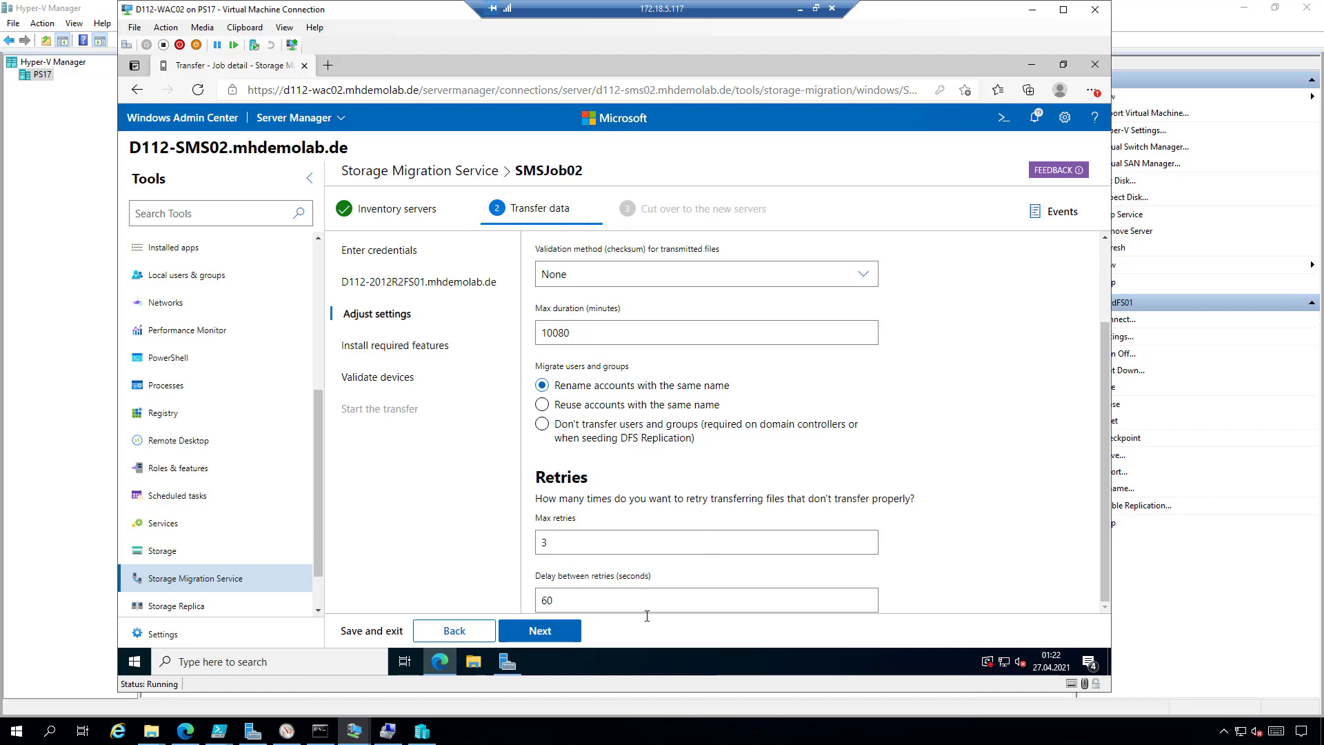
- Continue through the required features installation on the destination server and validate the source and destination devices
{"action": "left_click", "coordinate": [563, 642]}
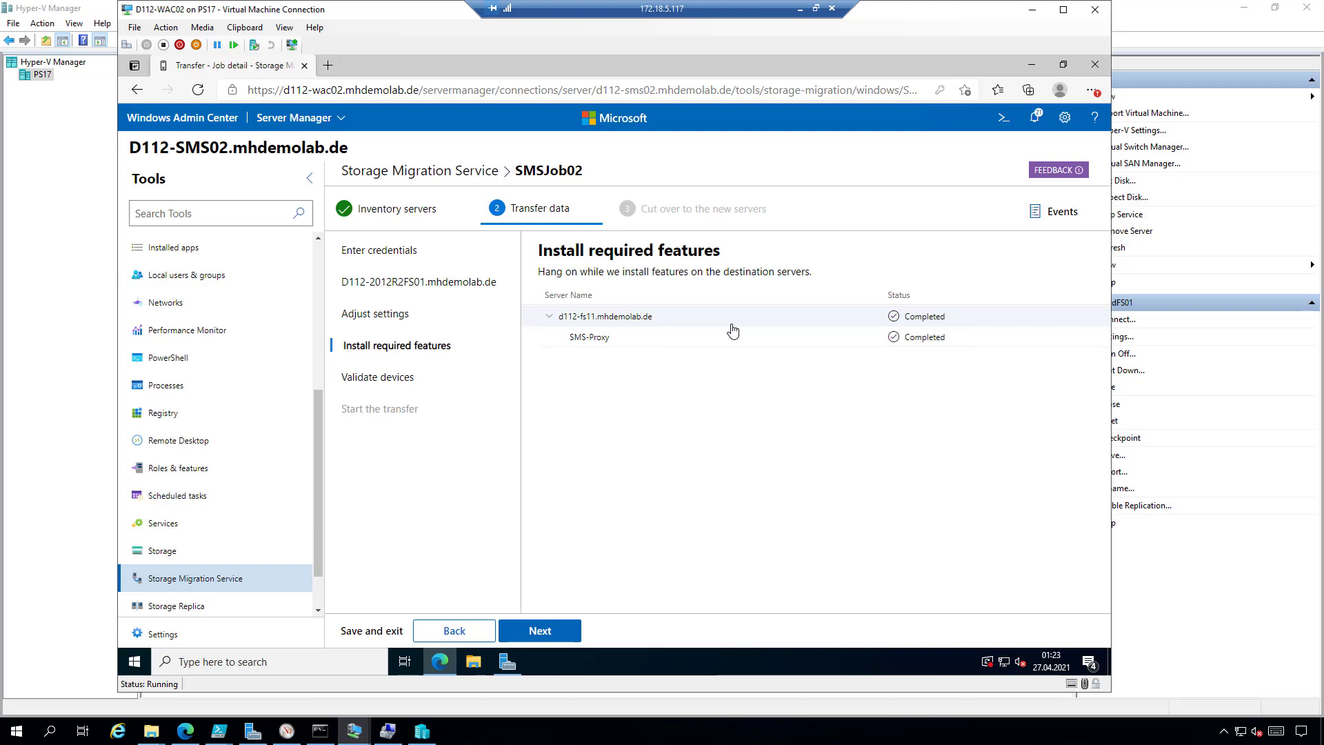
{"action": "left_click", "coordinate": [540, 629]}
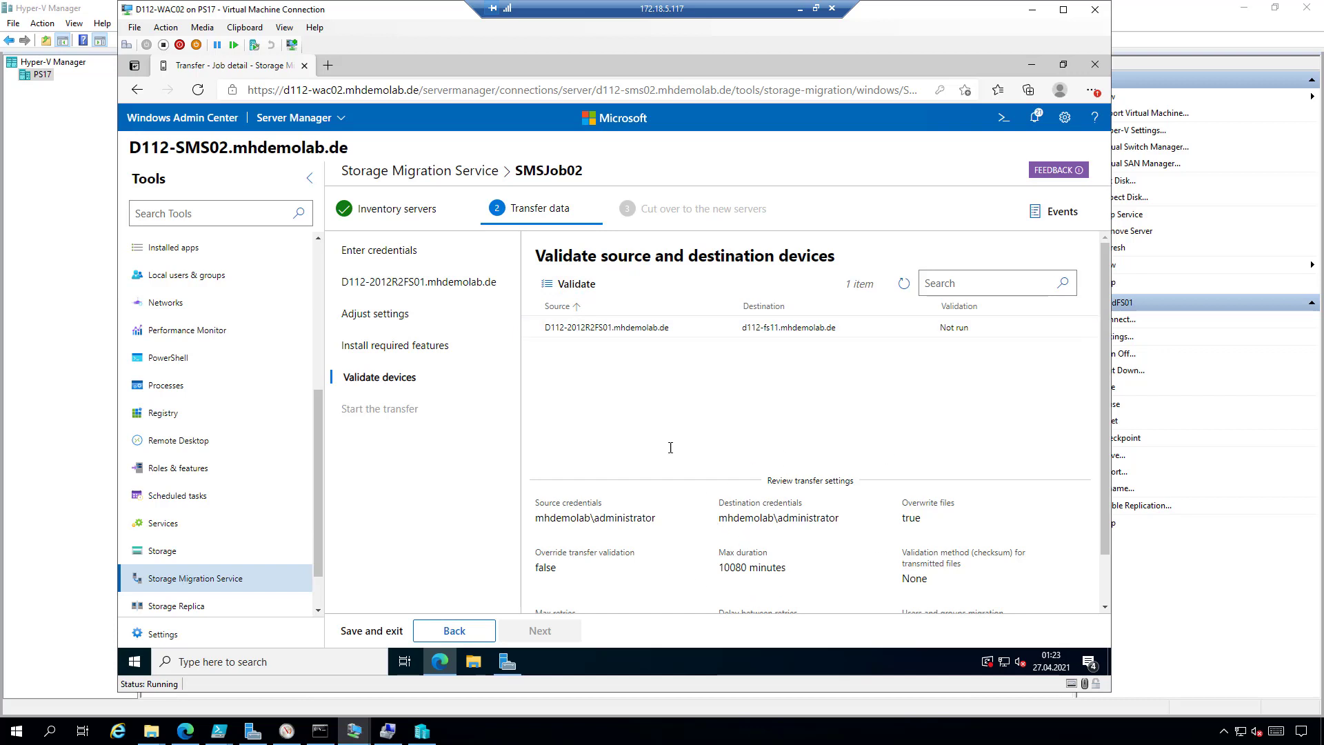
{"action": "left_click", "coordinate": [560, 286]}
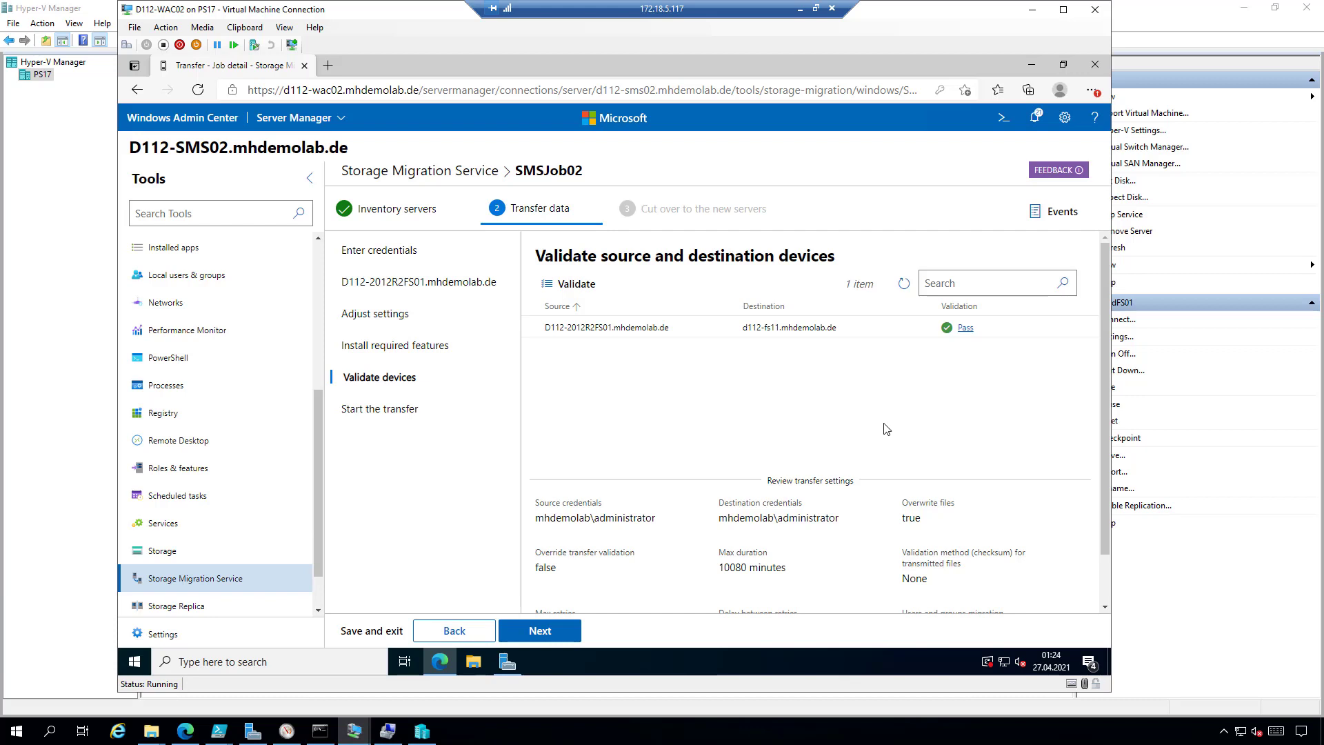
- Review the detailed migration test results and the transfer settings, and continue to the transfer start stage
{"action": "left_click", "coordinate": [965, 330]}
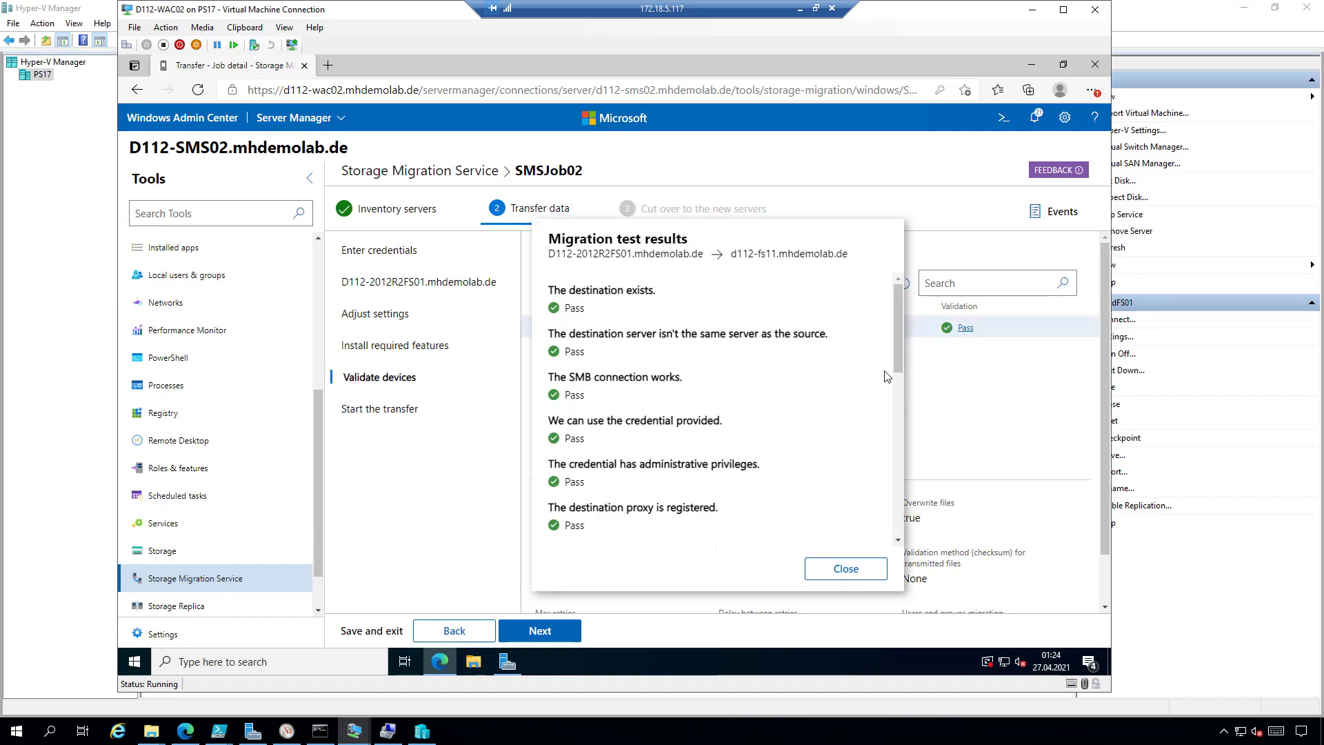
{"action": "left_click_drag", "start_coordinate": [900, 319], "coordinate": [895, 543]}
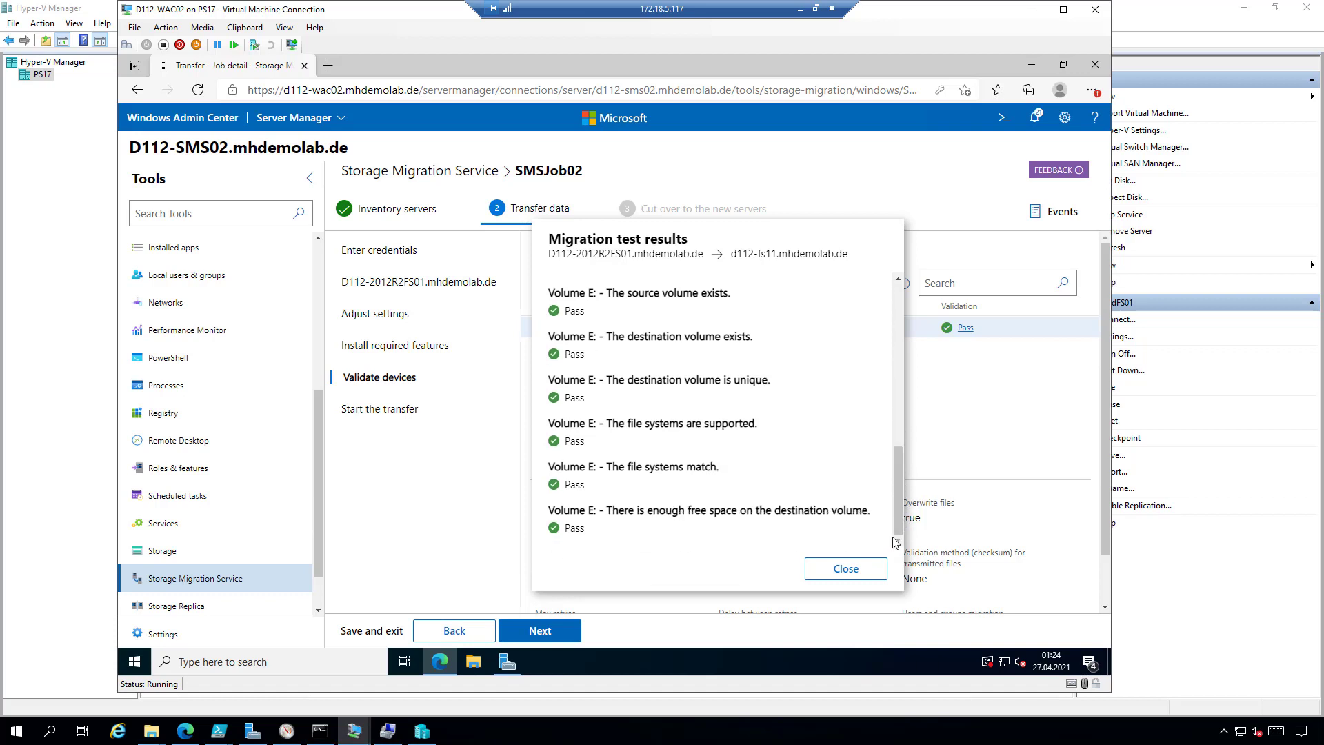
{"action": "left_click", "coordinate": [854, 572]}
{"action": "scroll", "coordinate": [904, 443], "scroll_direction": "down", "scroll_amount": 1}
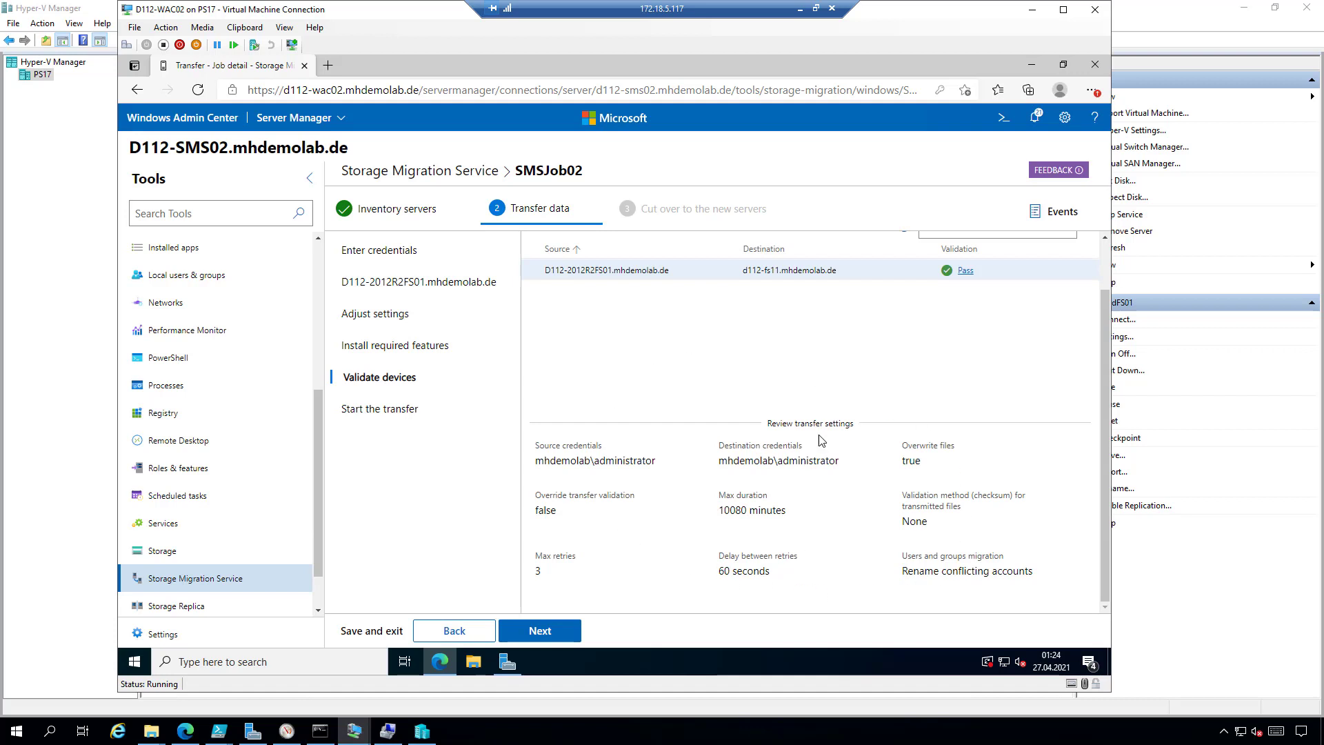
{"action": "scroll", "coordinate": [687, 377], "scroll_direction": "up", "scroll_amount": 1}
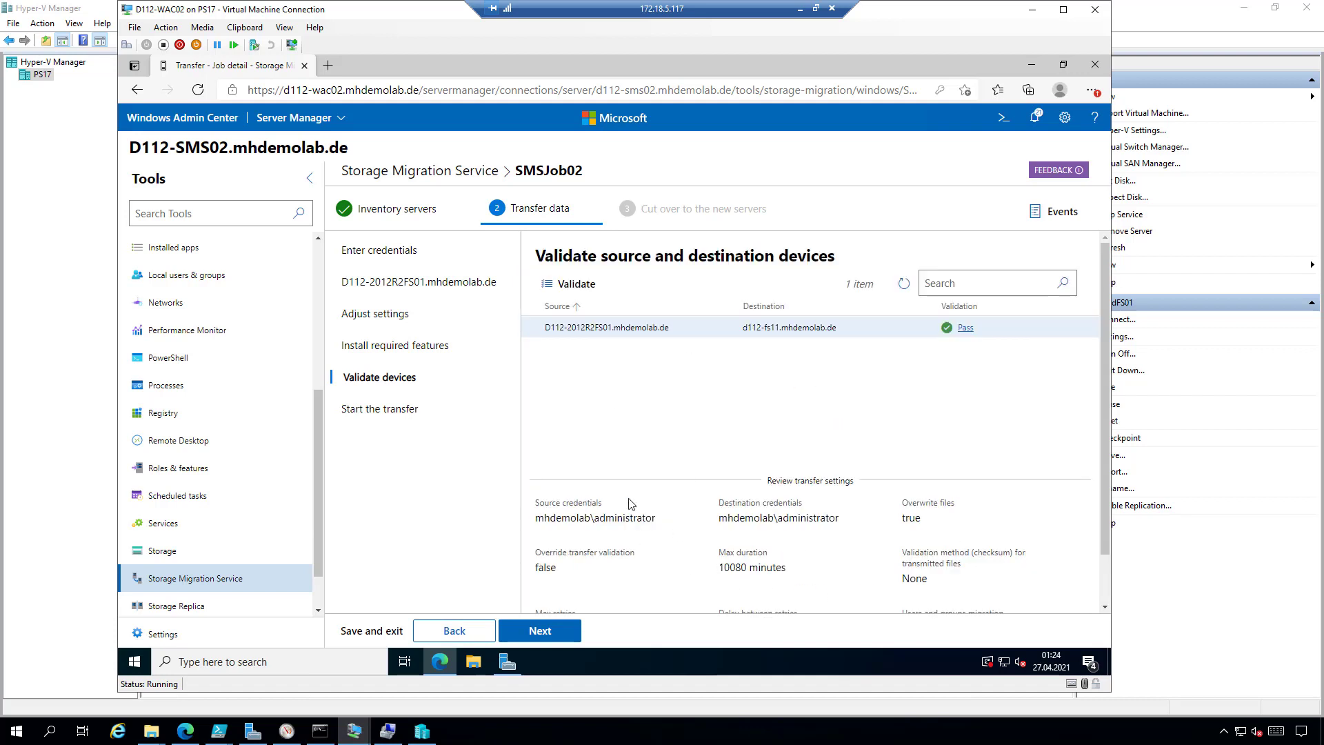
{"action": "left_click", "coordinate": [561, 631]}
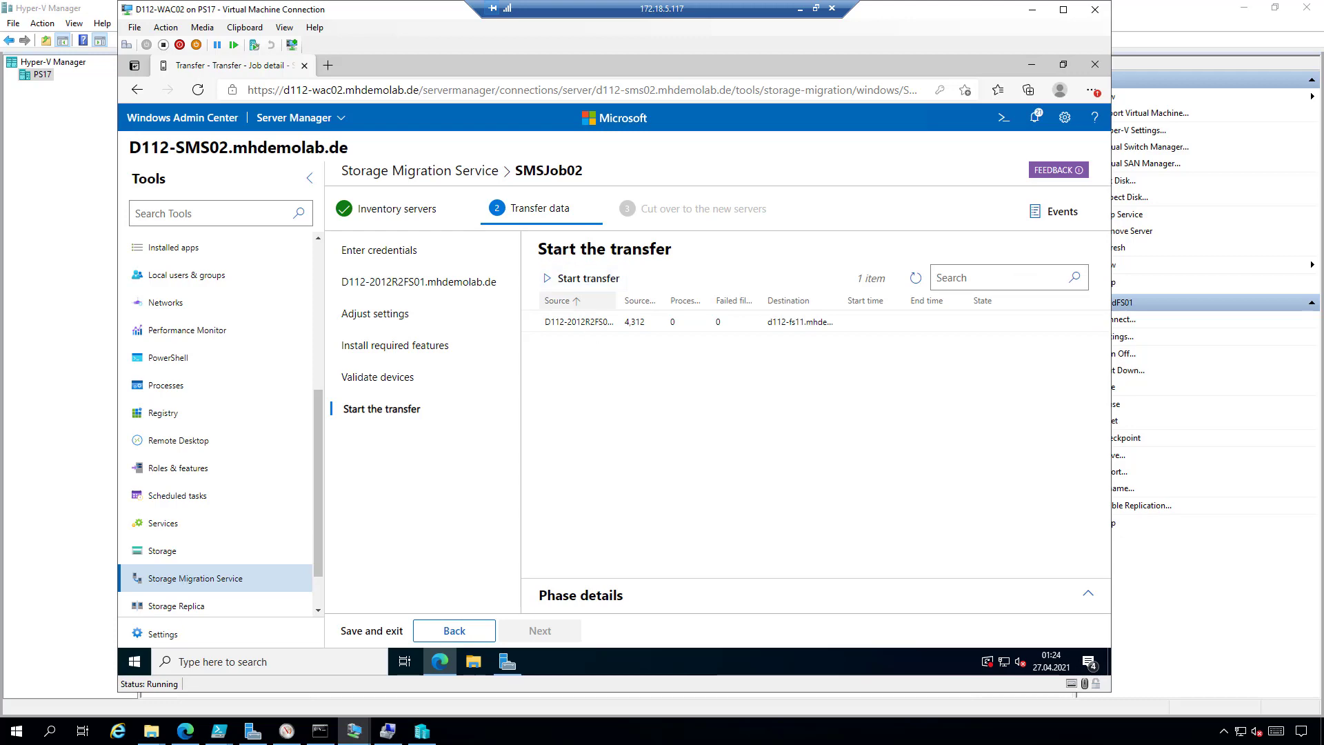
- Switch to the D112-FS11 virtual machine and unlock it with the administrator account's password
{"action": "mouse_move", "coordinate": [354, 736]}
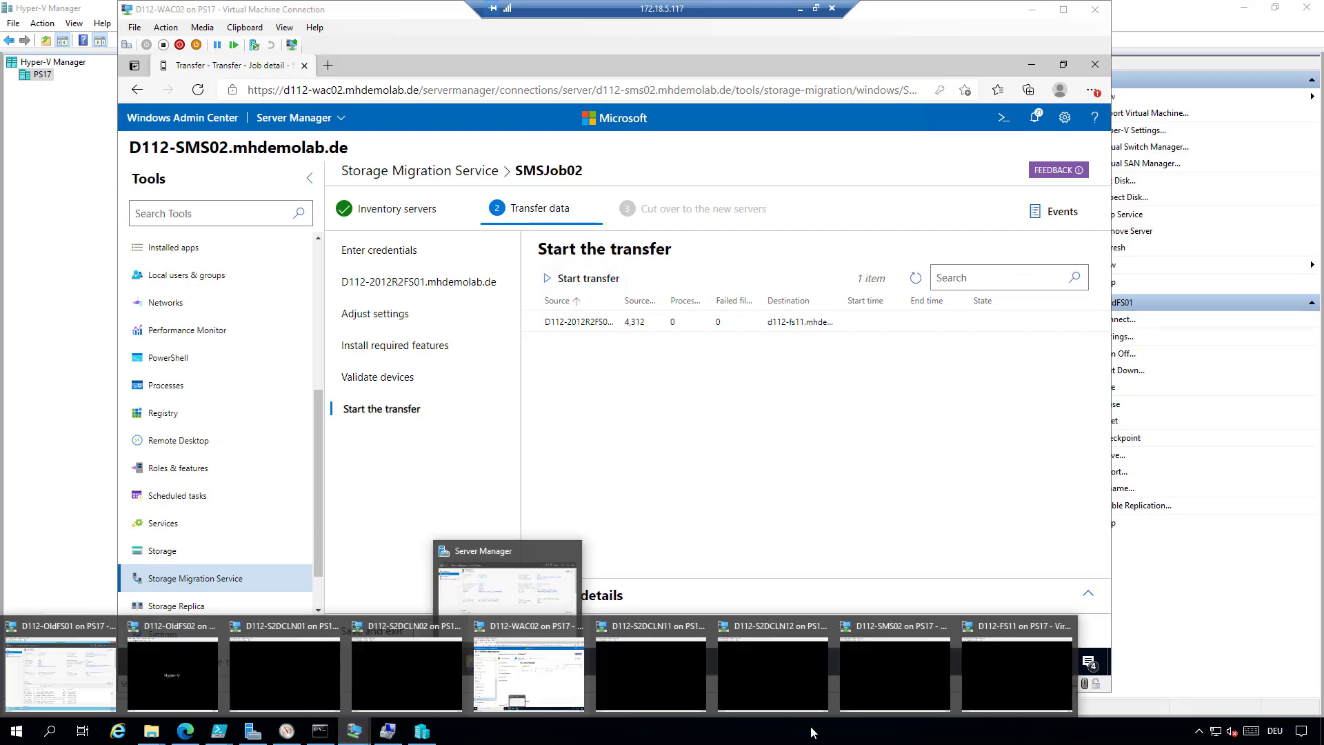
{"action": "left_click", "coordinate": [999, 664]}
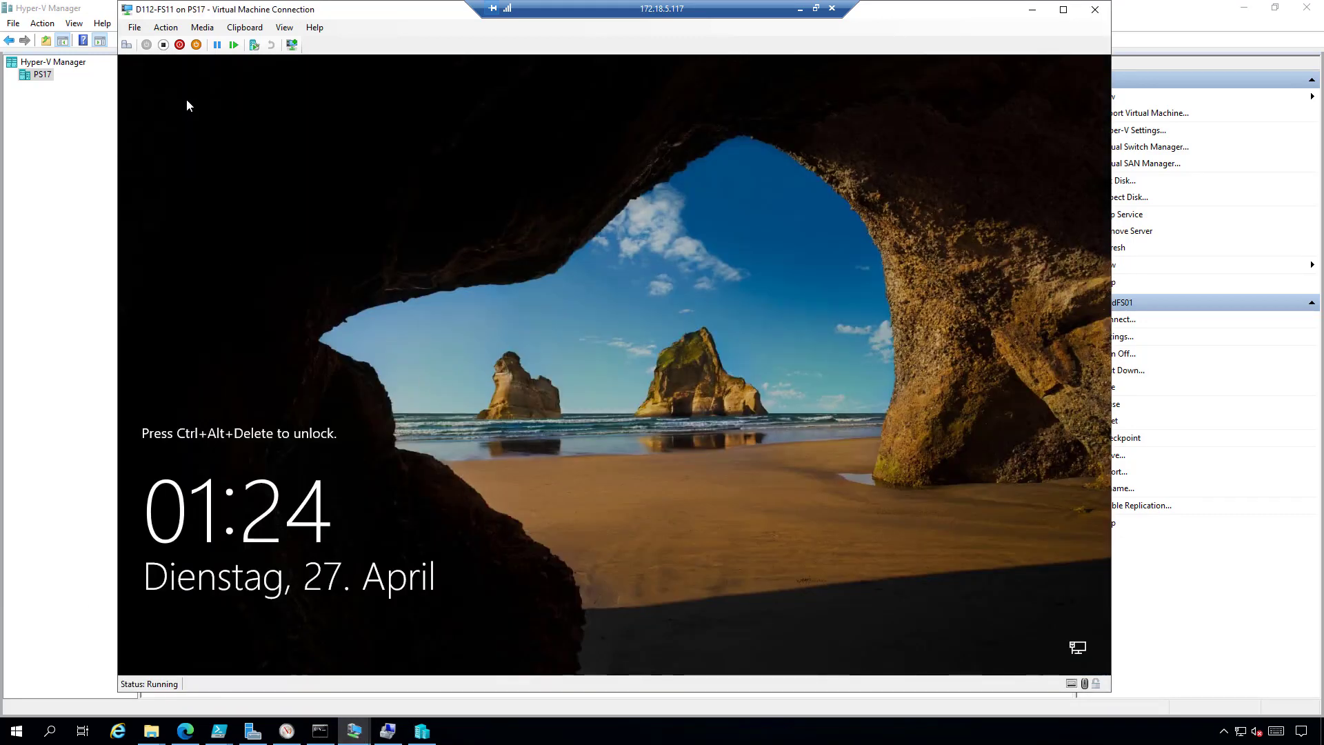
{"action": "left_click", "coordinate": [126, 44]}
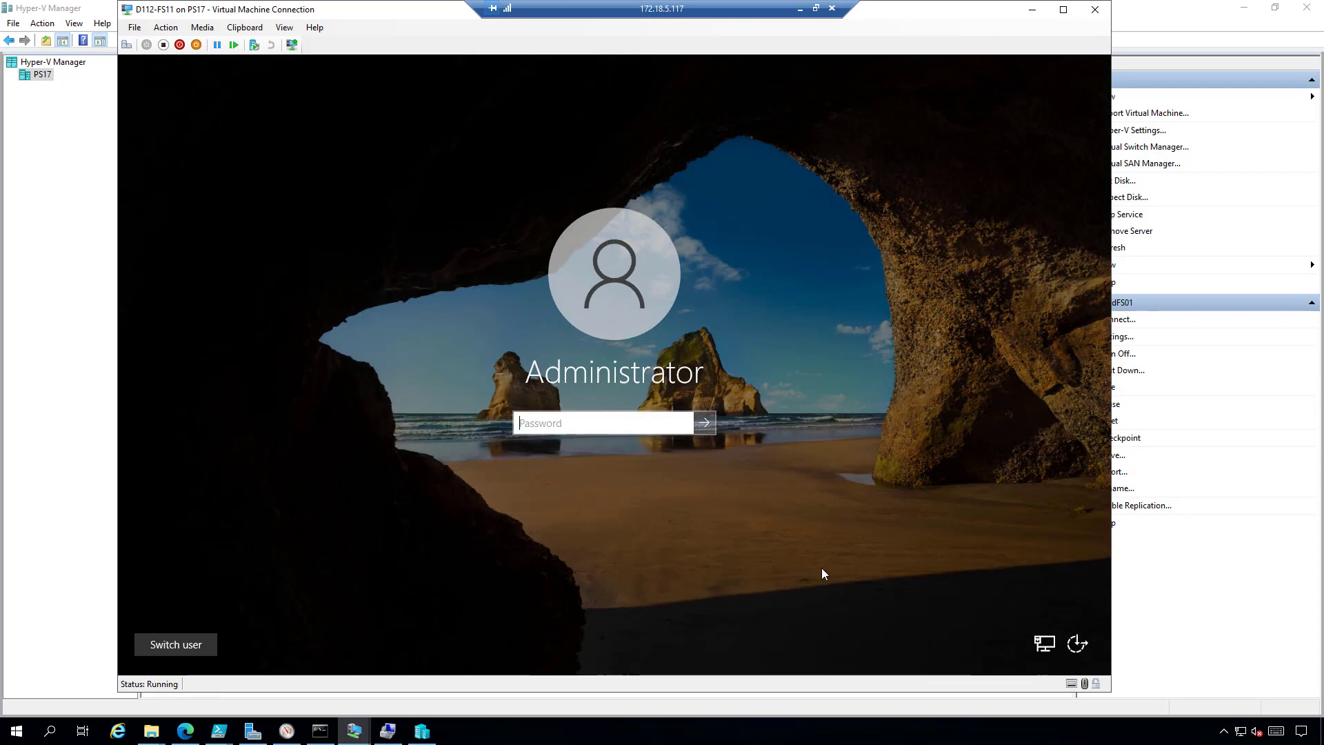
{"action": "type", "text": "*********"}
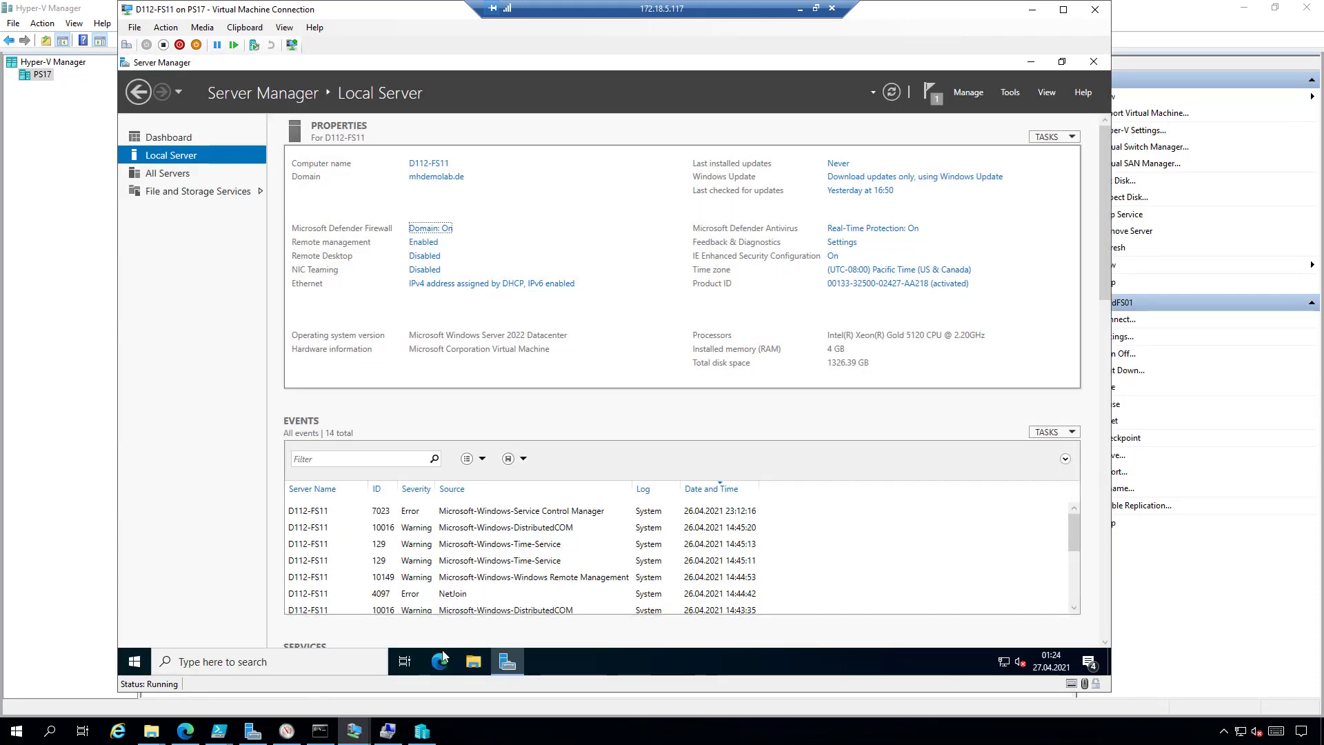
- Examine the contents of volume E: and the network shares under \\d112-fs11 in File Explorer
{"action": "left_click", "coordinate": [471, 661]}
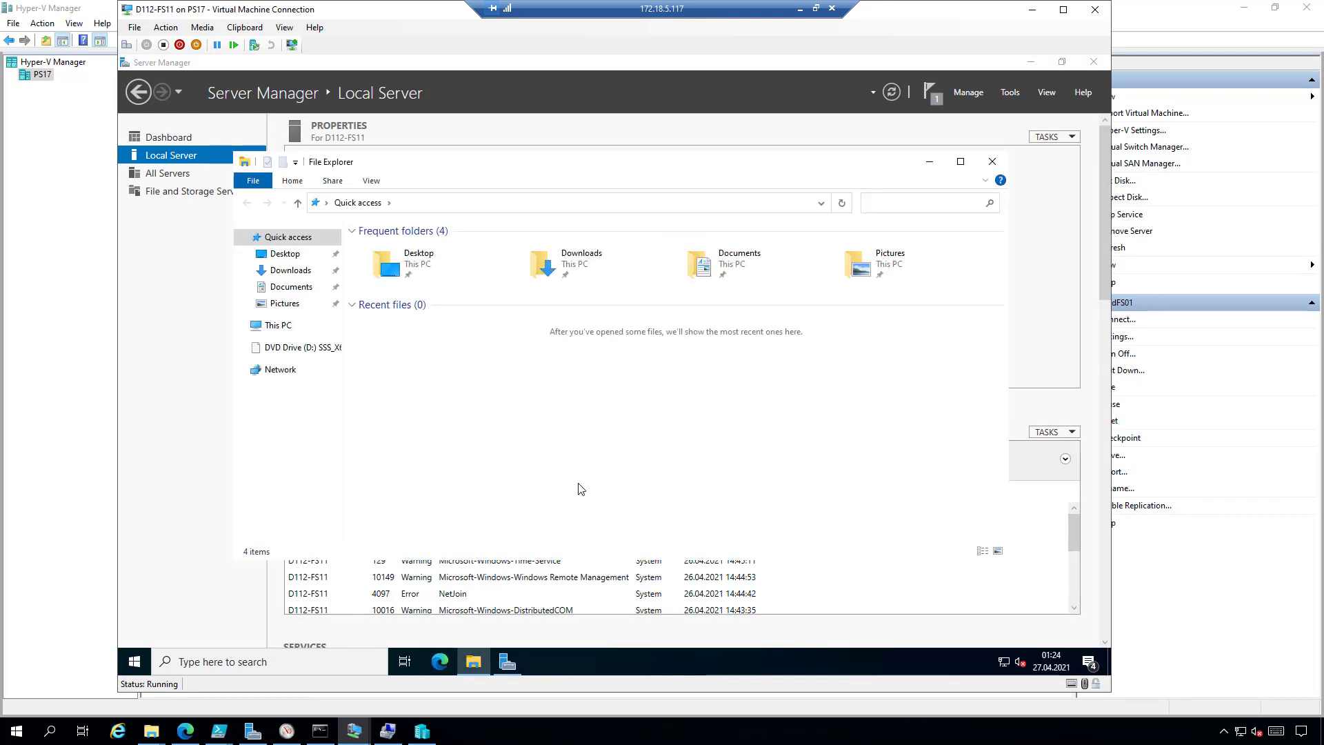
{"action": "left_click", "coordinate": [283, 326]}
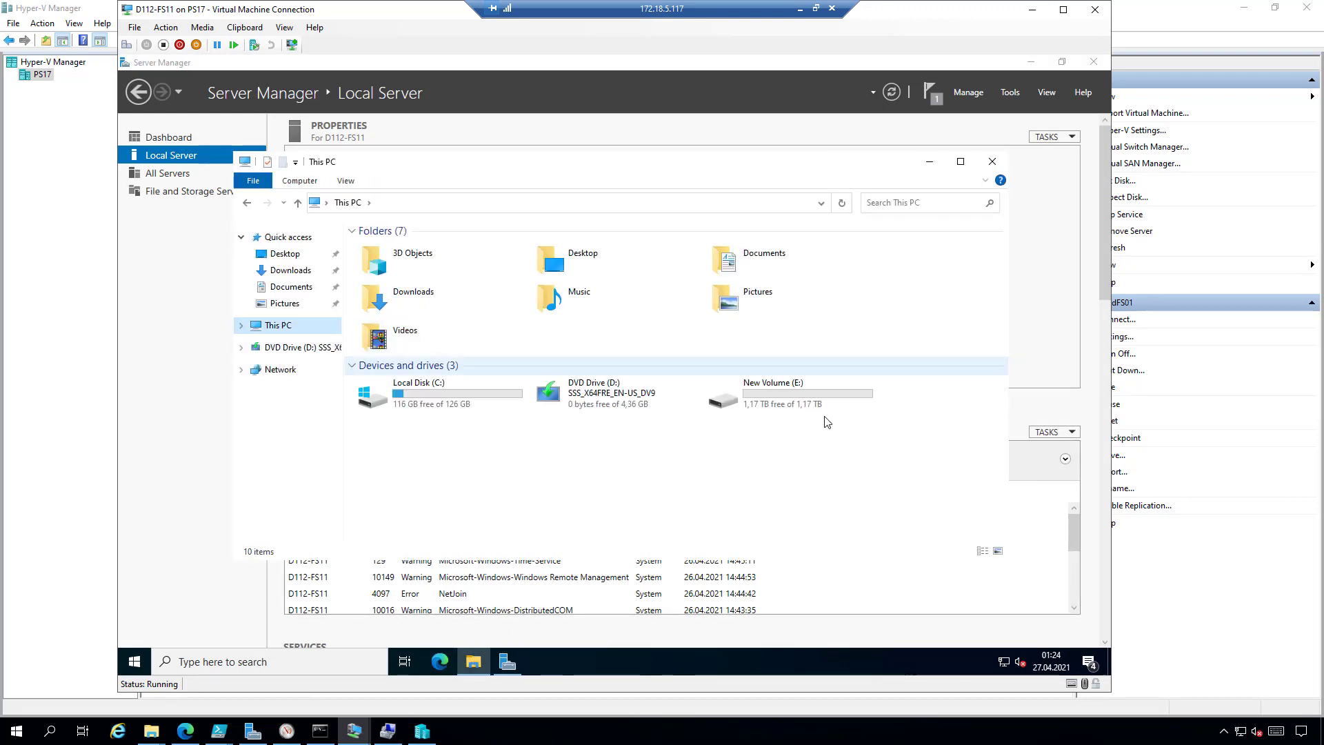
{"action": "double_click", "coordinate": [813, 394]}
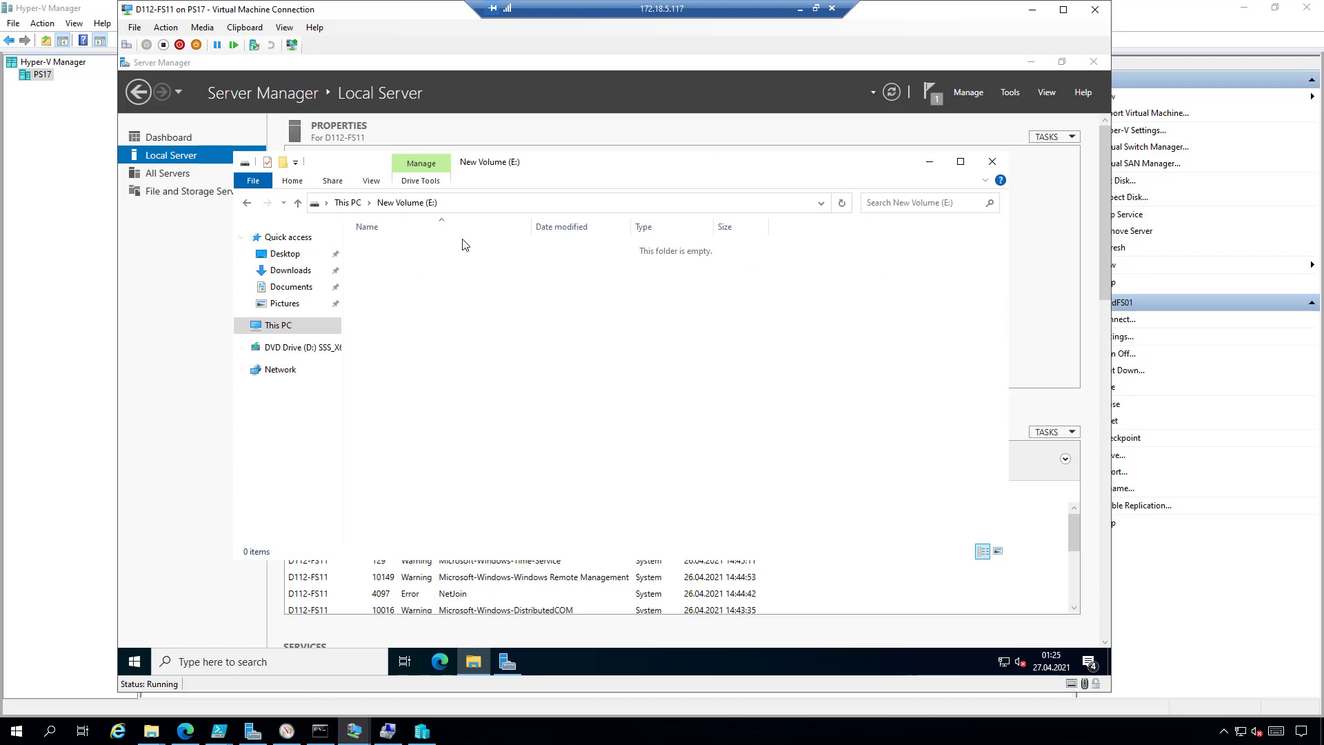
{"action": "left_click", "coordinate": [500, 203]}
{"action": "type", "text": "\\"}
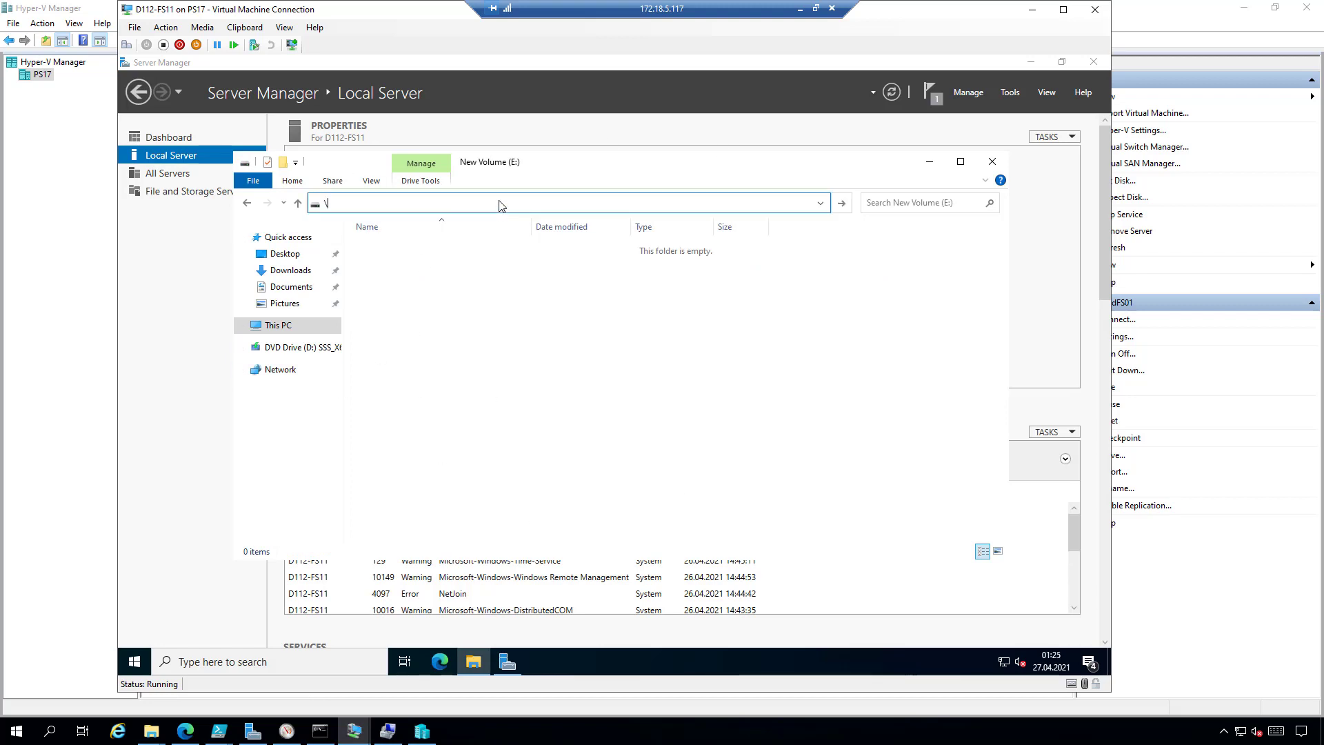
{"action": "type", "text": "\\d112-fs11"}
{"action": "key", "text": "Return"}
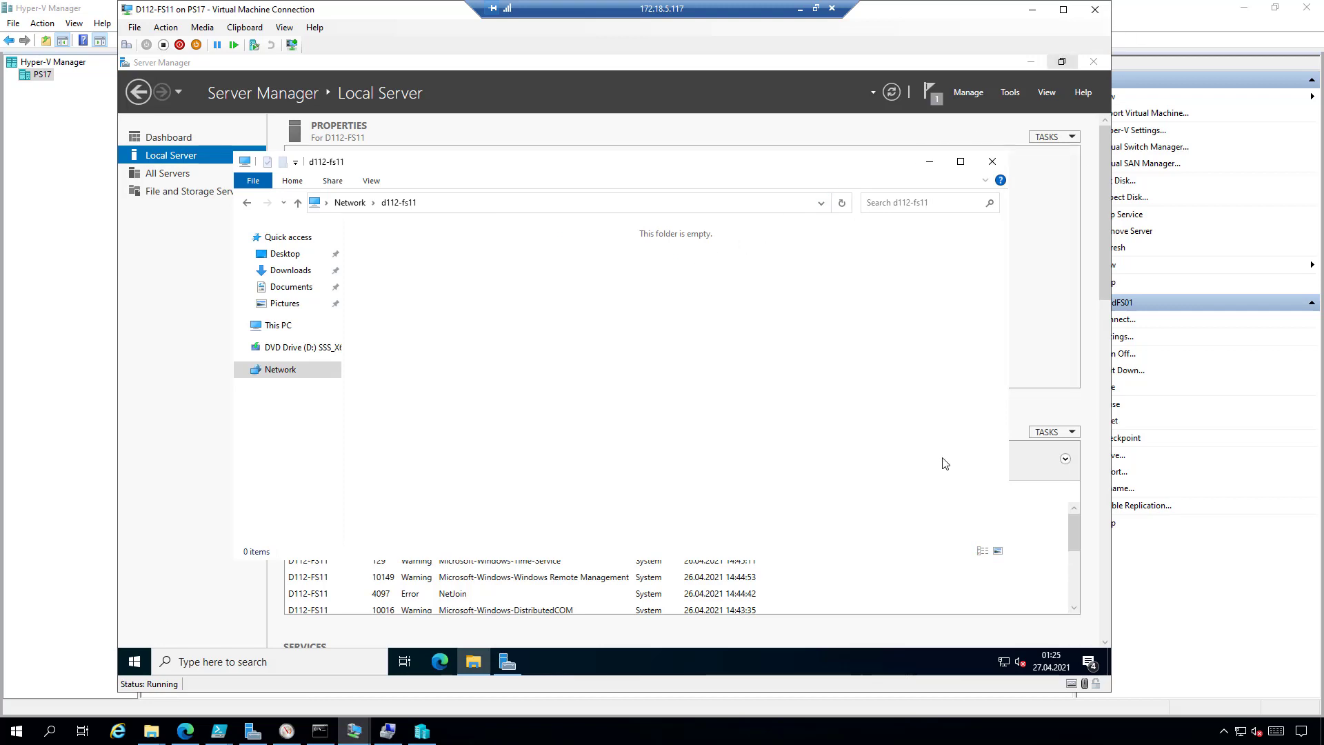
- Switch back to D112-WAC02, start the SMSJob02 transfer accepting the overwrite without backup, and enlarge the phase details to follow its progress
{"action": "mouse_move", "coordinate": [356, 738]}
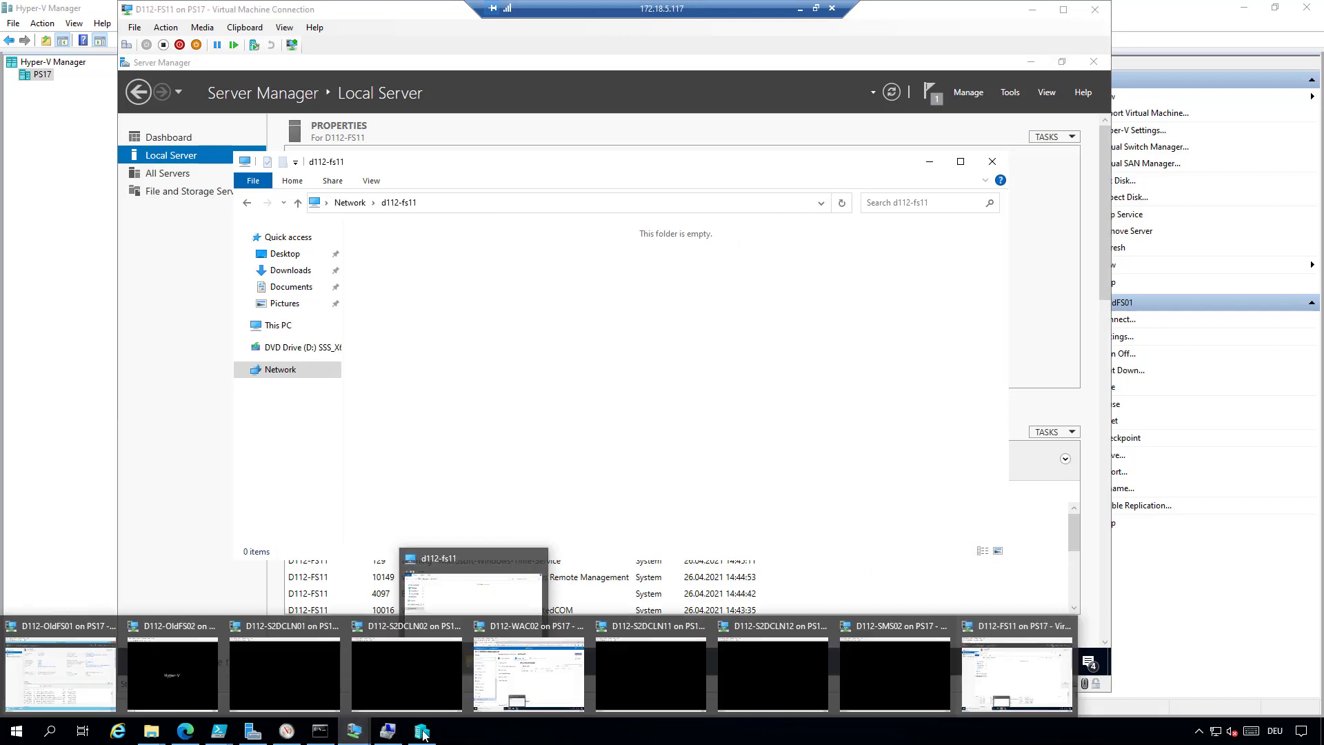
{"action": "left_click", "coordinate": [528, 673]}
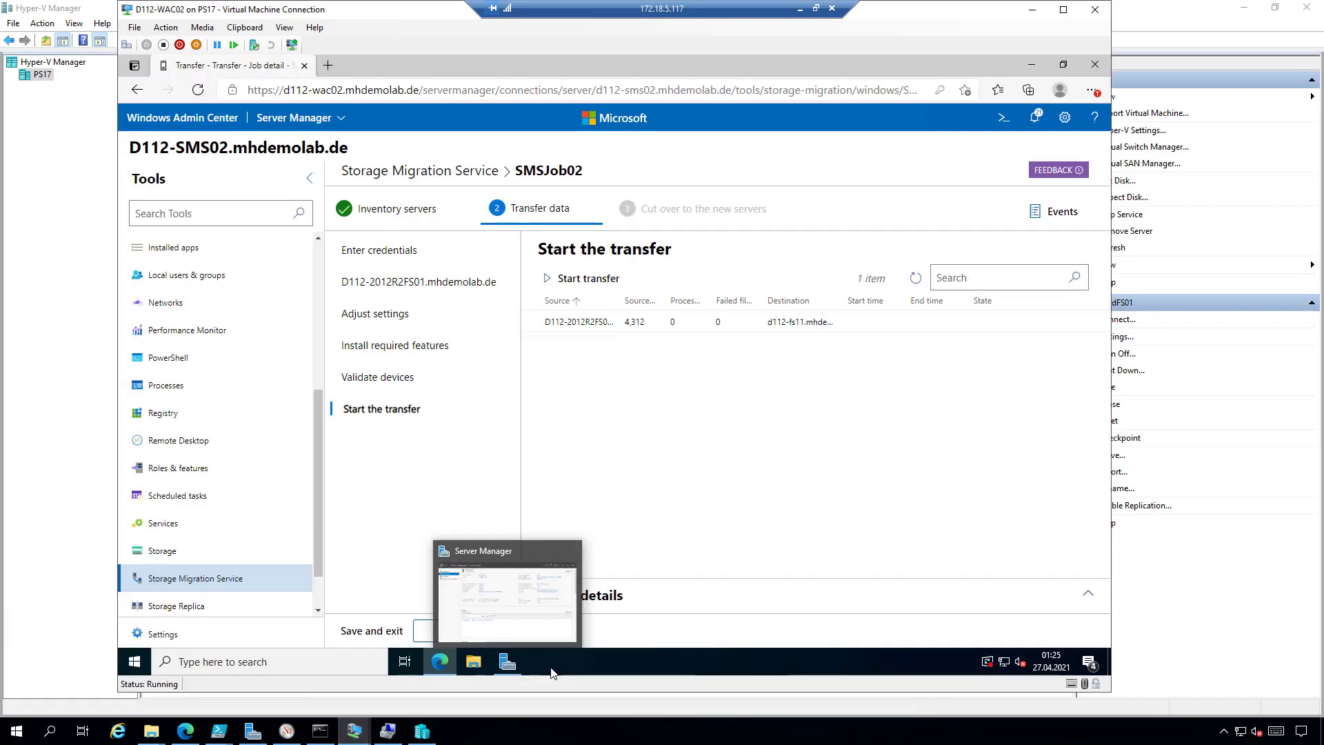
{"action": "left_click", "coordinate": [598, 284]}
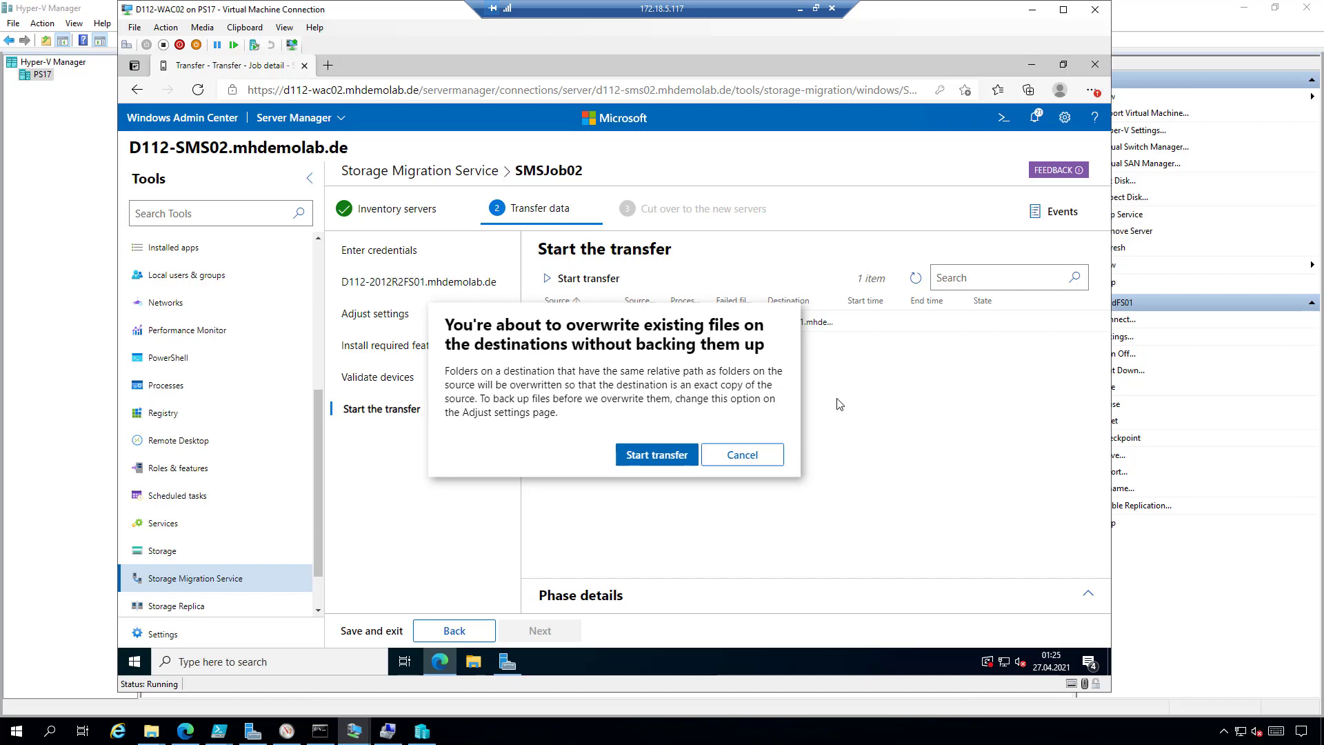
{"action": "left_click", "coordinate": [660, 454]}
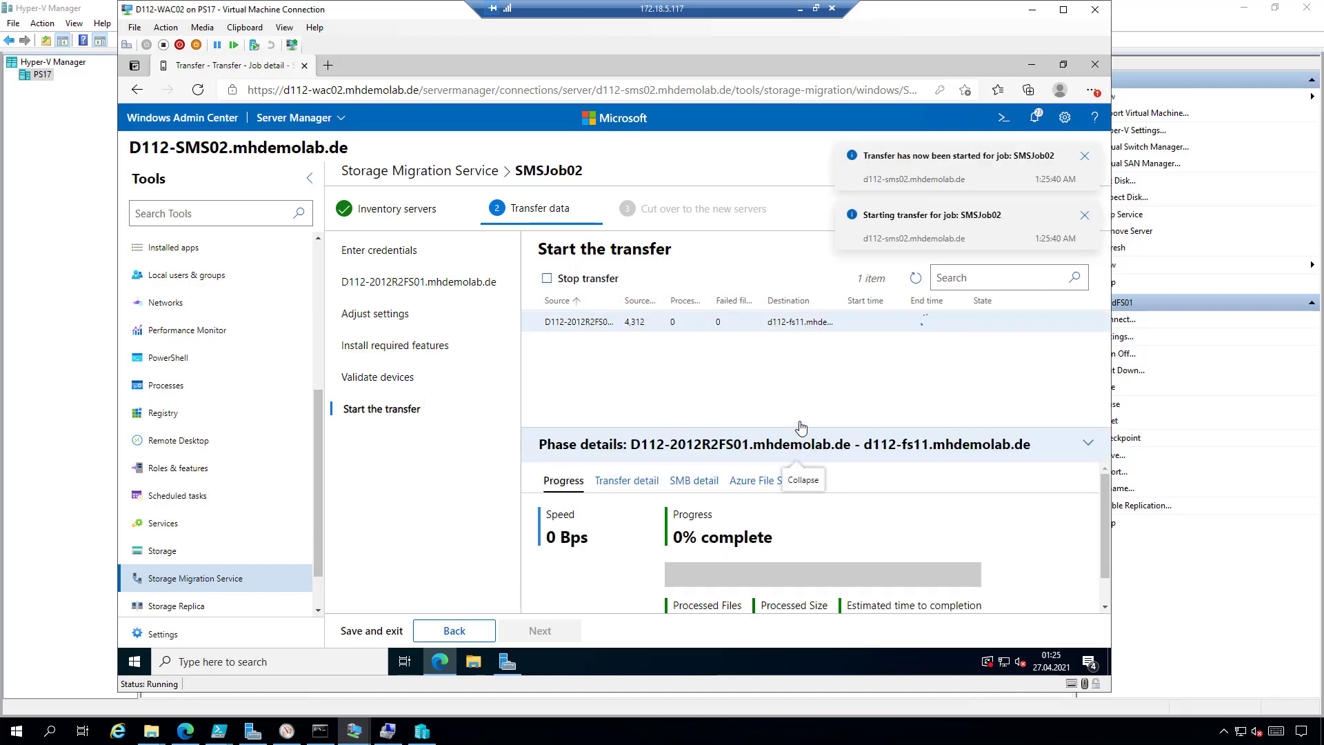
{"action": "scroll", "coordinate": [1098, 558], "scroll_direction": "down", "scroll_amount": 1}
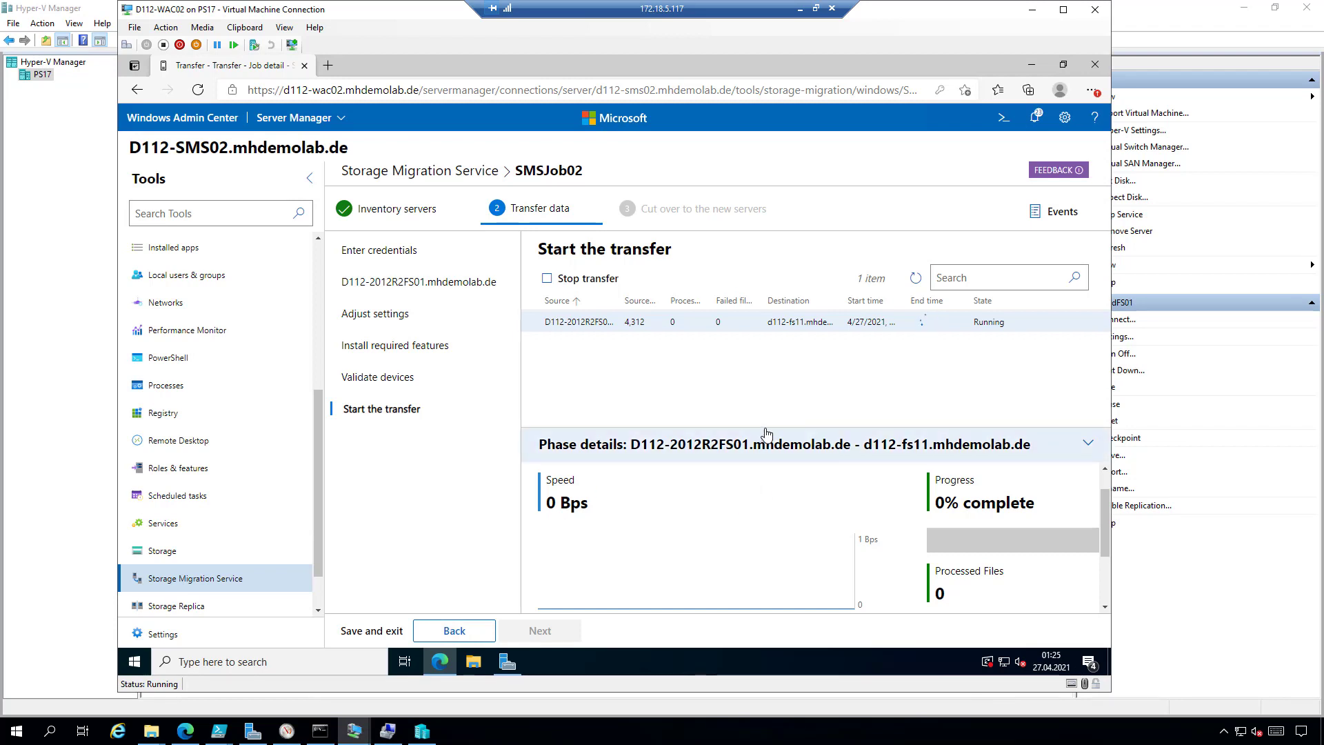
{"action": "left_click_drag", "start_coordinate": [768, 431], "coordinate": [776, 379]}
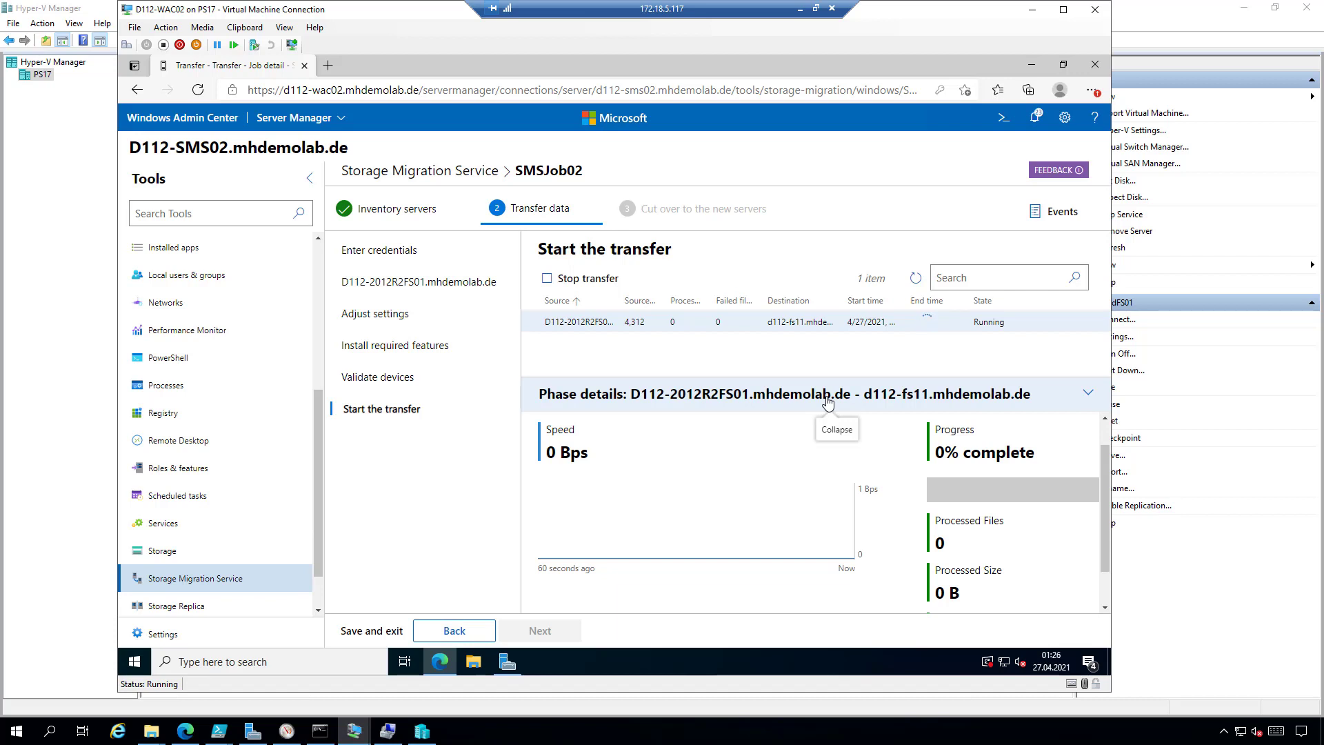
- Switch to Hyper-V Manager and select the D112-OldFS01, D112-FS11 and D112-SMS02 virtual machines together
{"action": "left_click", "coordinate": [423, 732]}
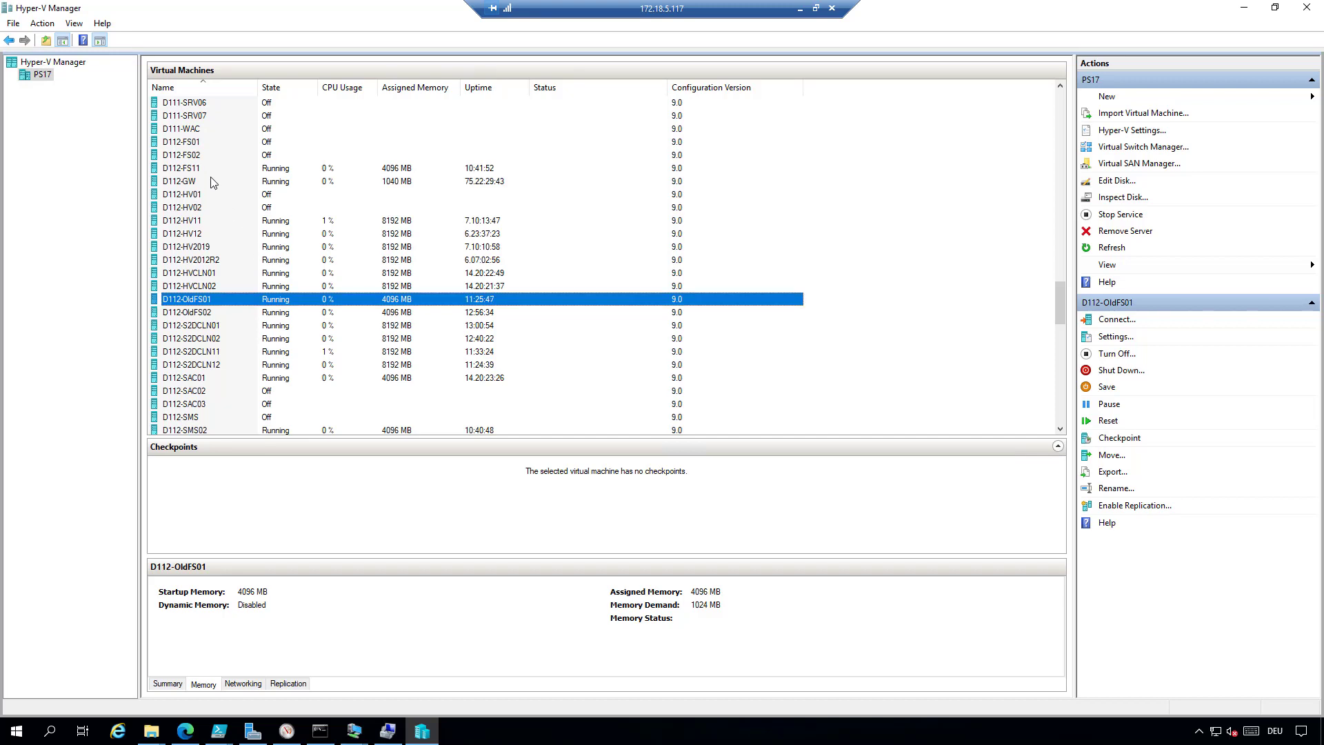
{"action": "scroll", "coordinate": [240, 230], "scroll_direction": "down", "scroll_amount": 1}
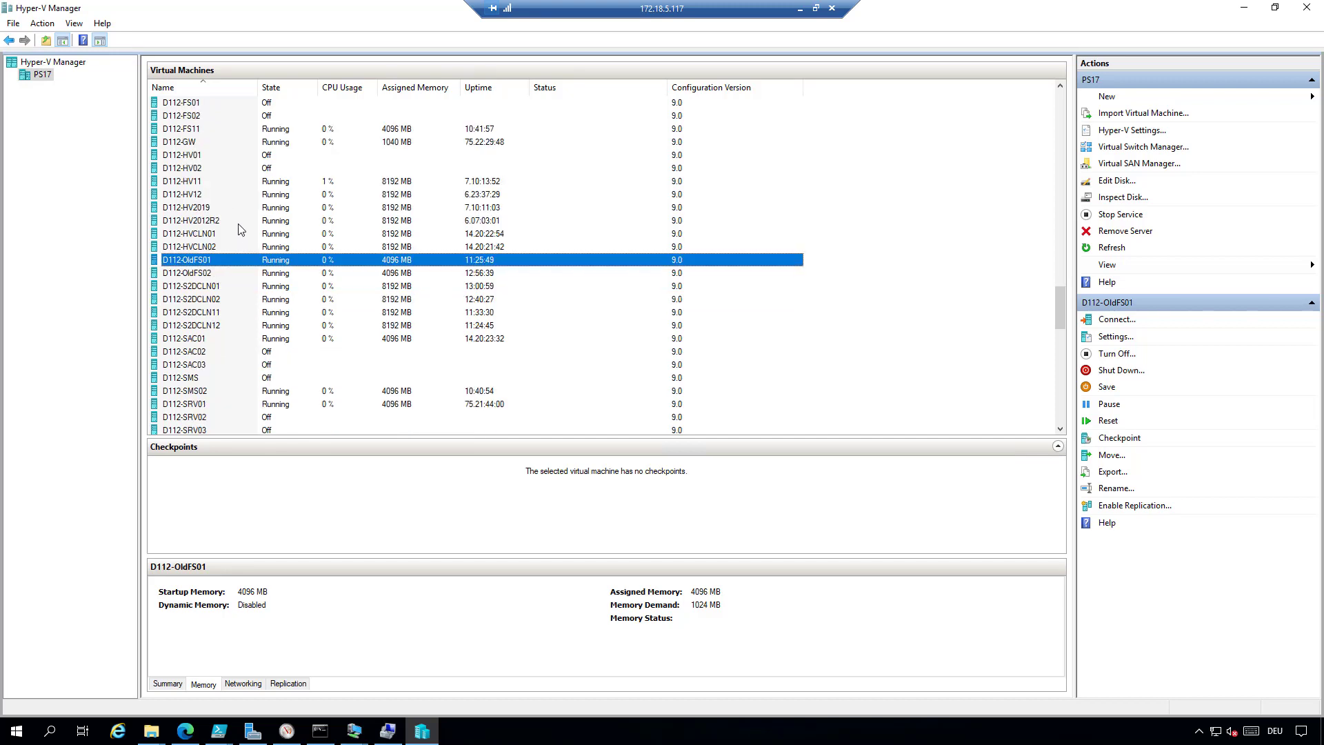
{"action": "left_click", "coordinate": [207, 130], "text": "ctrl"}
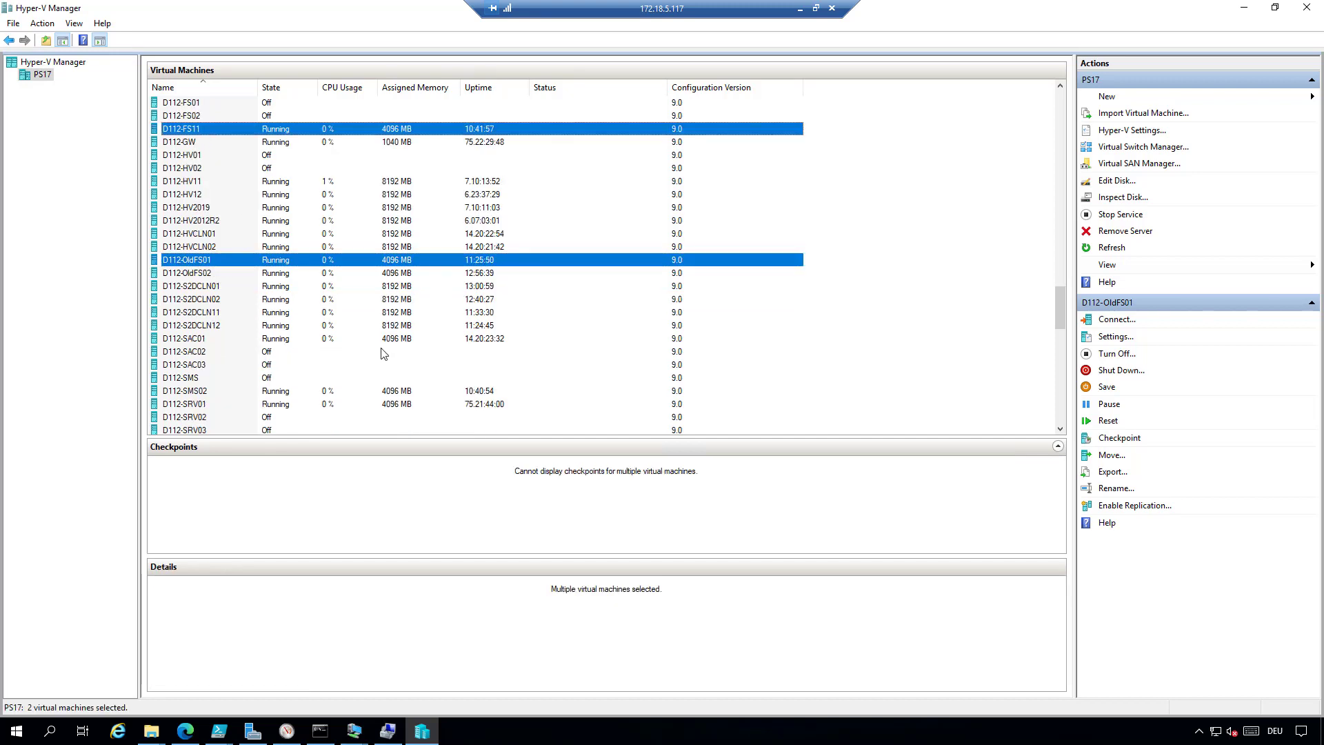
{"action": "left_click", "coordinate": [215, 392], "text": "ctrl"}
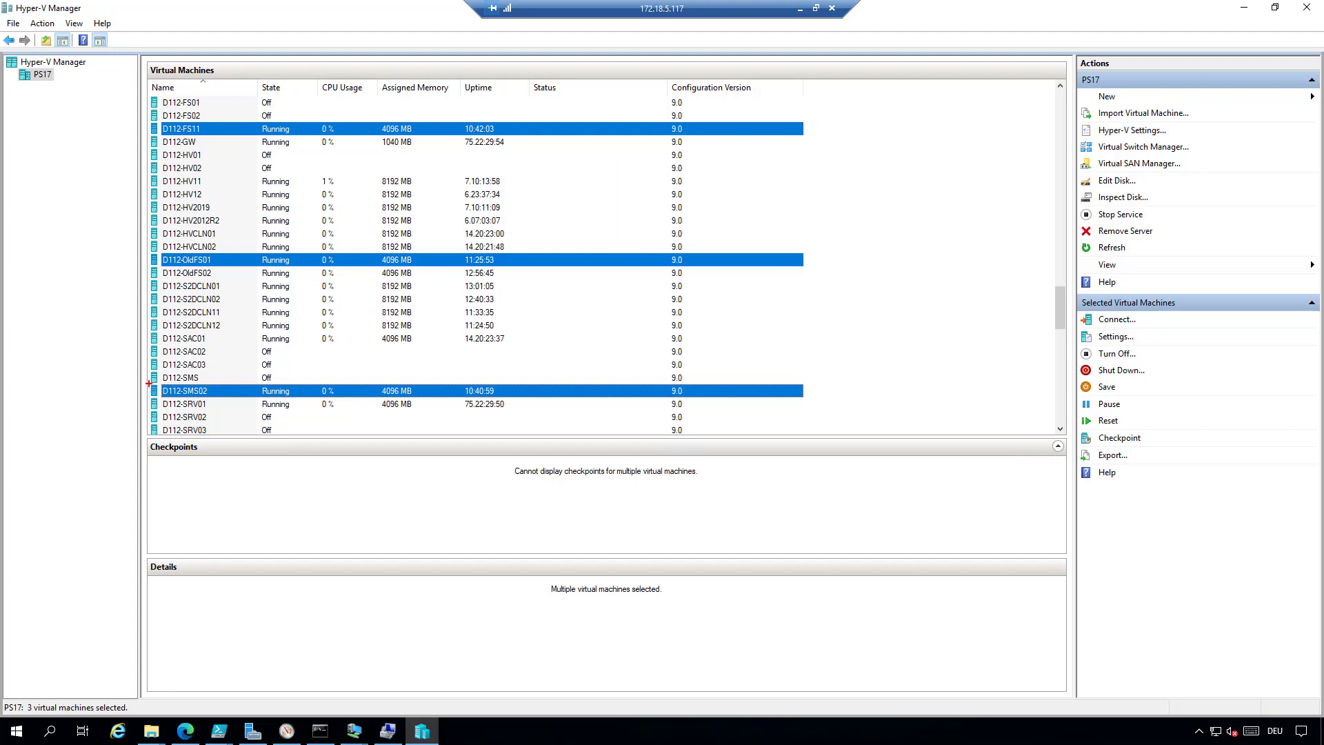
{"action": "left_click_drag", "start_coordinate": [149, 383], "coordinate": [348, 398]}
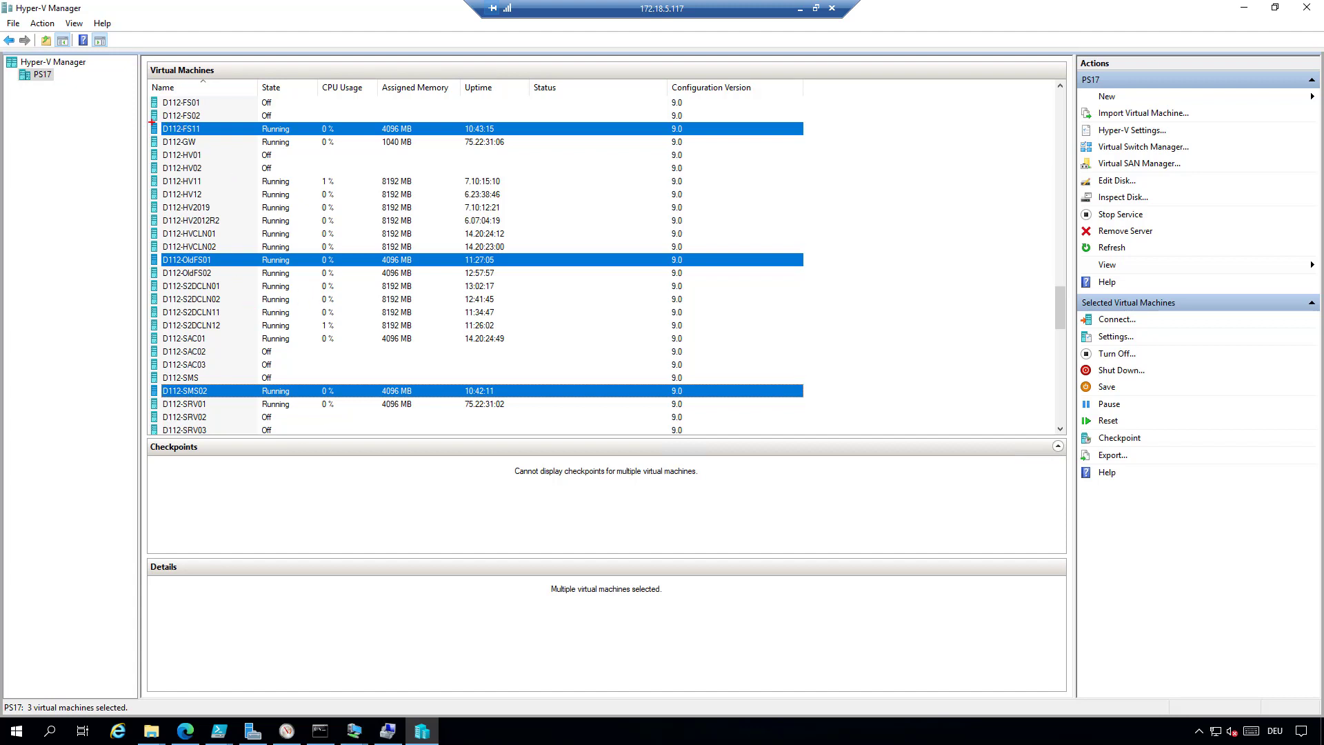
{"action": "left_click_drag", "start_coordinate": [149, 120], "coordinate": [240, 136]}
{"action": "left_click_drag", "start_coordinate": [244, 383], "coordinate": [241, 267]}
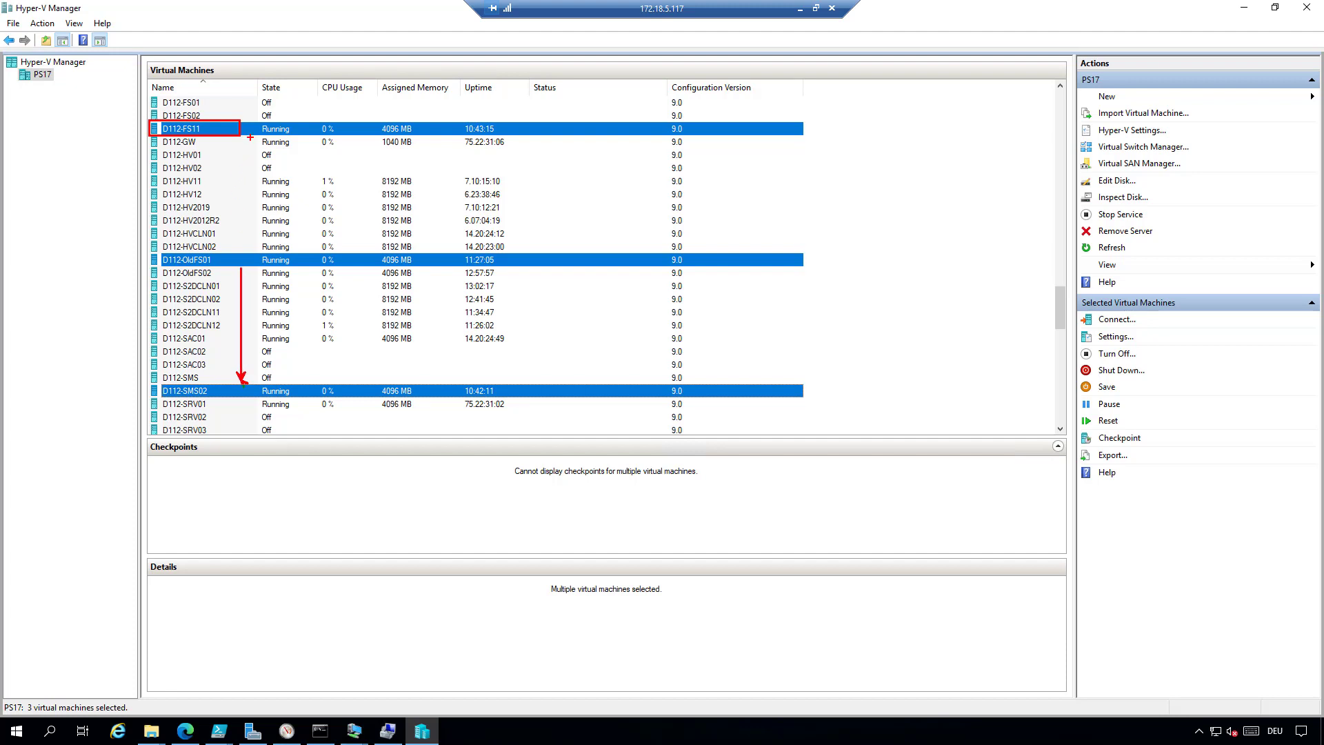
{"action": "left_click_drag", "start_coordinate": [251, 137], "coordinate": [252, 381]}
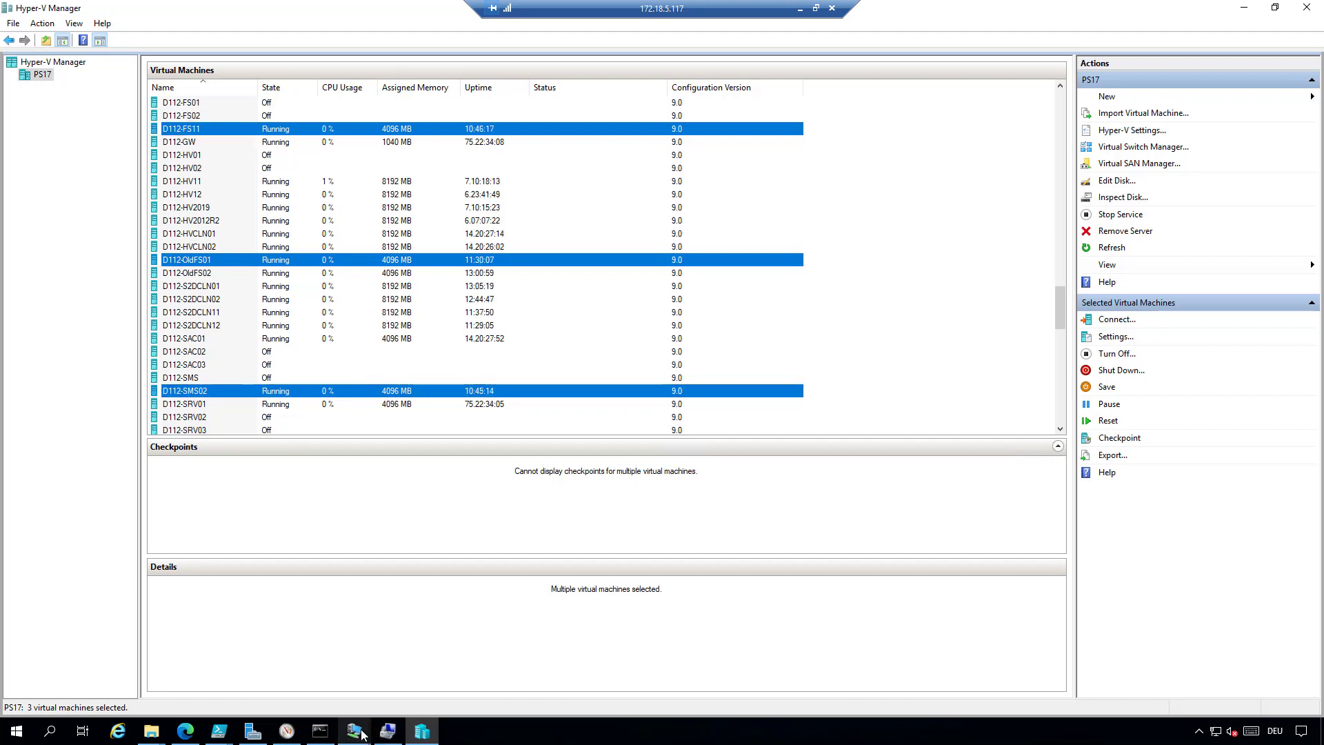
- Switch back to D112-WAC02 and open the StorageMigrationService Admin log from the job's events
{"action": "left_click", "coordinate": [363, 734]}
{"action": "left_click", "coordinate": [528, 673]}
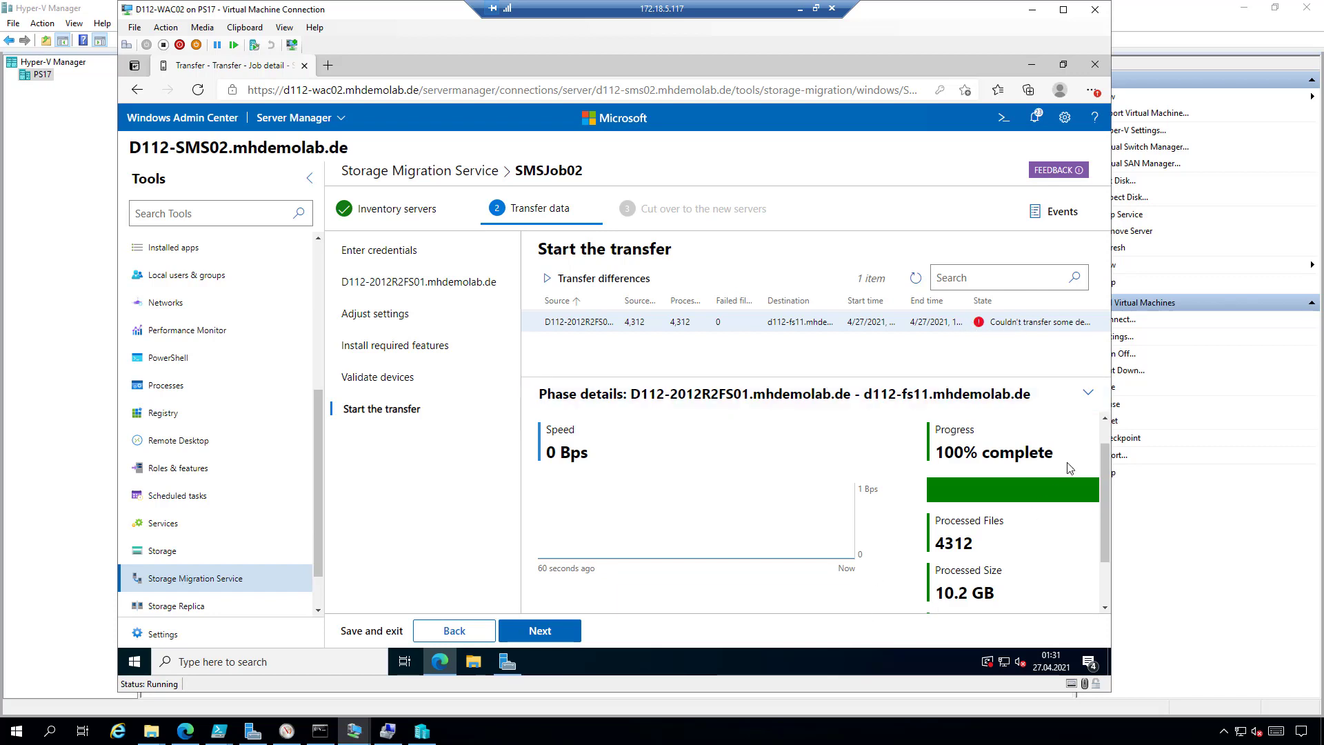
{"action": "left_click", "coordinate": [1047, 211]}
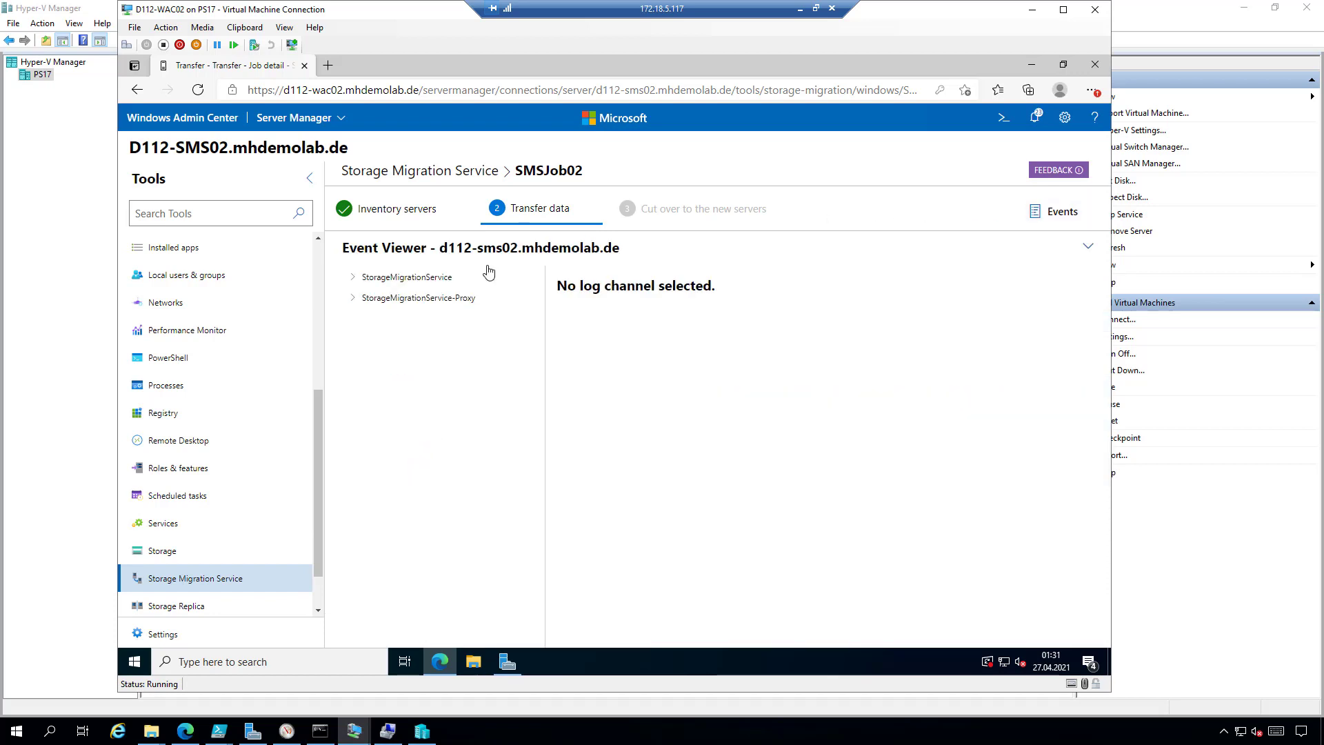
{"action": "left_click", "coordinate": [354, 279]}
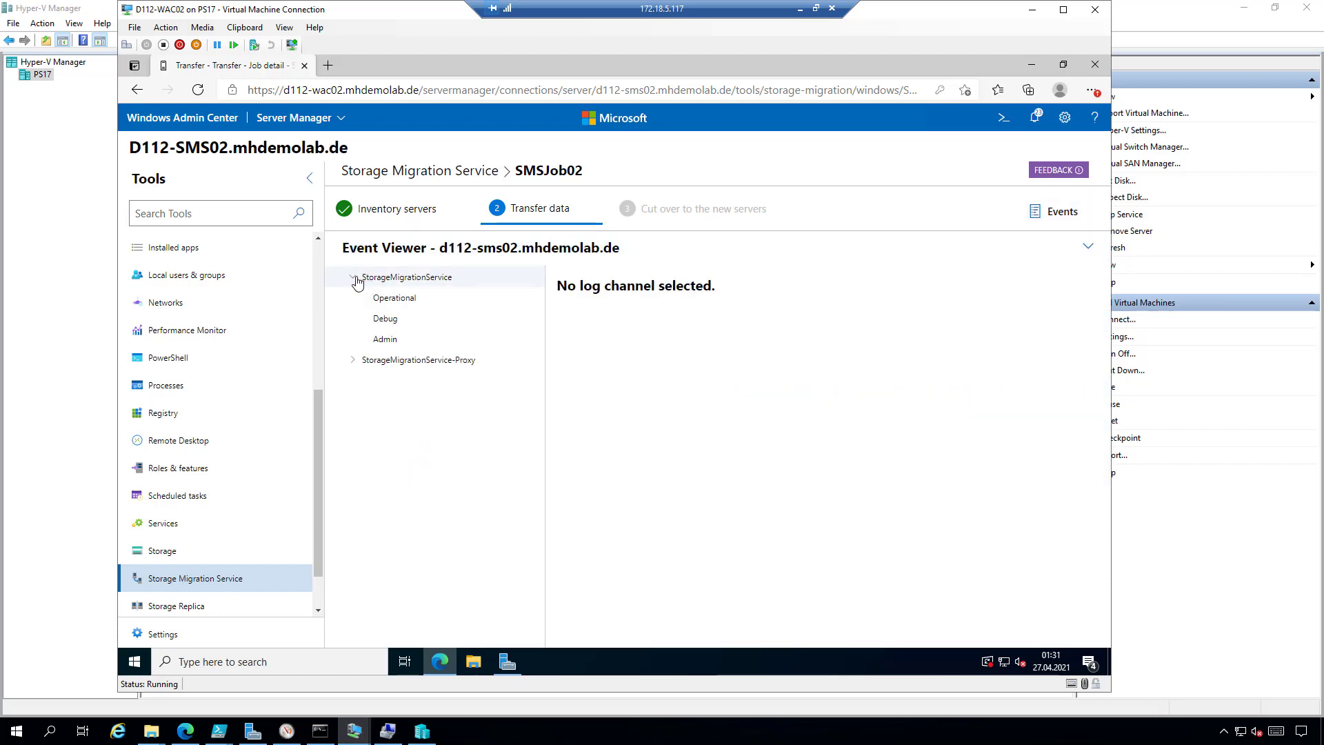
{"action": "left_click", "coordinate": [403, 303]}
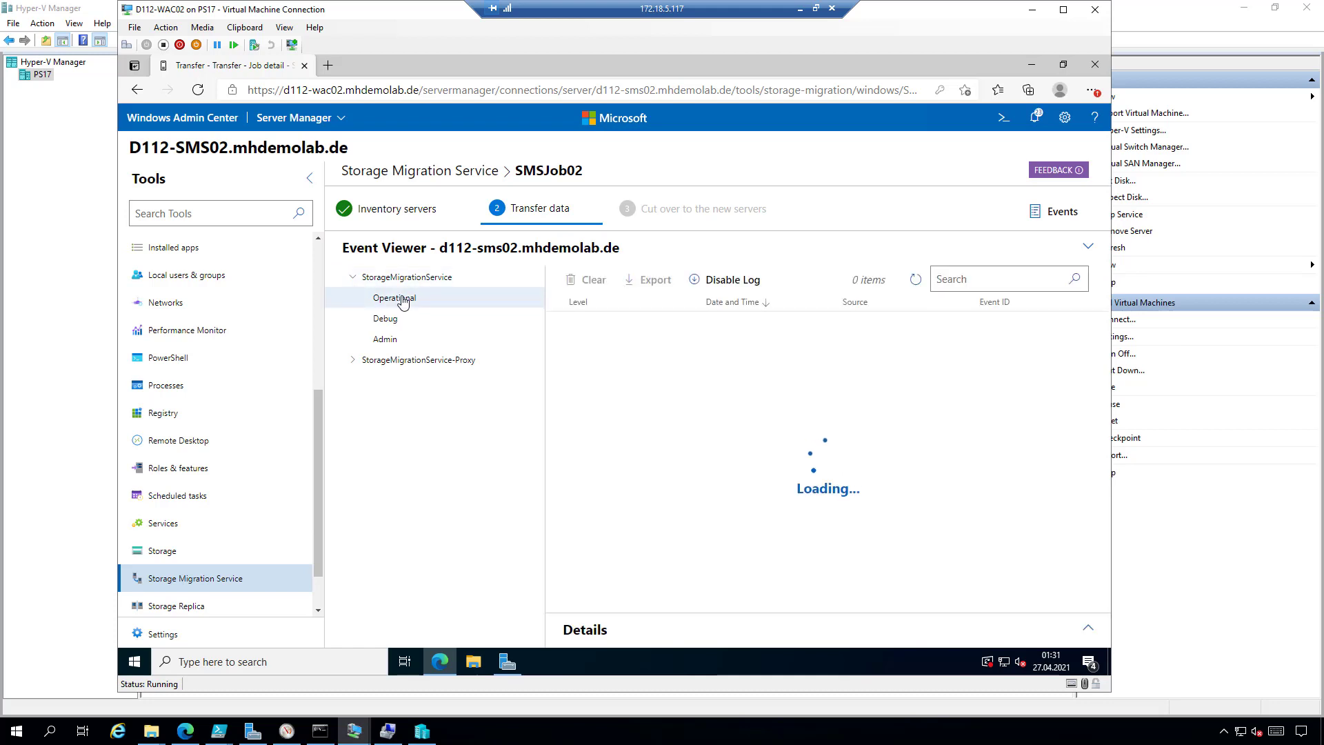
{"action": "left_click", "coordinate": [378, 321]}
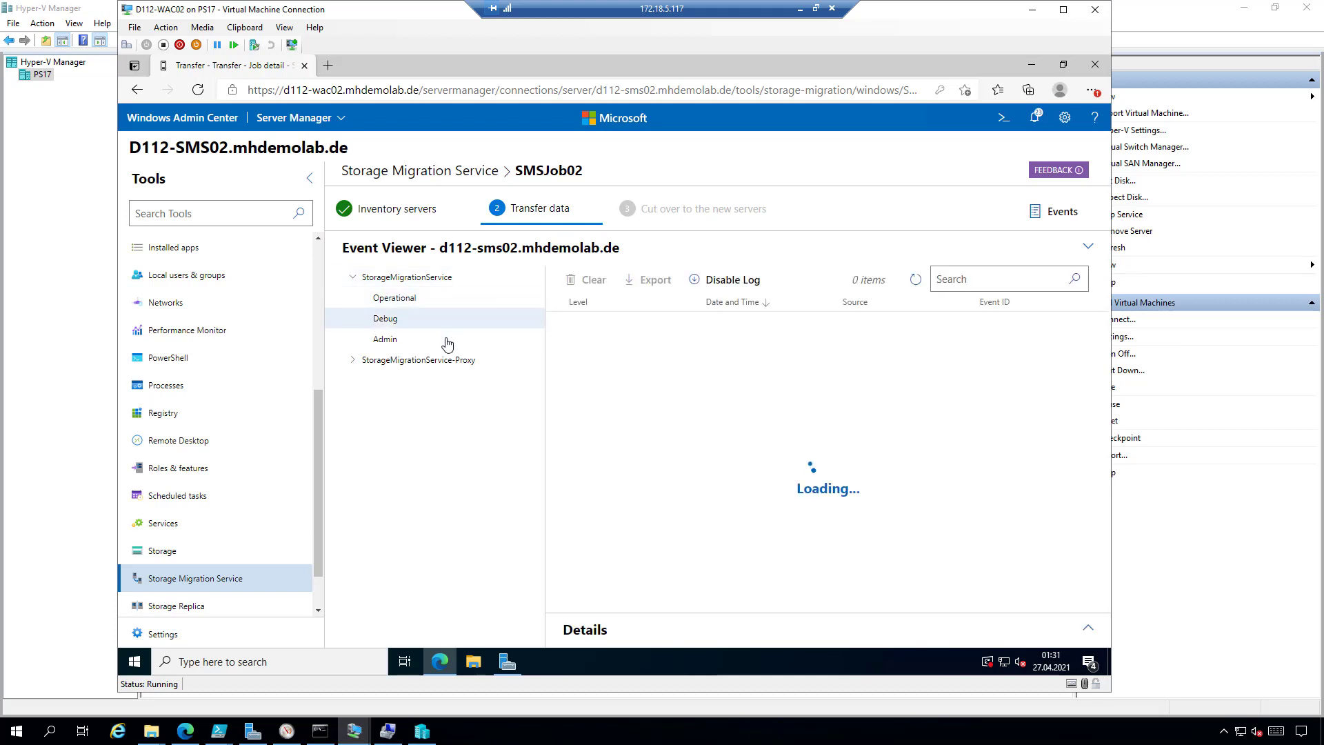
{"action": "left_click", "coordinate": [396, 341]}
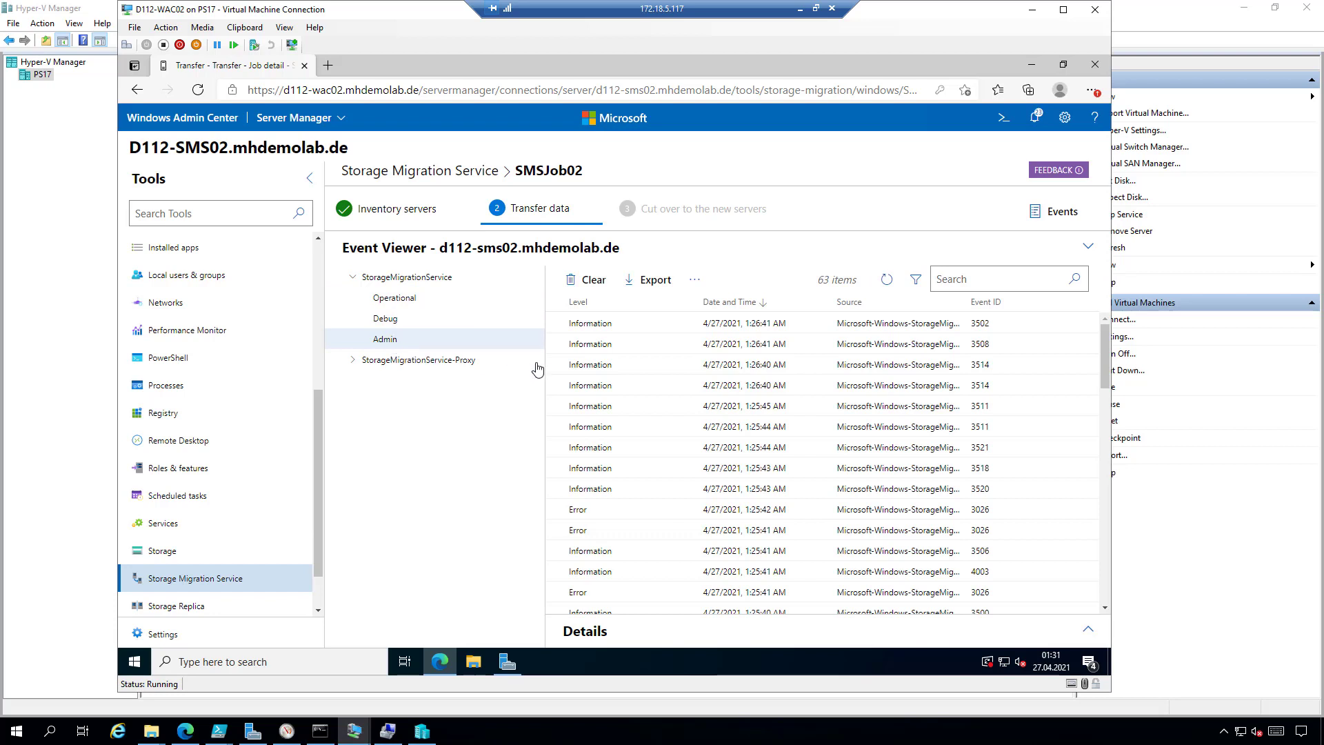
- Examine the description and details of the topmost error event 3026 in the Admin log
{"action": "left_click", "coordinate": [683, 519]}
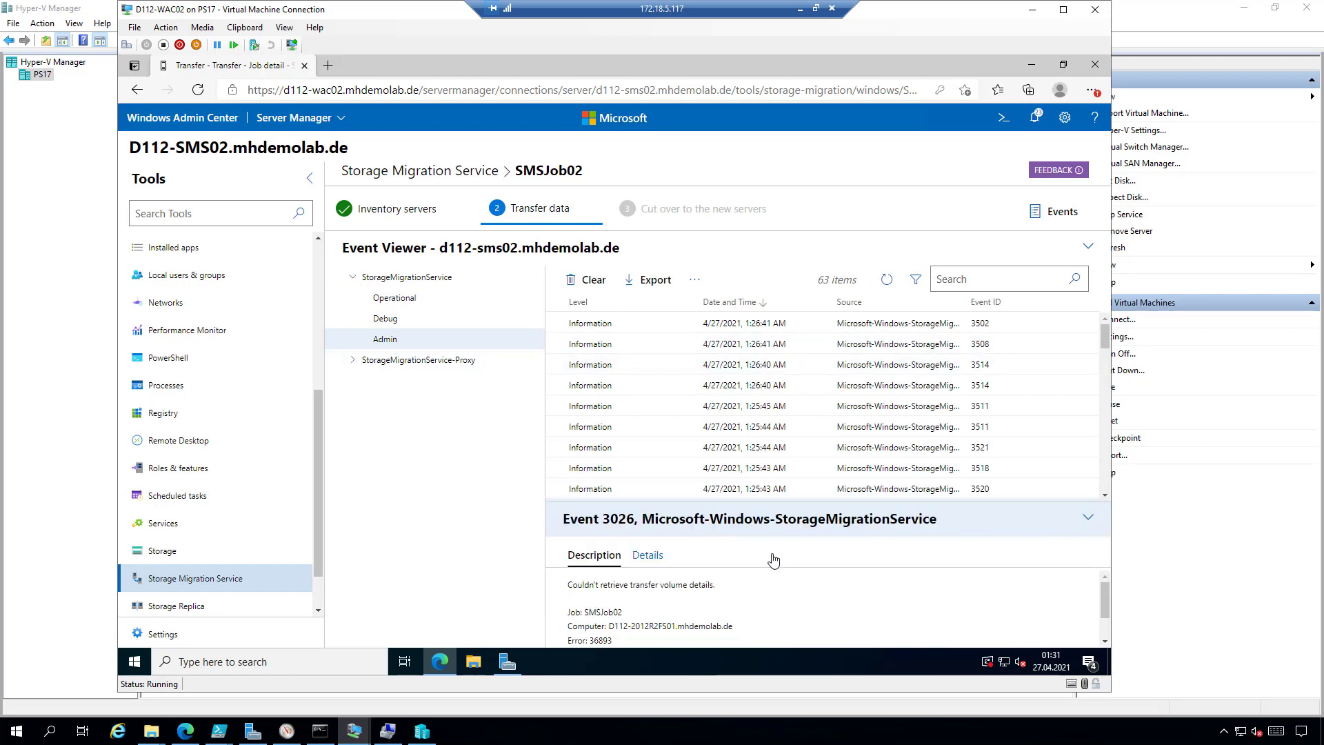
{"action": "left_click", "coordinate": [652, 558]}
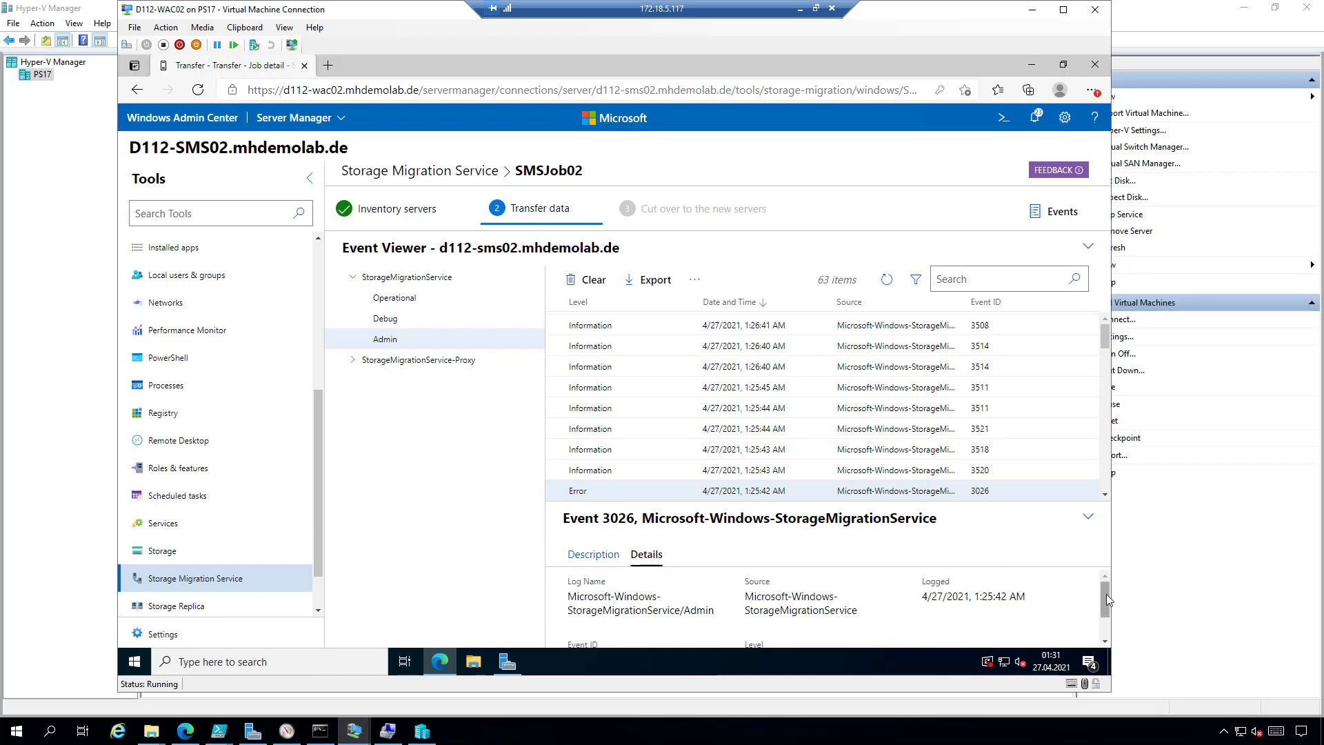
{"action": "left_click_drag", "start_coordinate": [1108, 606], "coordinate": [1117, 571]}
- Look through the Debug logs of StorageMigrationService-Proxy and StorageMigrationService
{"action": "left_click", "coordinate": [352, 361]}
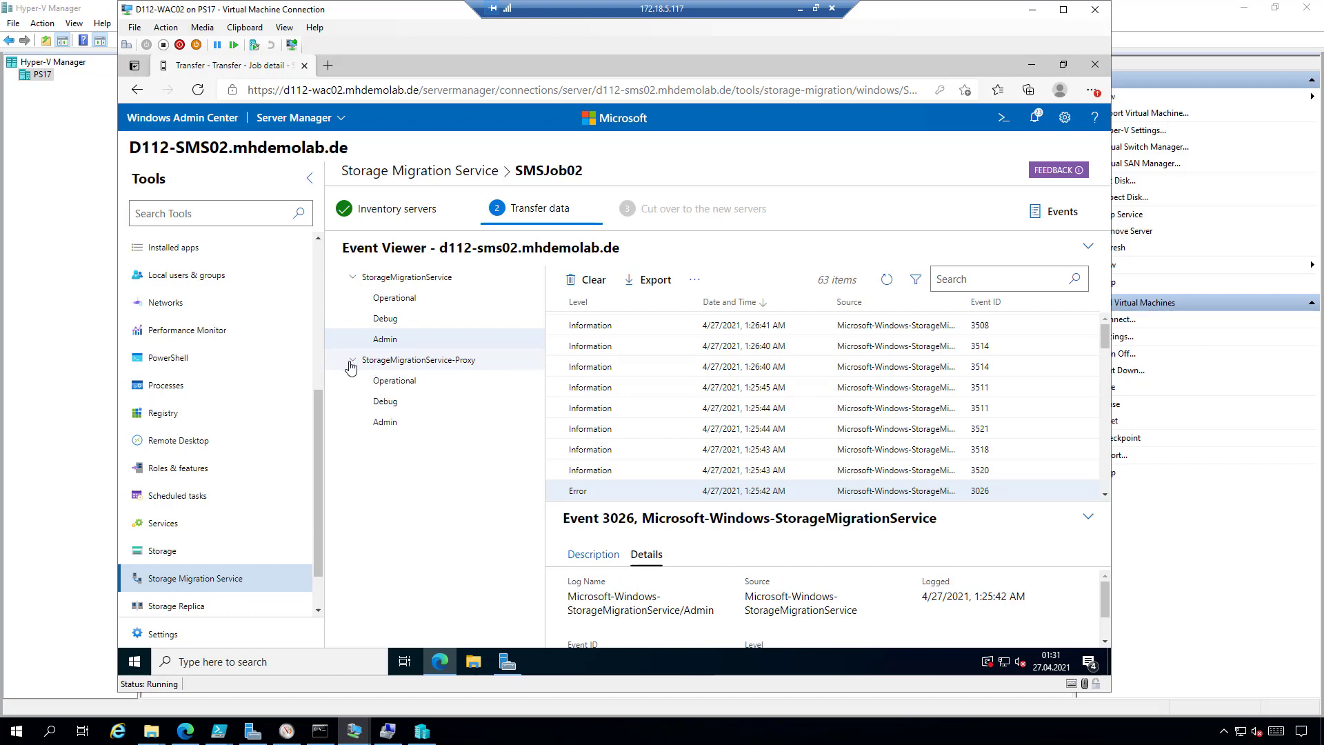
{"action": "left_click", "coordinate": [396, 404]}
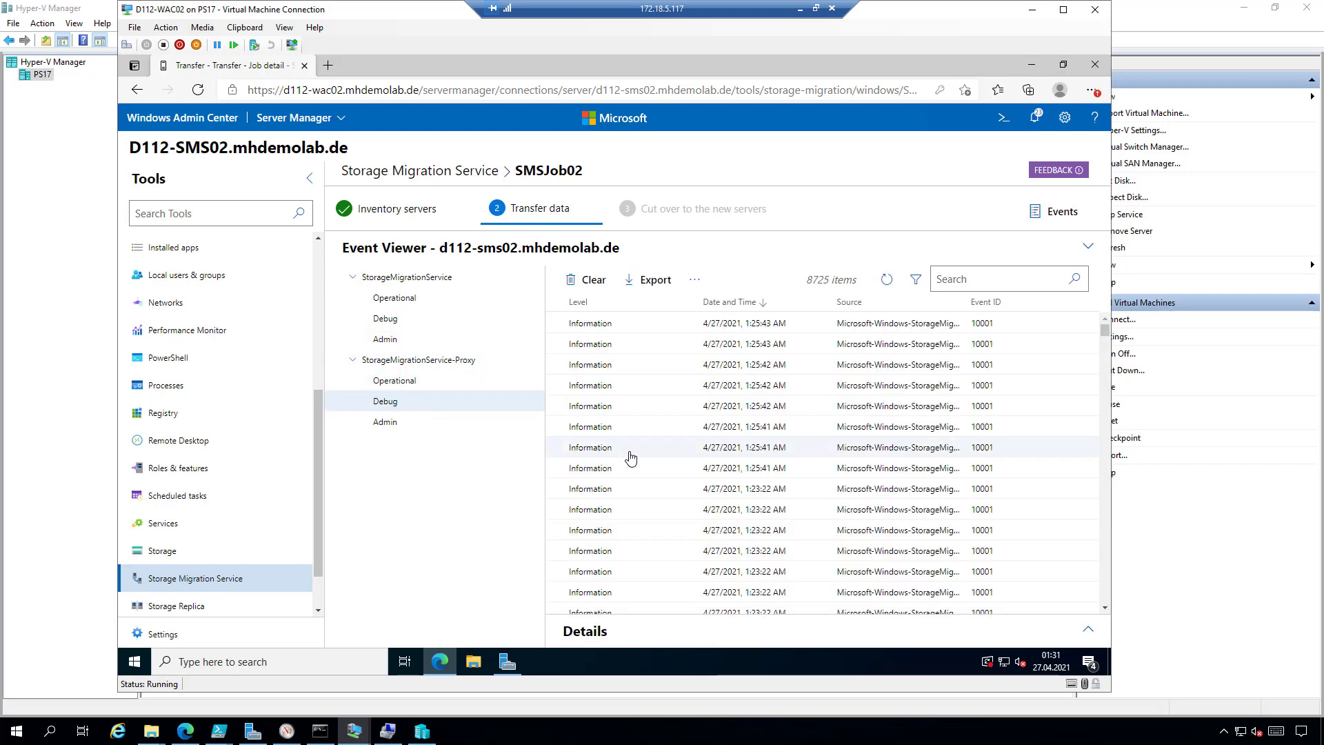
{"action": "scroll", "coordinate": [630, 457], "scroll_direction": "down", "scroll_amount": 1}
{"action": "scroll", "coordinate": [630, 457], "scroll_direction": "down", "scroll_amount": 10}
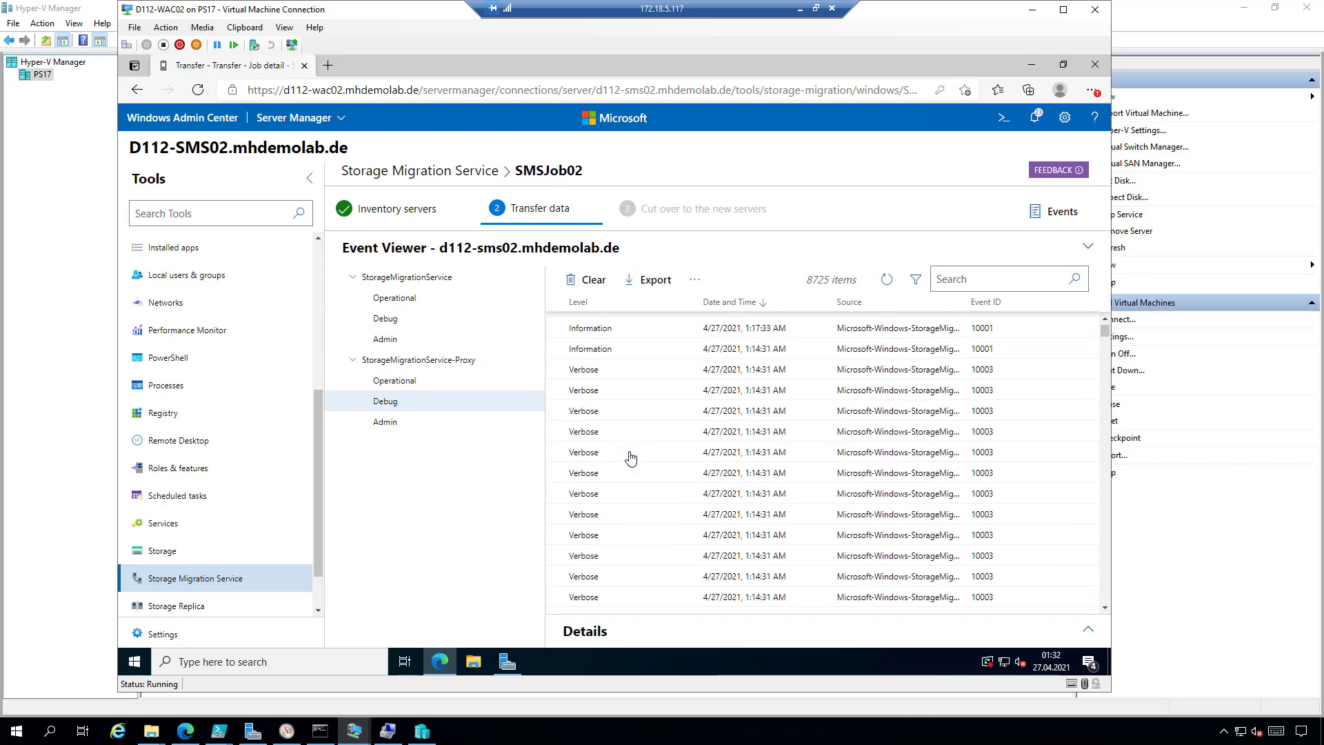
{"action": "left_click", "coordinate": [387, 320]}
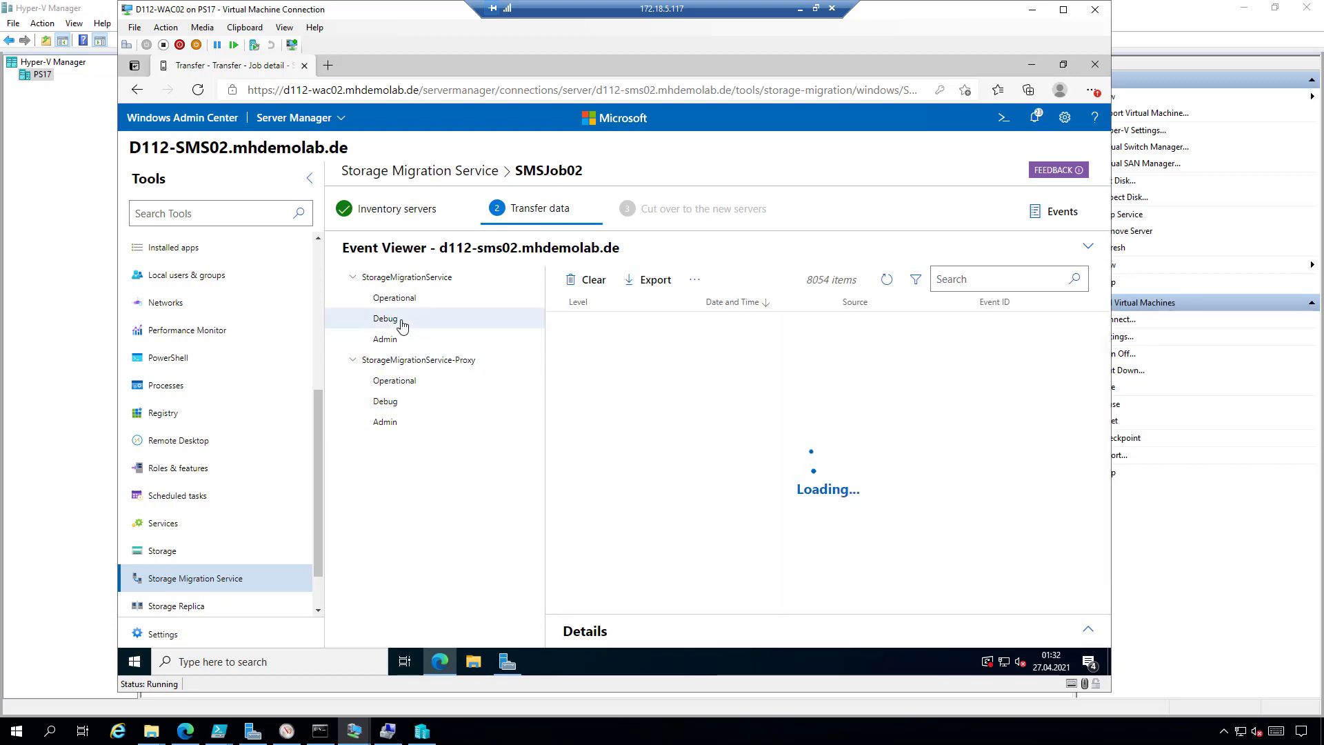
{"action": "scroll", "coordinate": [680, 464], "scroll_direction": "down", "scroll_amount": 3}
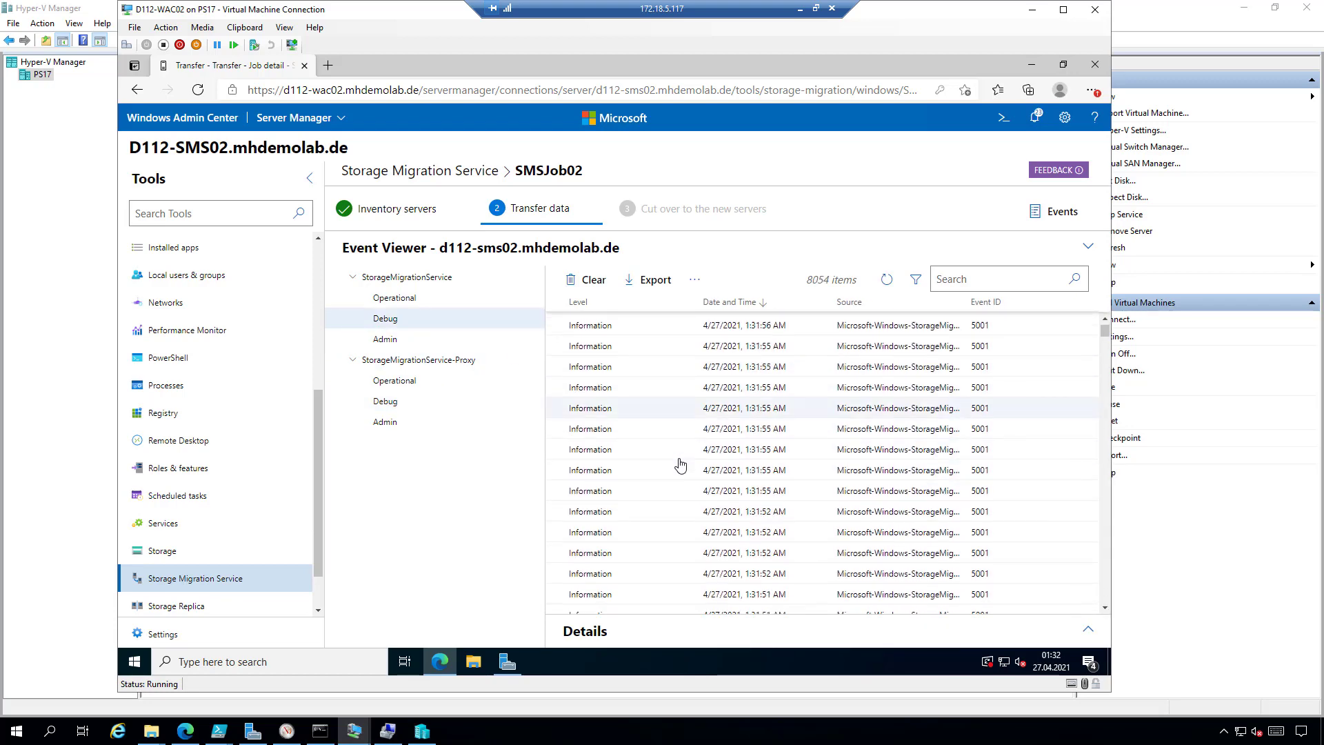
- Return to the StorageMigrationService Admin log and check its first two error events 3026
{"action": "left_click", "coordinate": [385, 339]}
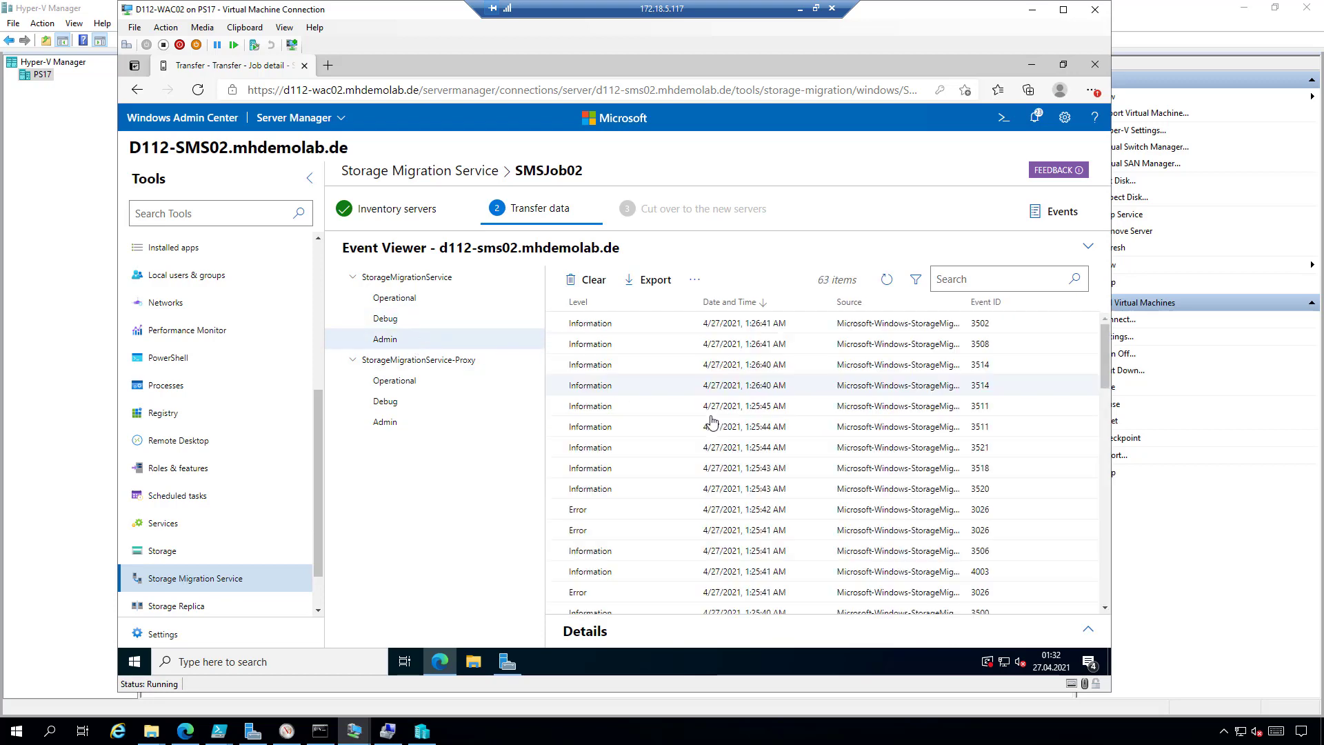
{"action": "left_click", "coordinate": [652, 511]}
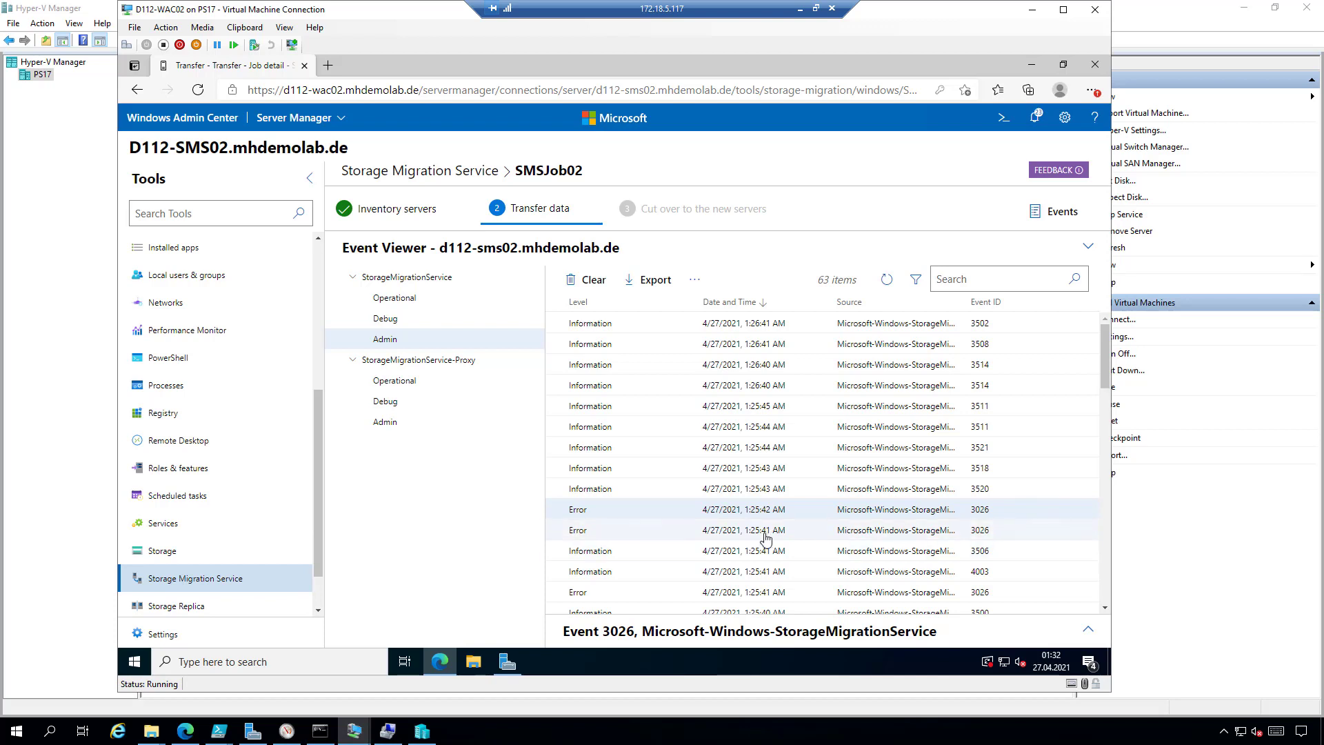
{"action": "left_click", "coordinate": [765, 533]}
- Close the event viewer, return to the Start the transfer stage and select the D112-2012R2FS01 transfer
{"action": "left_click", "coordinate": [544, 211]}
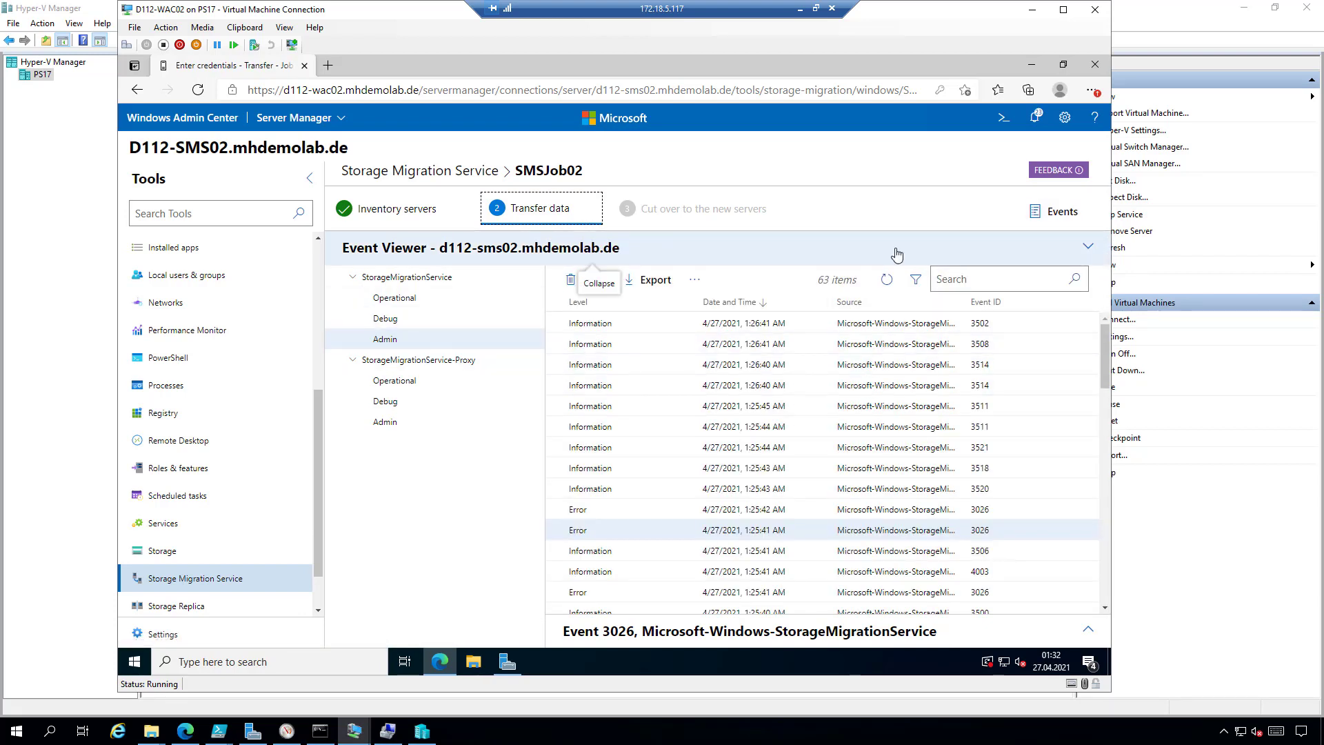
{"action": "left_click", "coordinate": [1096, 245]}
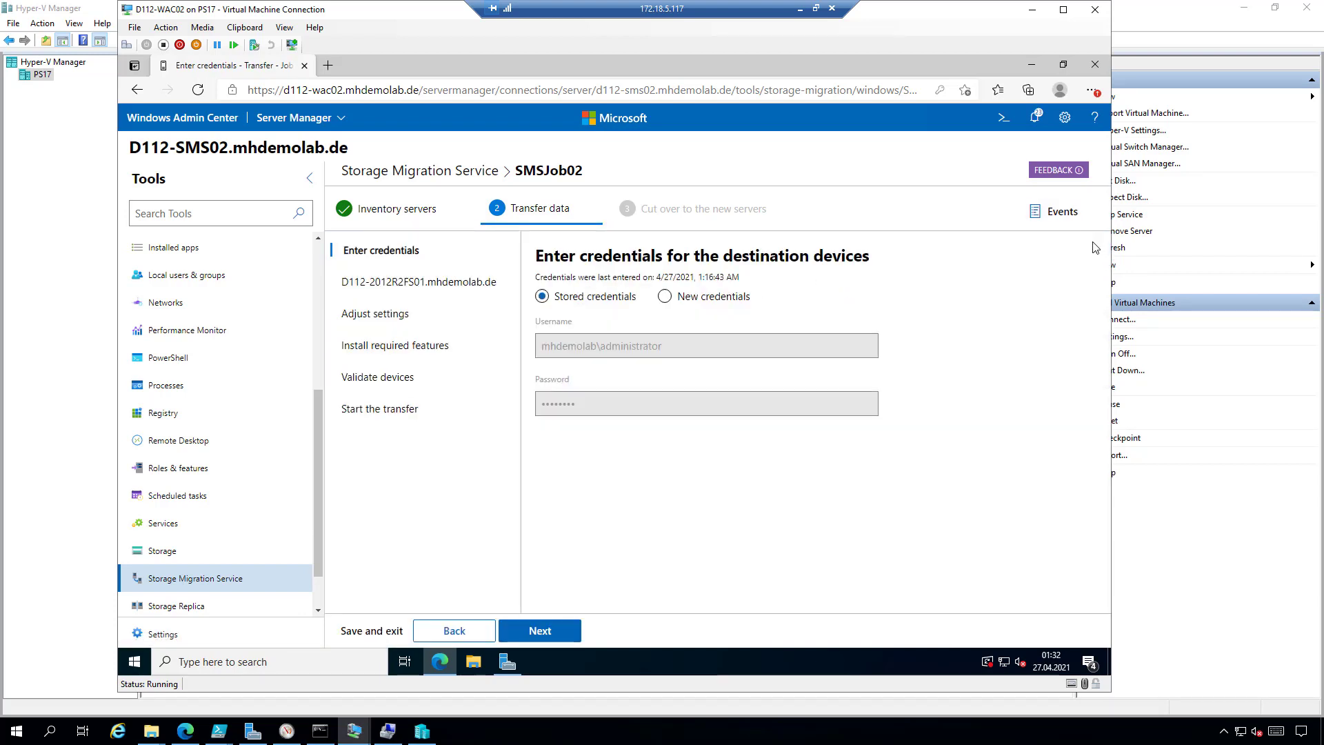
{"action": "left_click", "coordinate": [371, 411]}
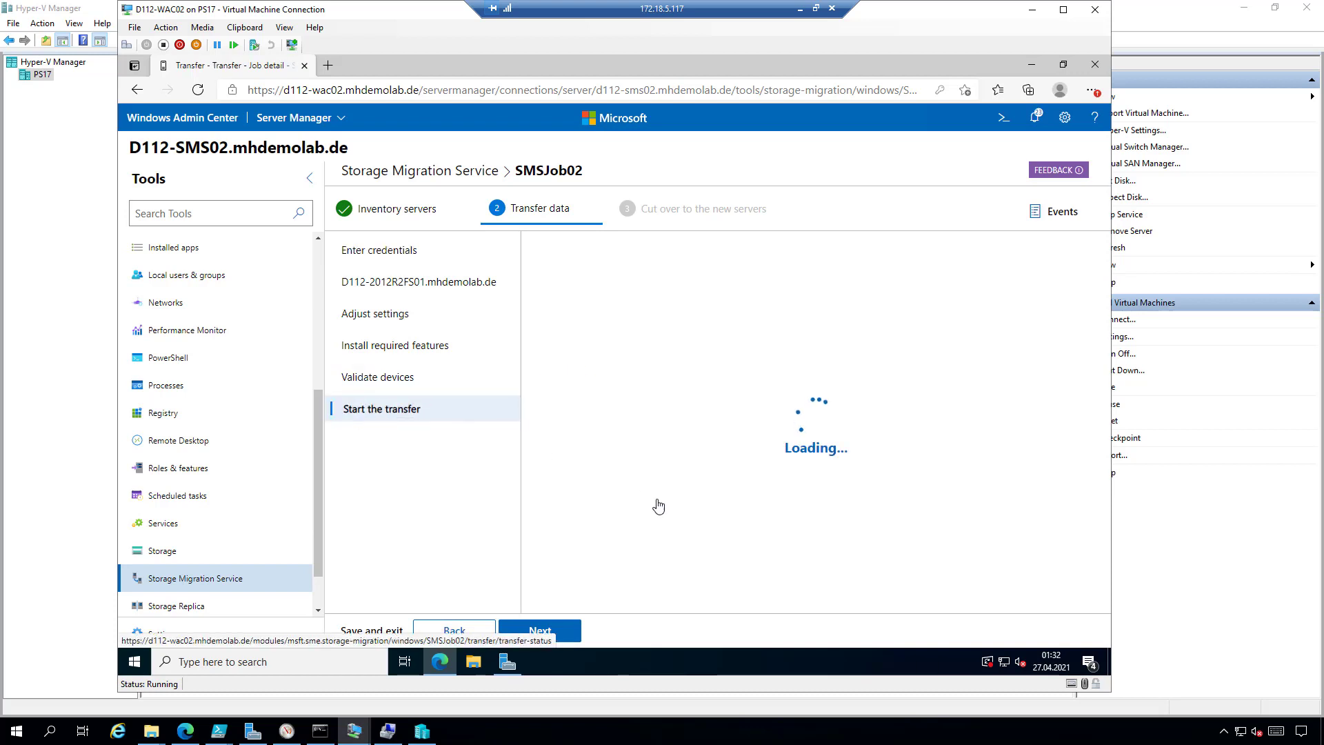
{"action": "left_click", "coordinate": [828, 322]}
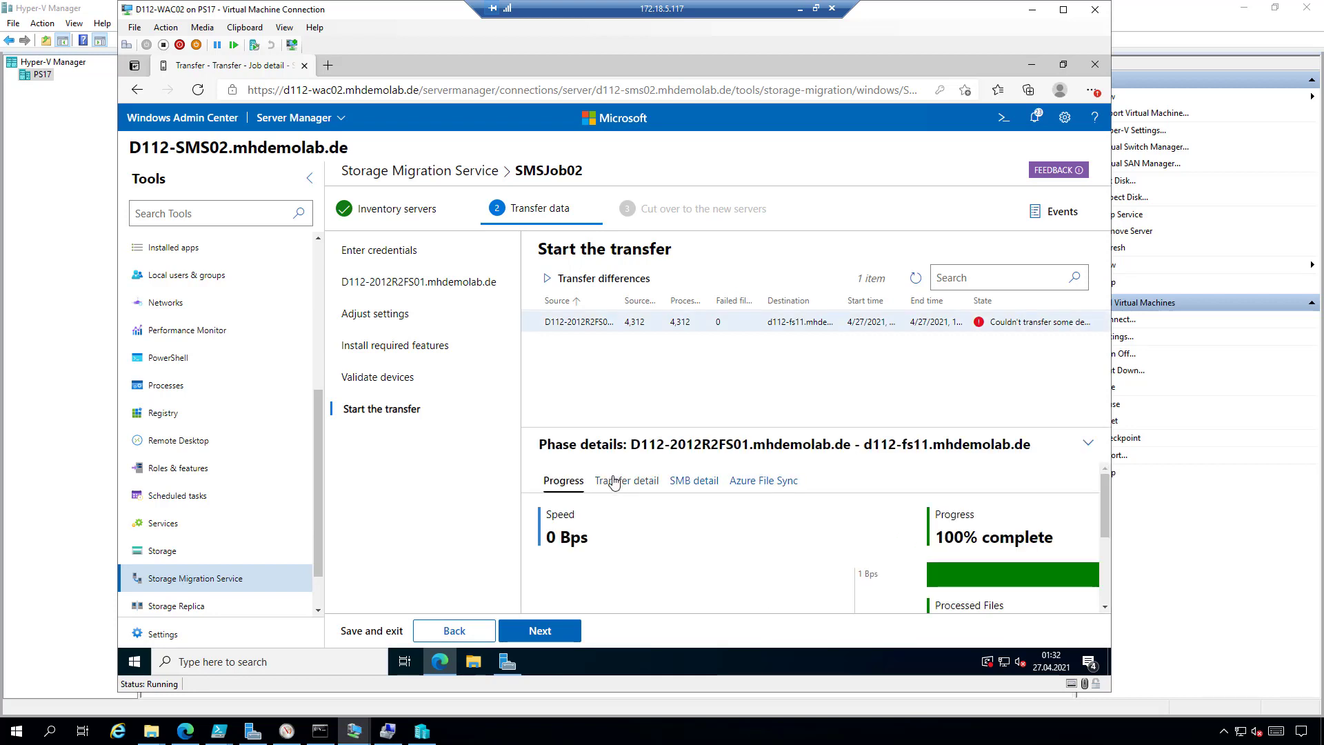
- Show the transfer detail for D112-2012R2FS01 and try to download the error-only log
{"action": "left_click", "coordinate": [613, 481]}
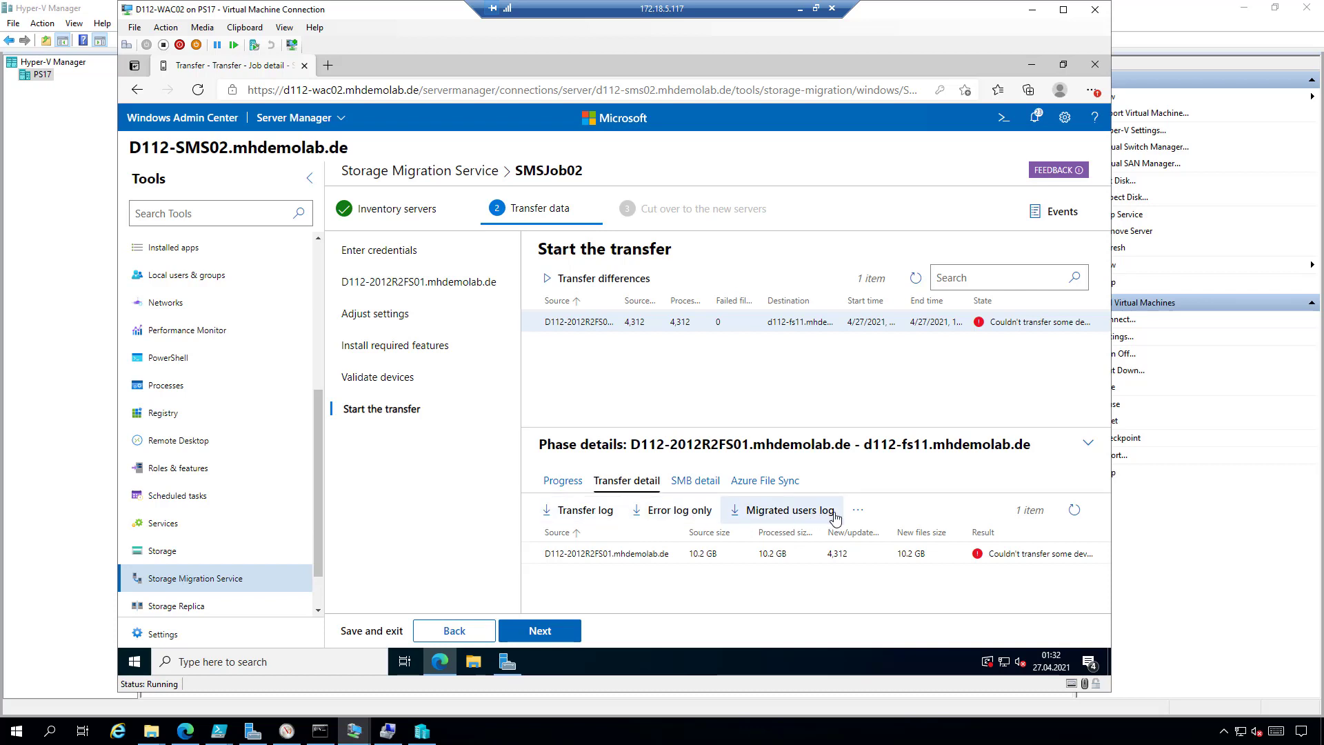
{"action": "left_click", "coordinate": [859, 511]}
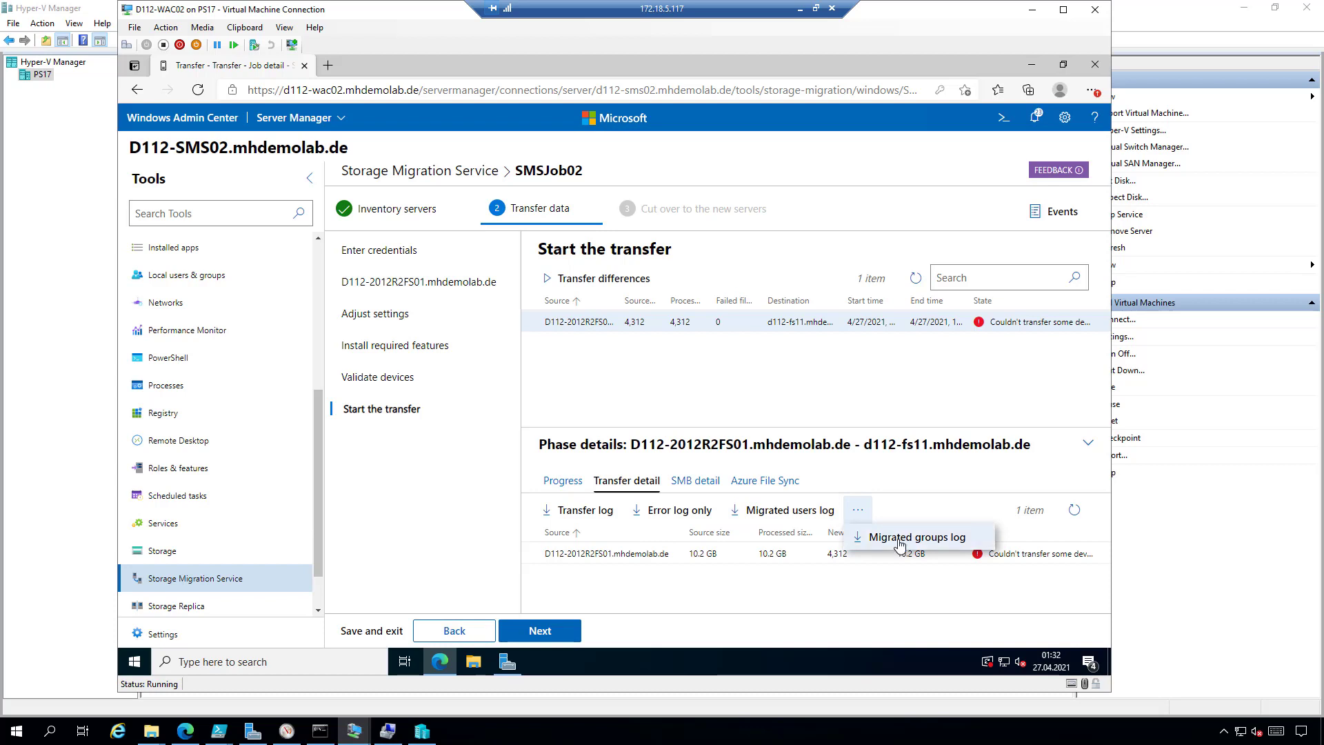
{"action": "left_click", "coordinate": [682, 513]}
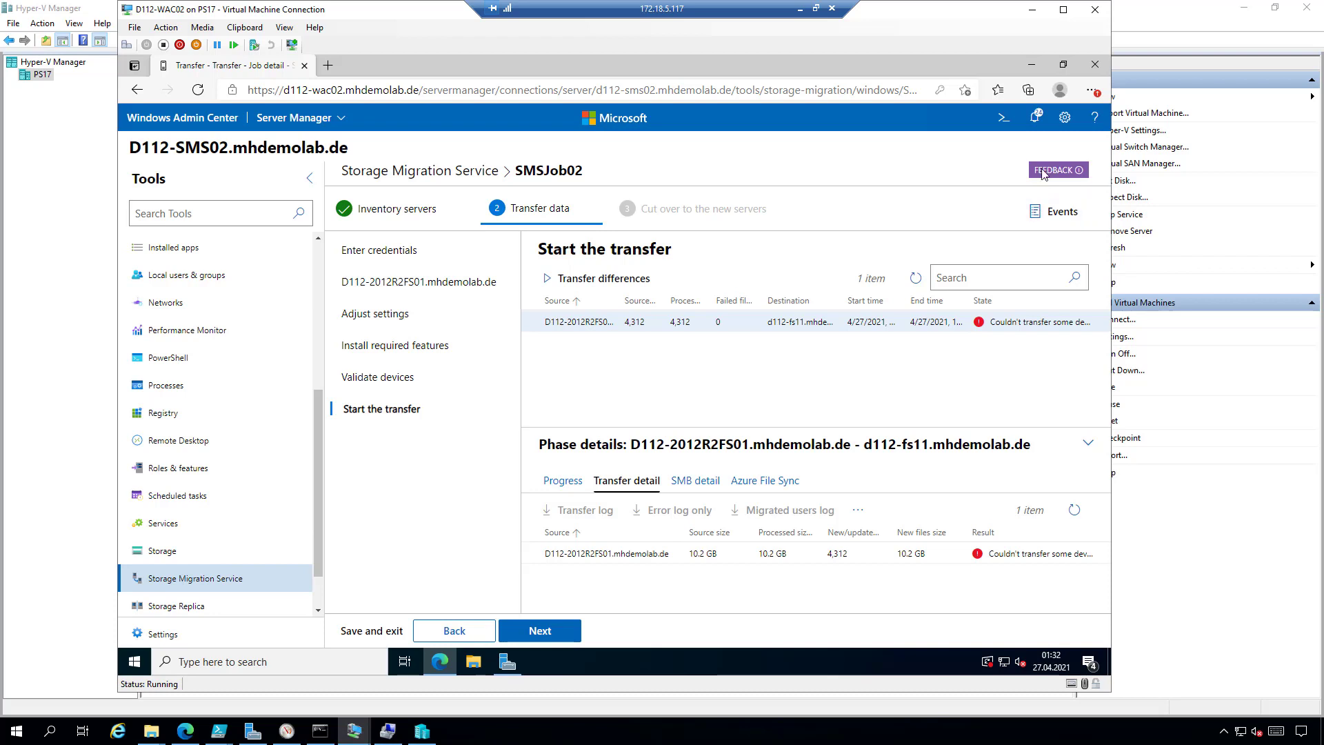
- Read the details of the newest notification about the log file download and close the notifications
{"action": "left_click", "coordinate": [1037, 121]}
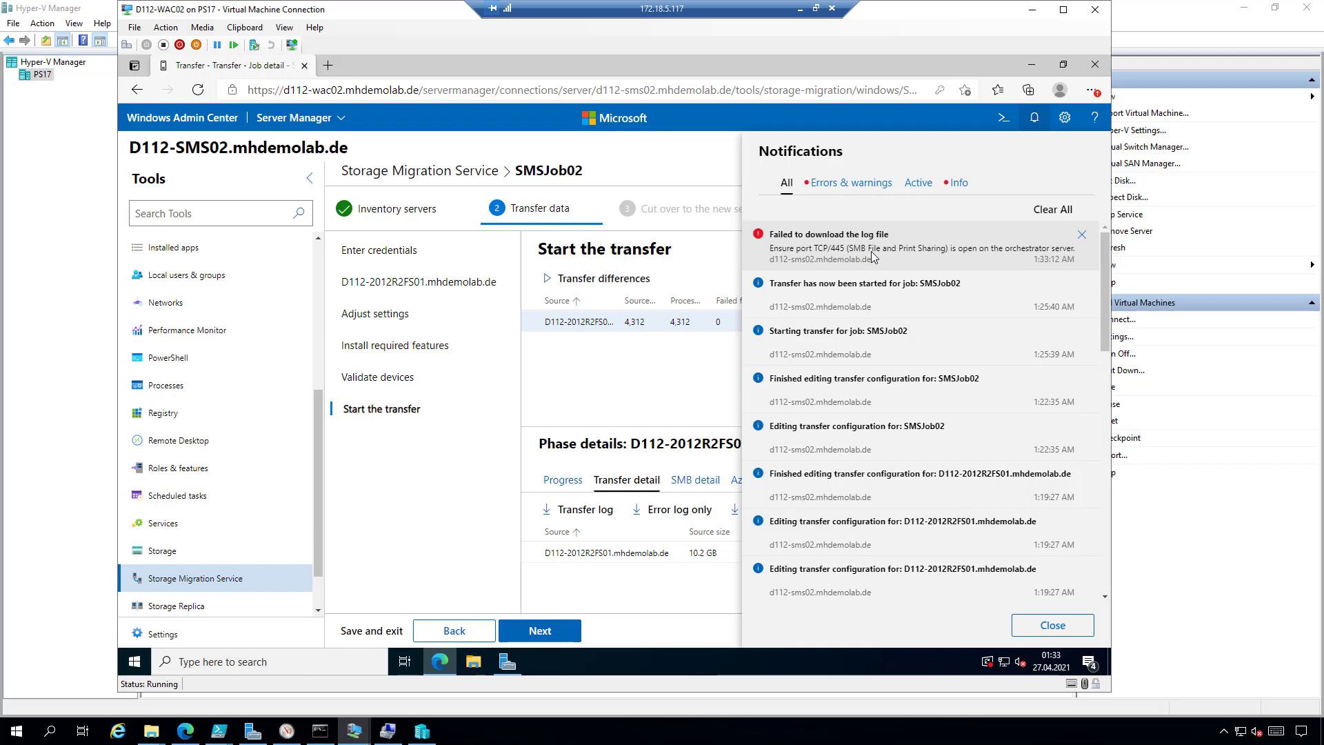
{"action": "left_click", "coordinate": [872, 257]}
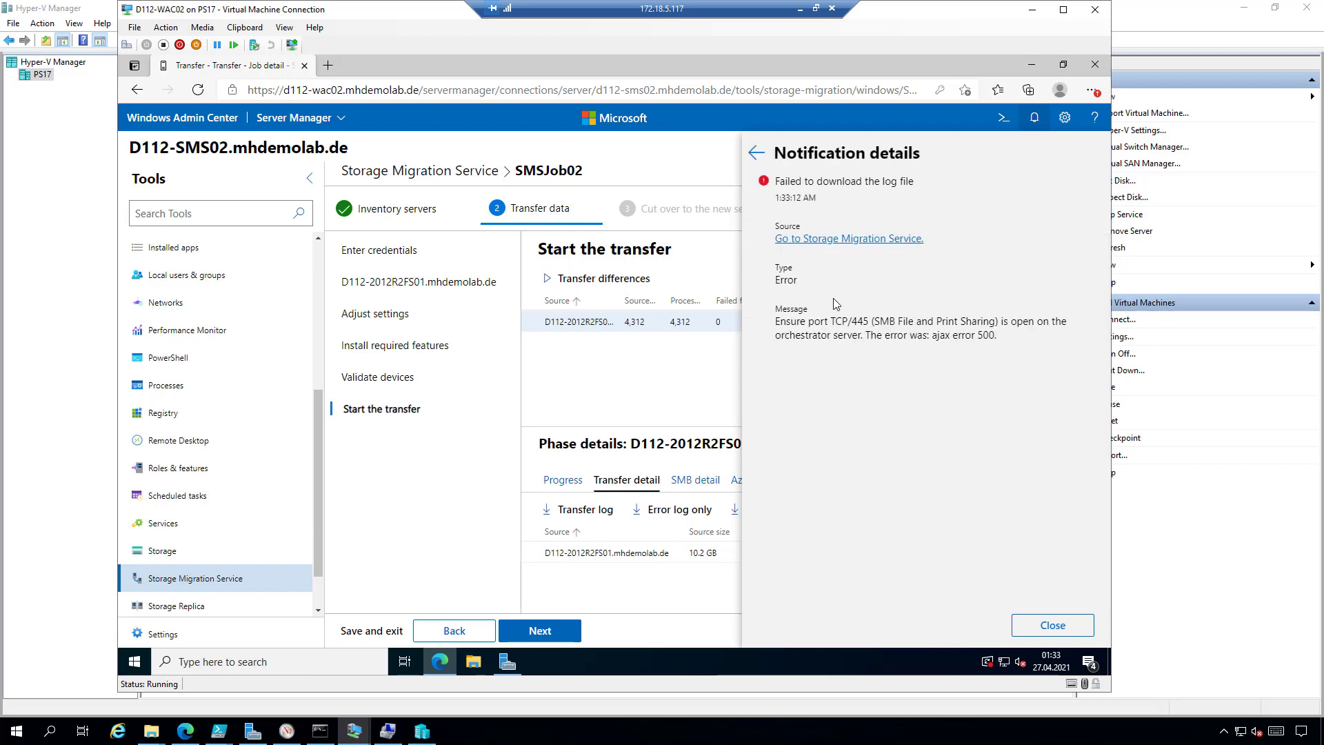
{"action": "left_click", "coordinate": [636, 374]}
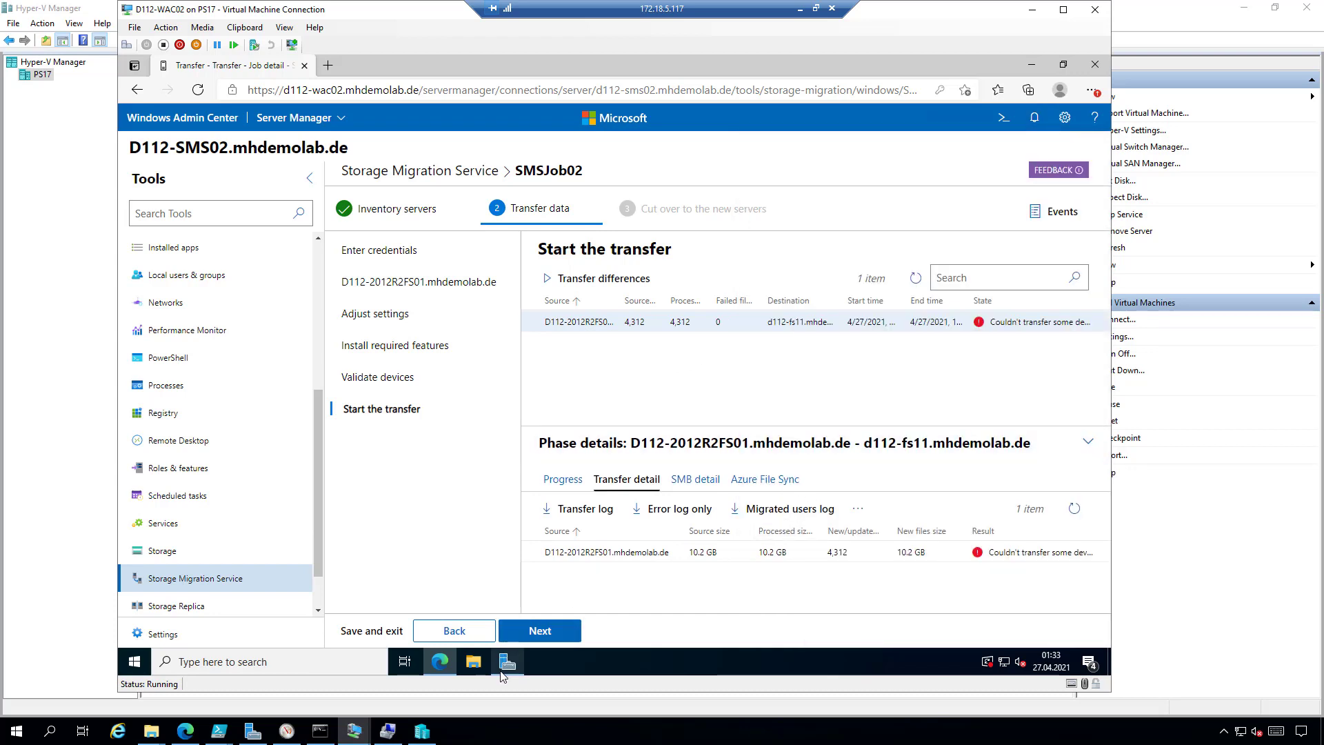
- Switch to the D112-SMS02 virtual machine and sign in as administrator with the account password
{"action": "mouse_move", "coordinate": [503, 676]}
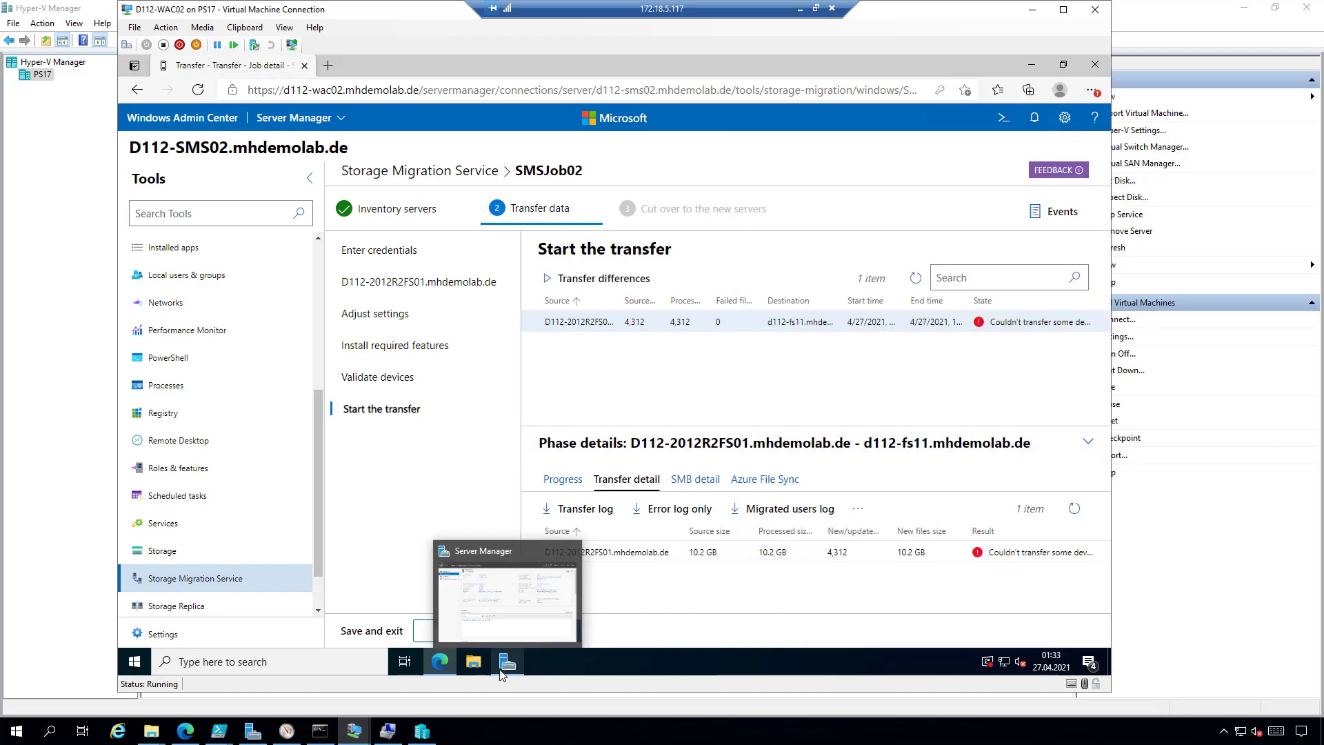
{"action": "left_click", "coordinate": [348, 729]}
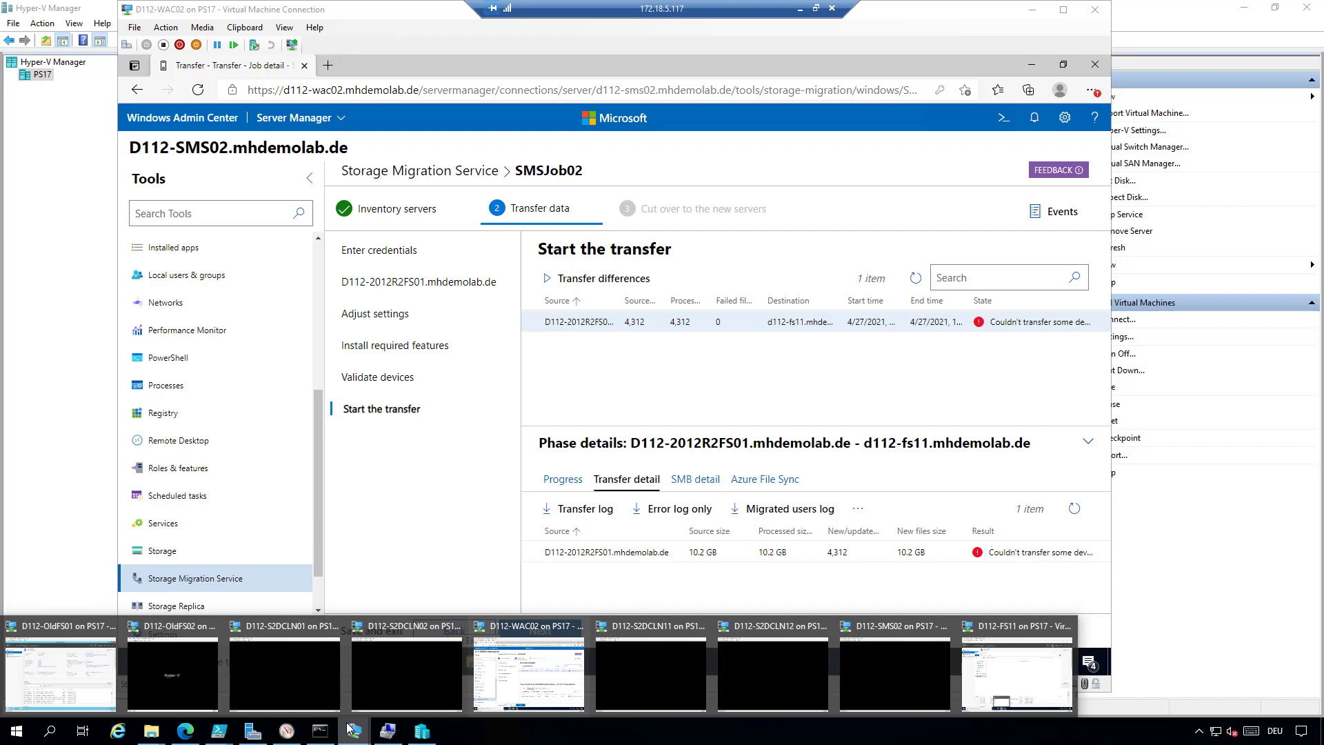
{"action": "left_click", "coordinate": [895, 669]}
{"action": "left_click", "coordinate": [126, 44]}
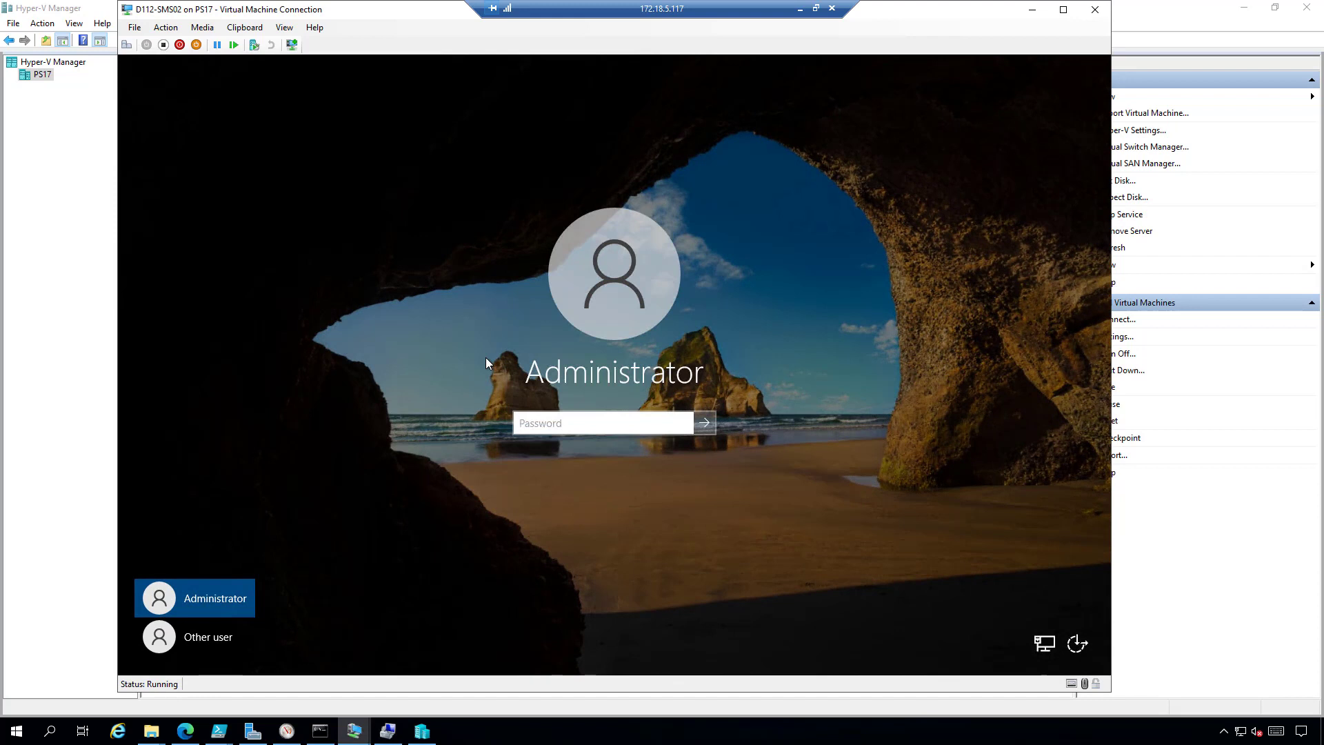
{"action": "type", "text": "*******"}
{"action": "key", "text": "Return"}
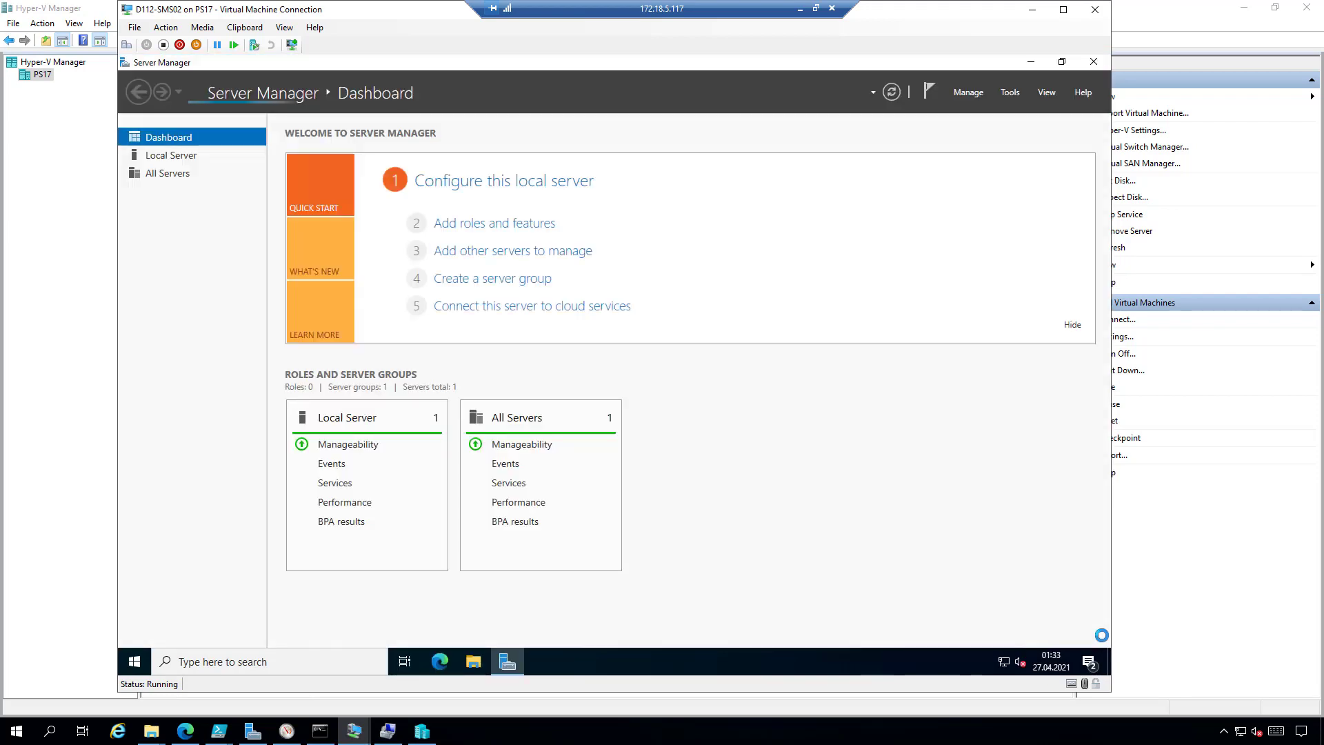
- Open the list of apps allowed through Windows Defender Firewall from the local server's firewall properties
{"action": "left_click", "coordinate": [530, 181]}
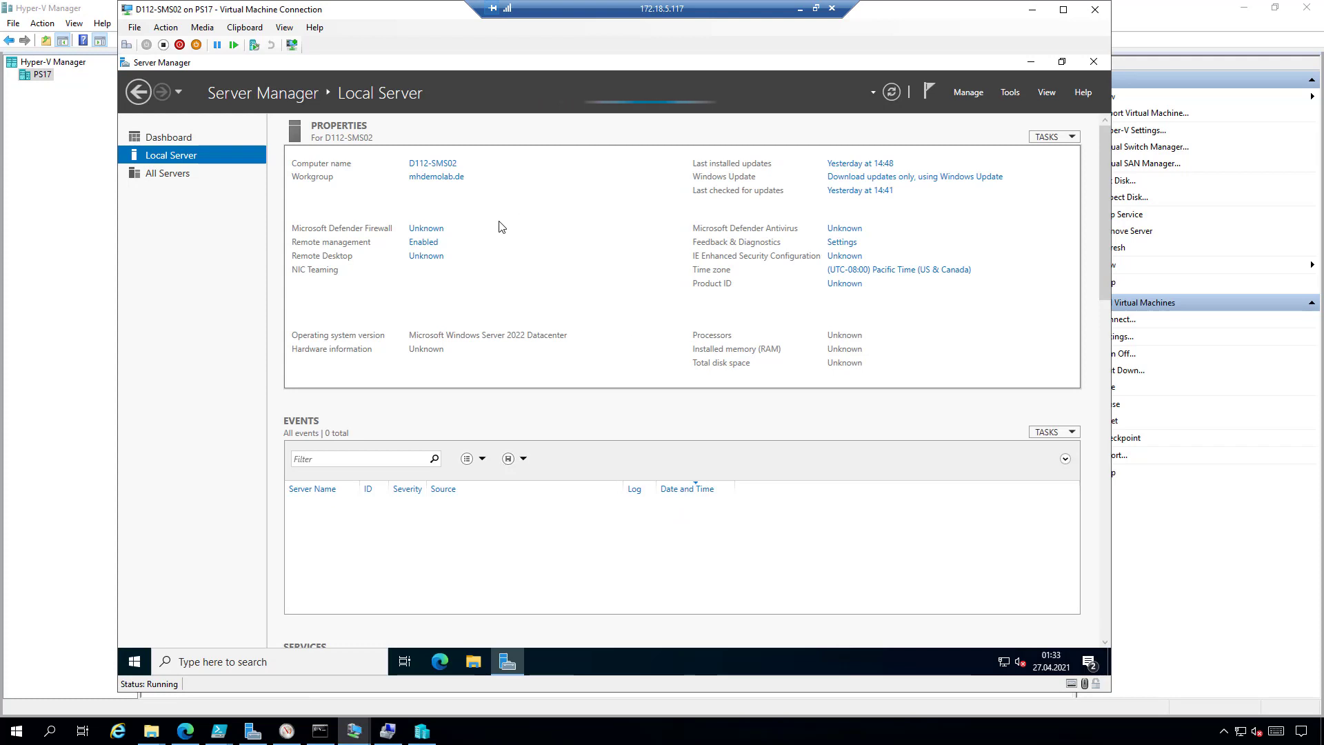
{"action": "left_click", "coordinate": [436, 222]}
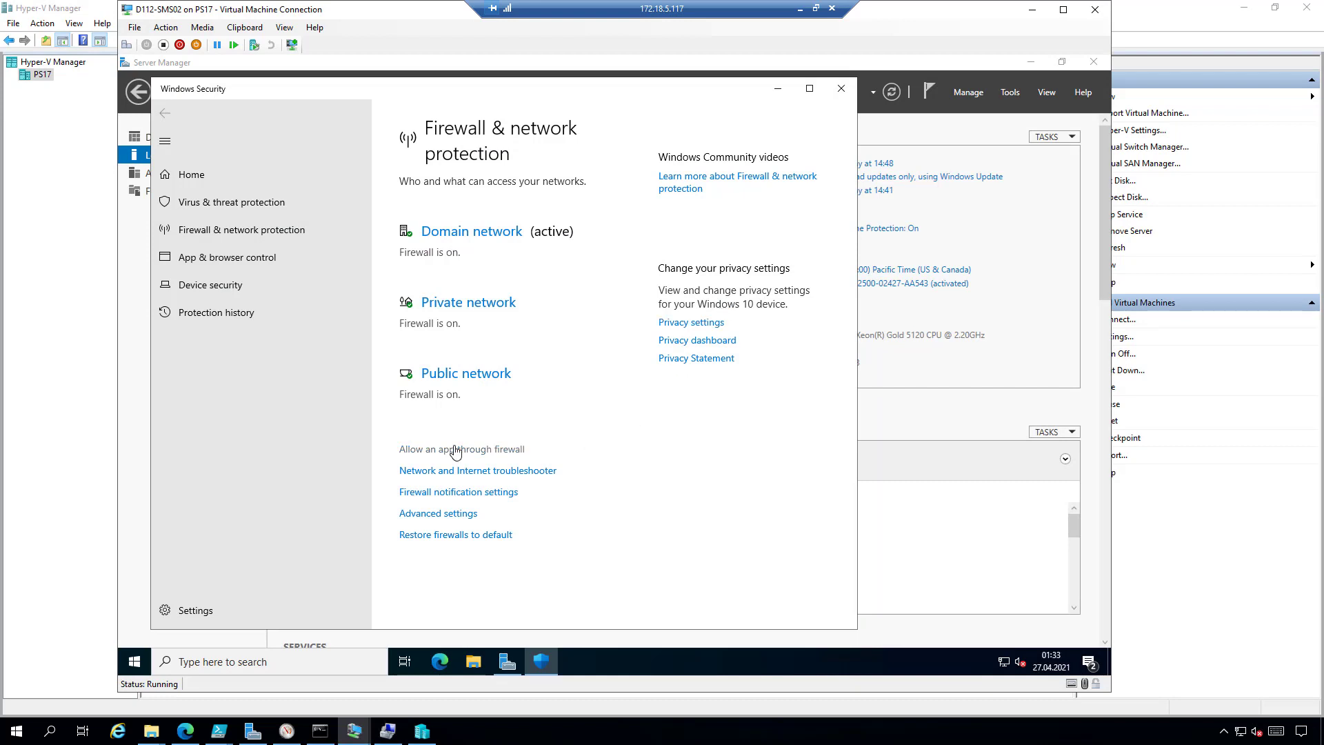
{"action": "left_click", "coordinate": [513, 449]}
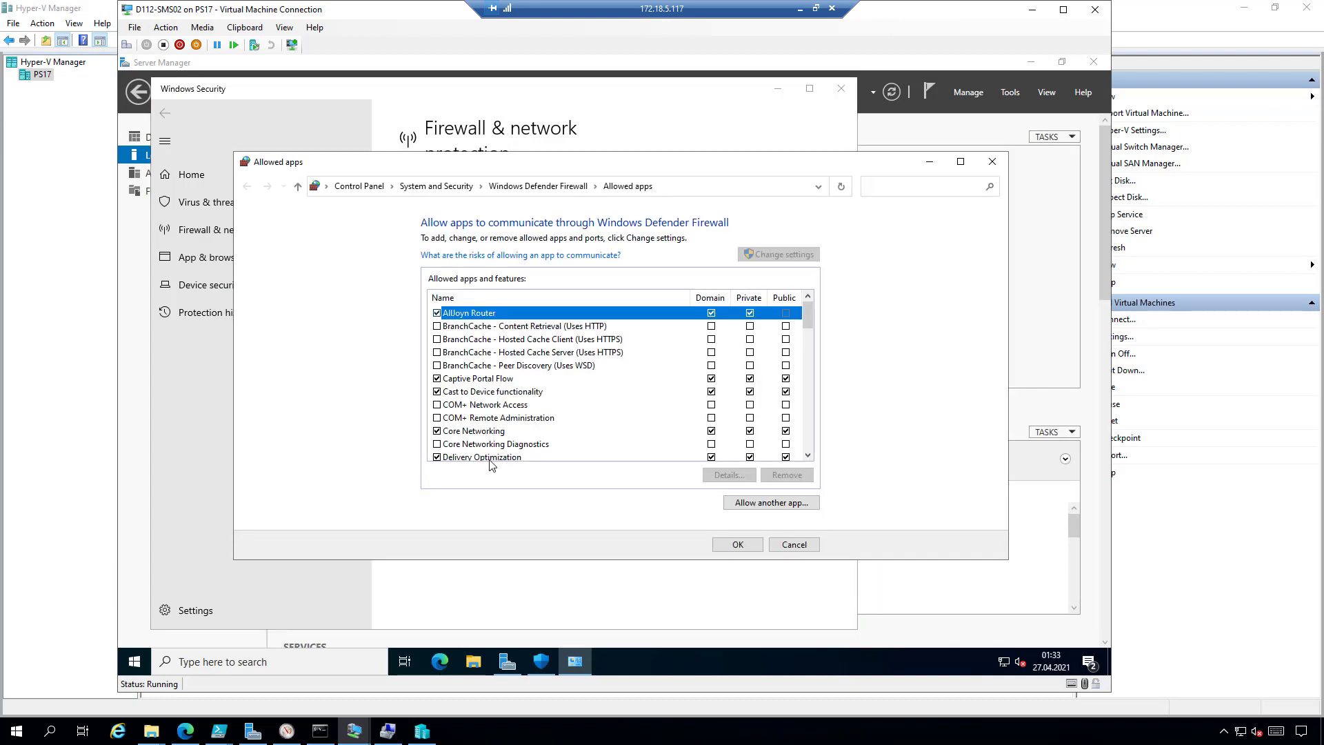
- Allow File and Printer Sharing, including over QUIC and over SMBDirect, through the firewall on Domain, Private and Public networks
{"action": "scroll", "coordinate": [558, 385], "scroll_direction": "down", "scroll_amount": 4}
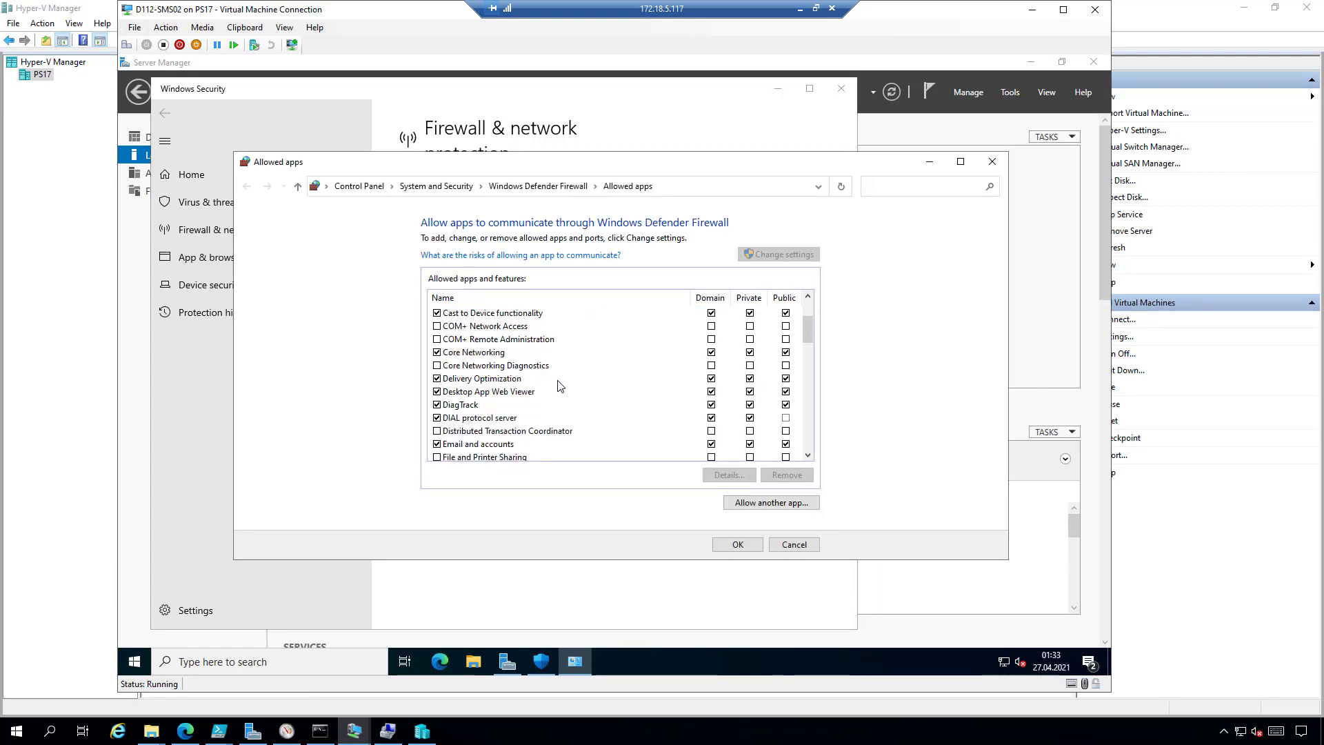
{"action": "left_click", "coordinate": [438, 380]}
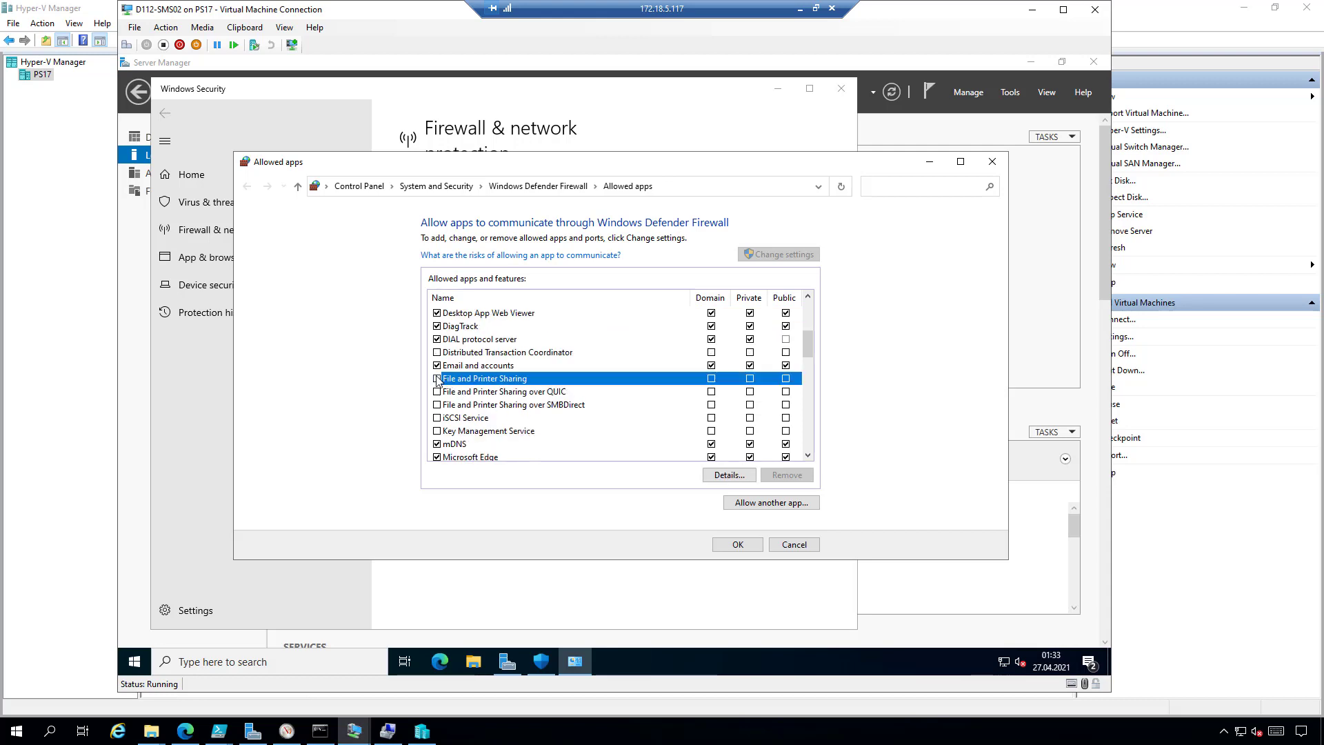
{"action": "left_click", "coordinate": [437, 391]}
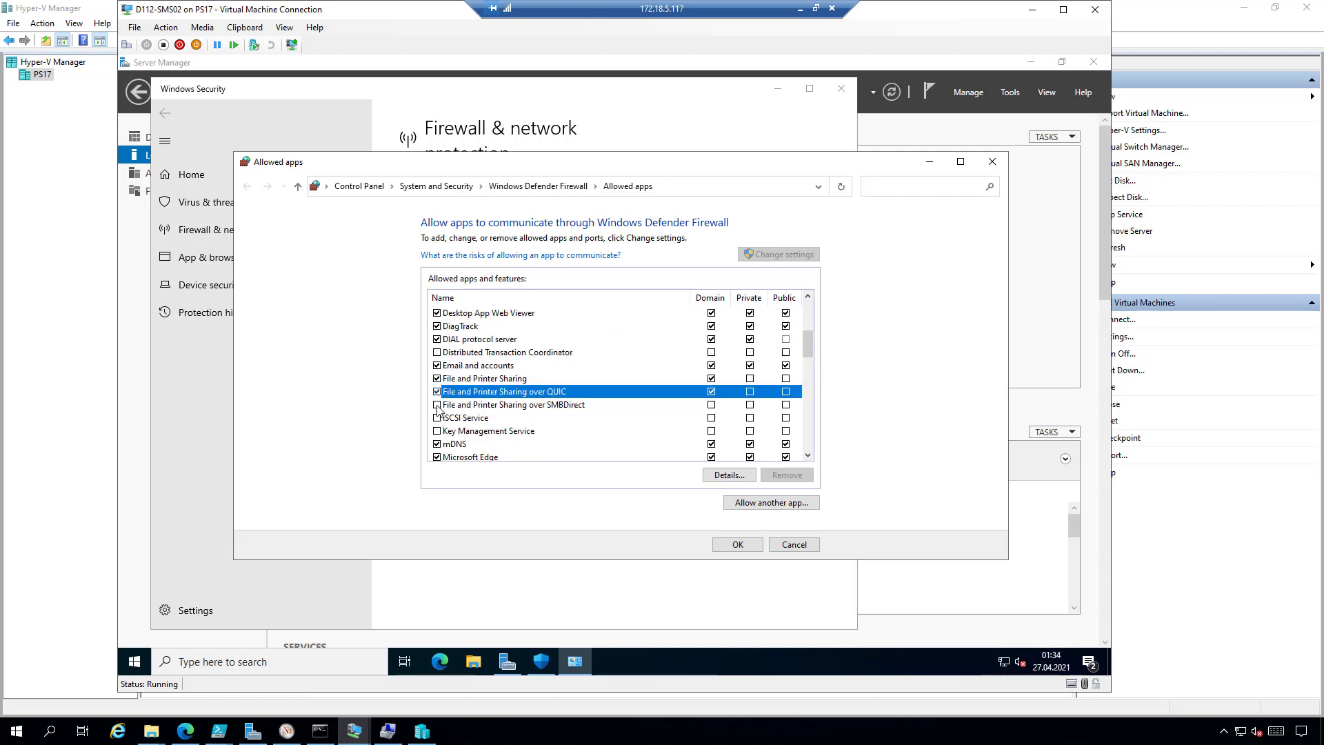
{"action": "left_click", "coordinate": [437, 404]}
{"action": "left_click", "coordinate": [750, 379]}
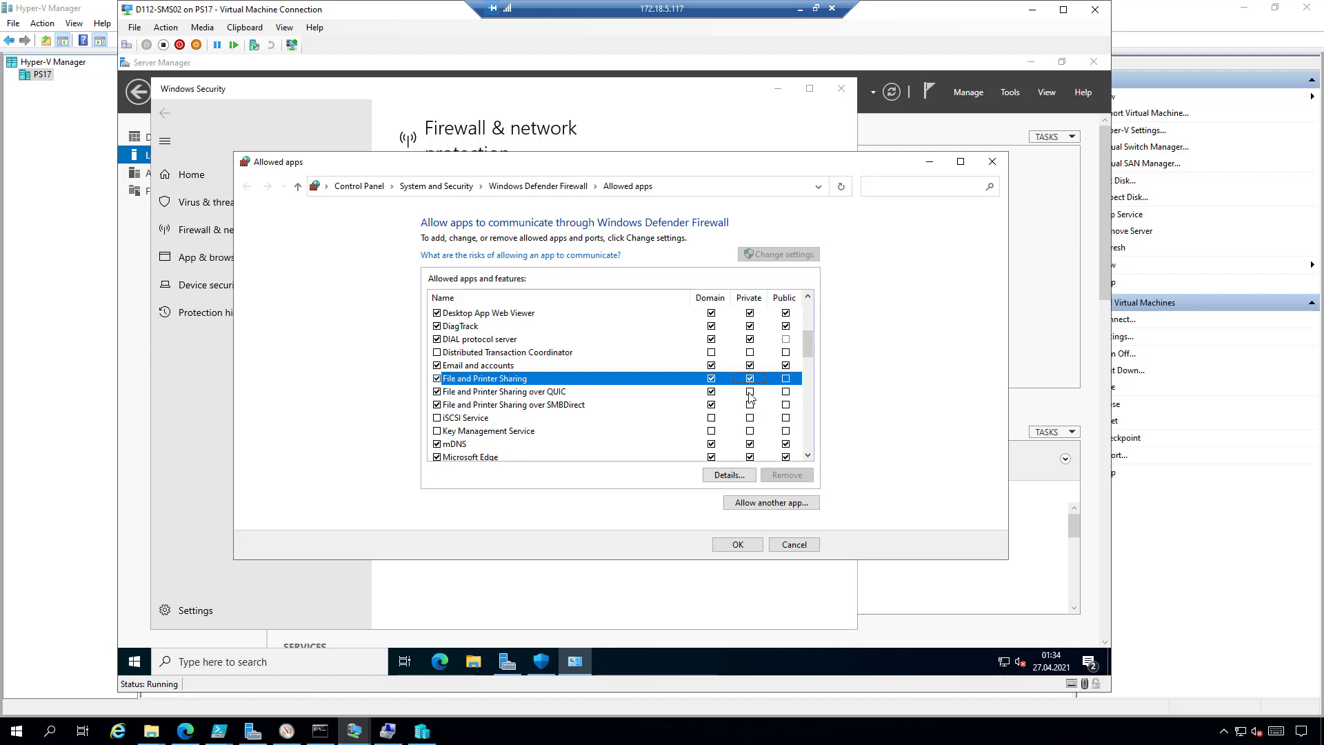
{"action": "left_click", "coordinate": [750, 392]}
{"action": "left_click", "coordinate": [750, 405]}
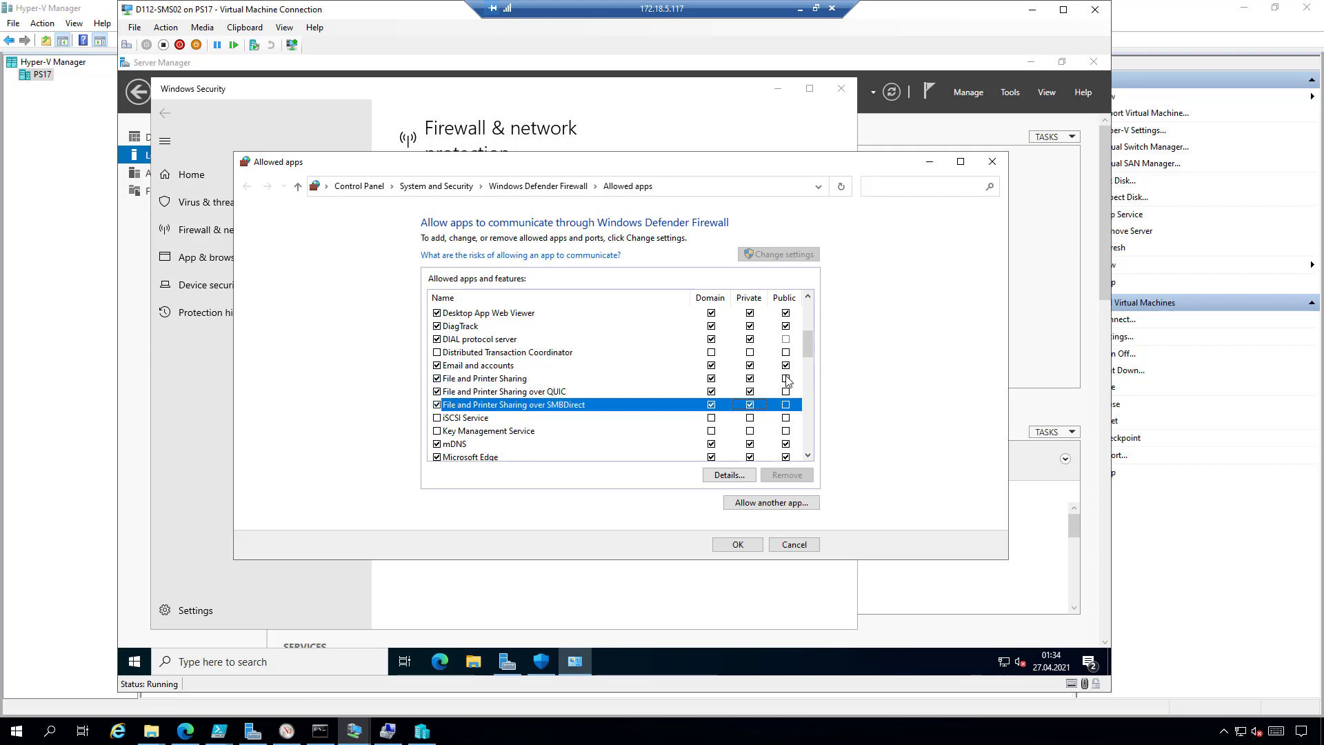
{"action": "left_click", "coordinate": [786, 379]}
{"action": "left_click", "coordinate": [787, 392]}
{"action": "left_click", "coordinate": [787, 405]}
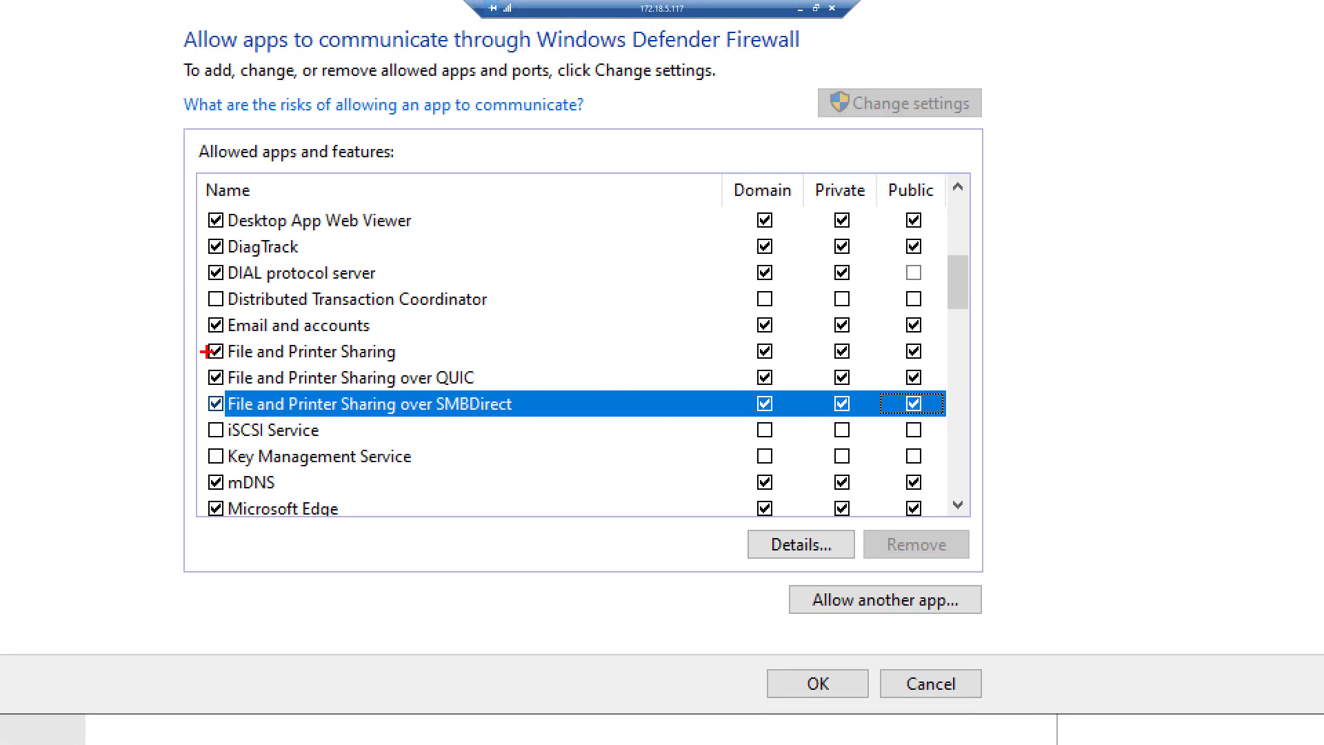
{"action": "mouse_move", "coordinate": [202, 364]}
{"action": "left_mouse_down"}
{"action": "mouse_move", "coordinate": [300, 399]}
{"action": "mouse_move", "coordinate": [996, 393]}
{"action": "mouse_move", "coordinate": [952, 383]}
{"action": "mouse_move", "coordinate": [957, 396]}
{"action": "left_mouse_up"}
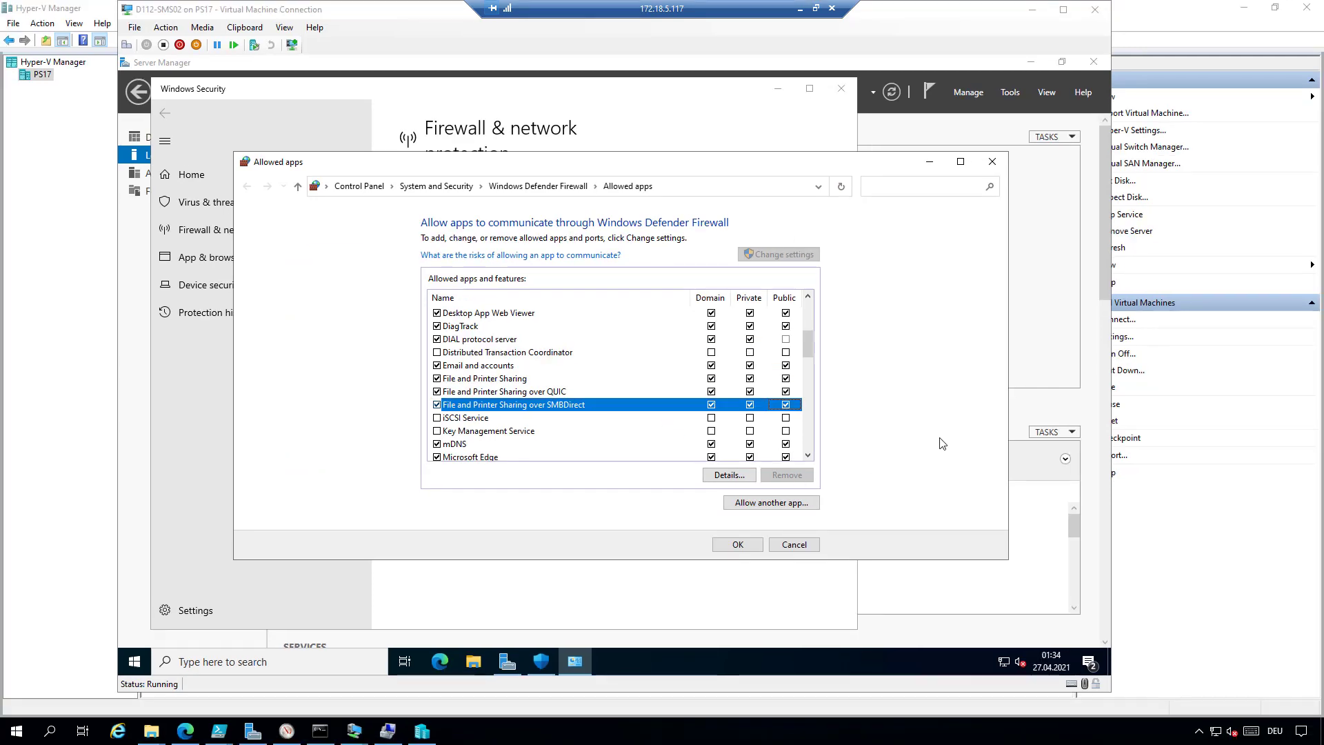
{"action": "left_click", "coordinate": [744, 548]}
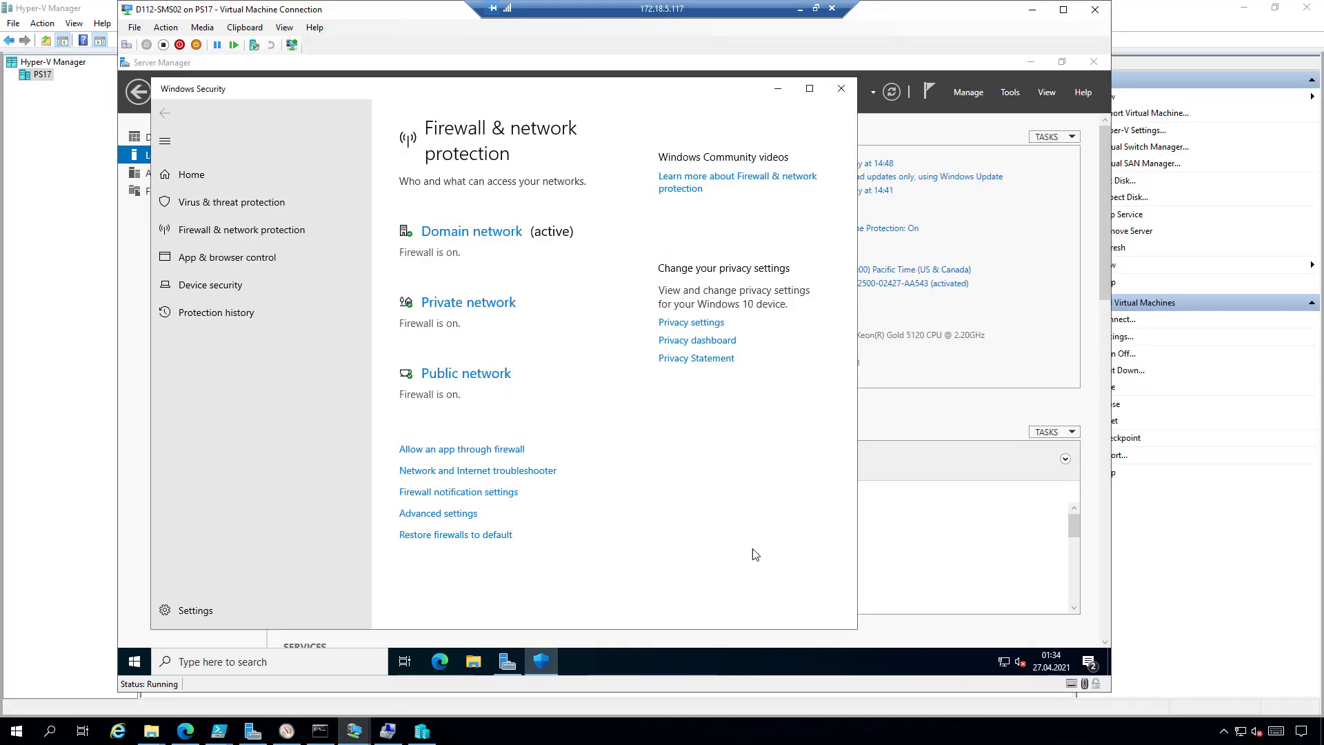
- Return to D112-WAC02 and download the error-only log of the D112-2012R2FS01 transfer again
{"action": "left_click", "coordinate": [357, 734]}
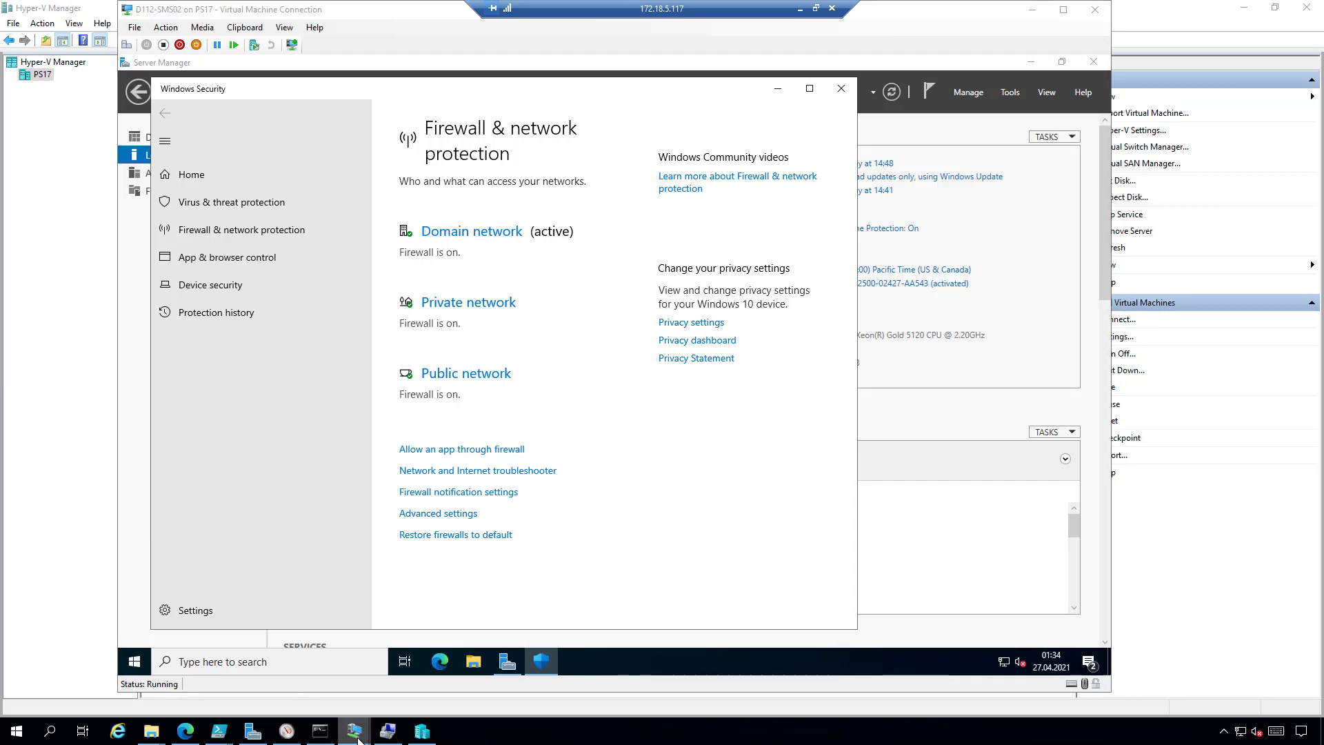
{"action": "left_click", "coordinate": [519, 672]}
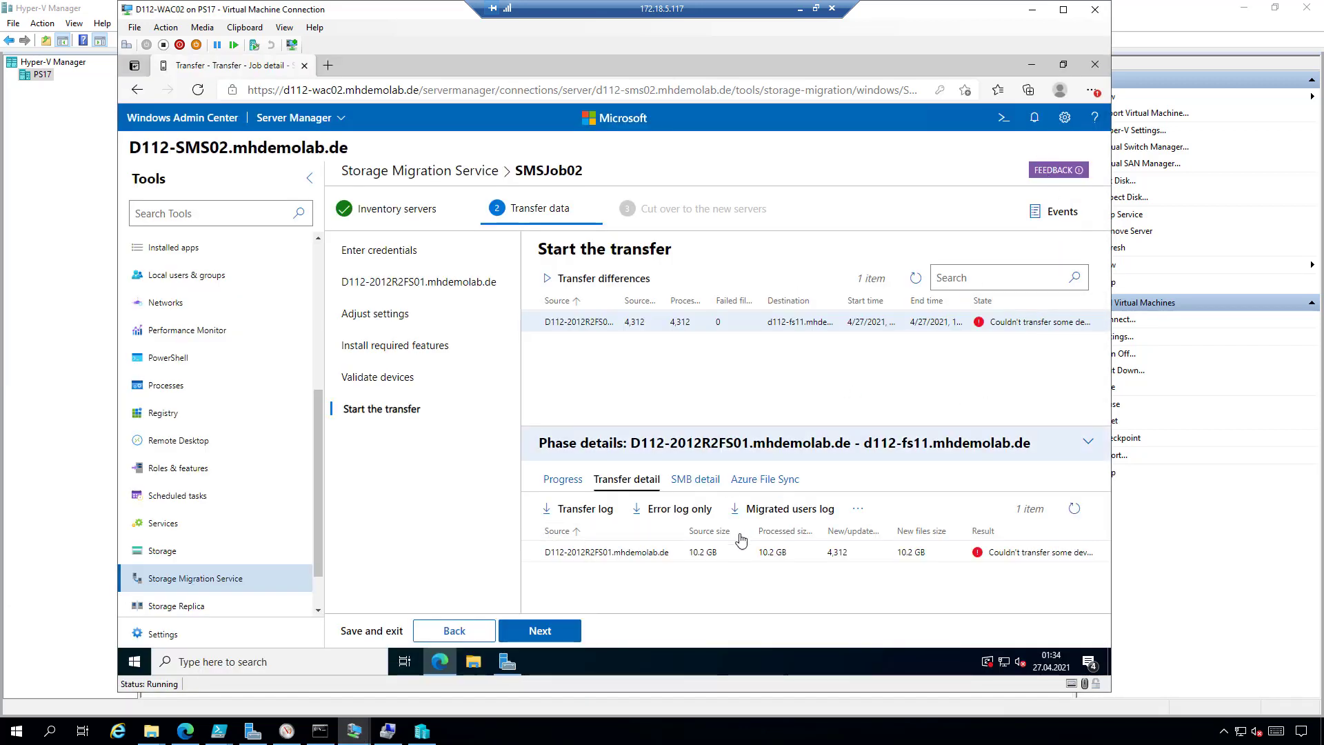
{"action": "left_click", "coordinate": [659, 512]}
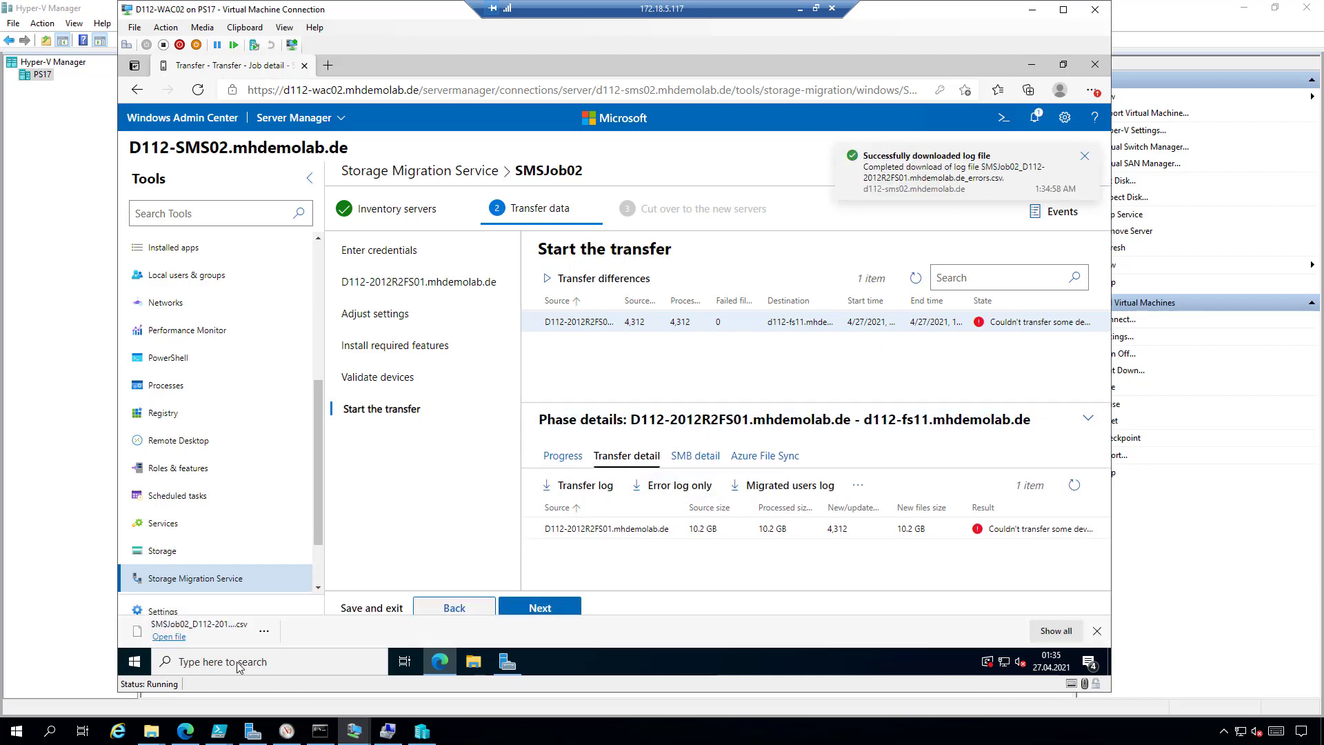
- Open the downloaded error log with Notepad as the default app for .csv files, examine its bootmgr entries and close it
{"action": "left_click", "coordinate": [169, 636]}
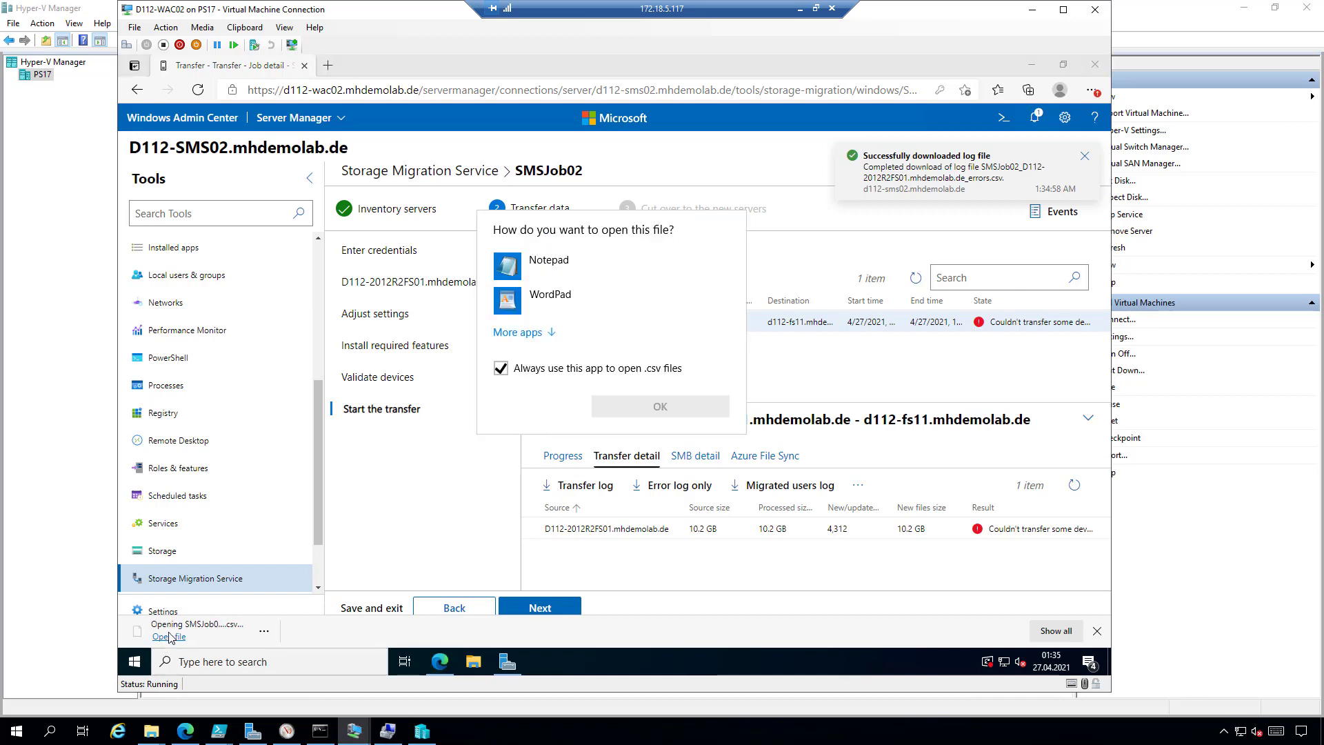
{"action": "left_click", "coordinate": [539, 266]}
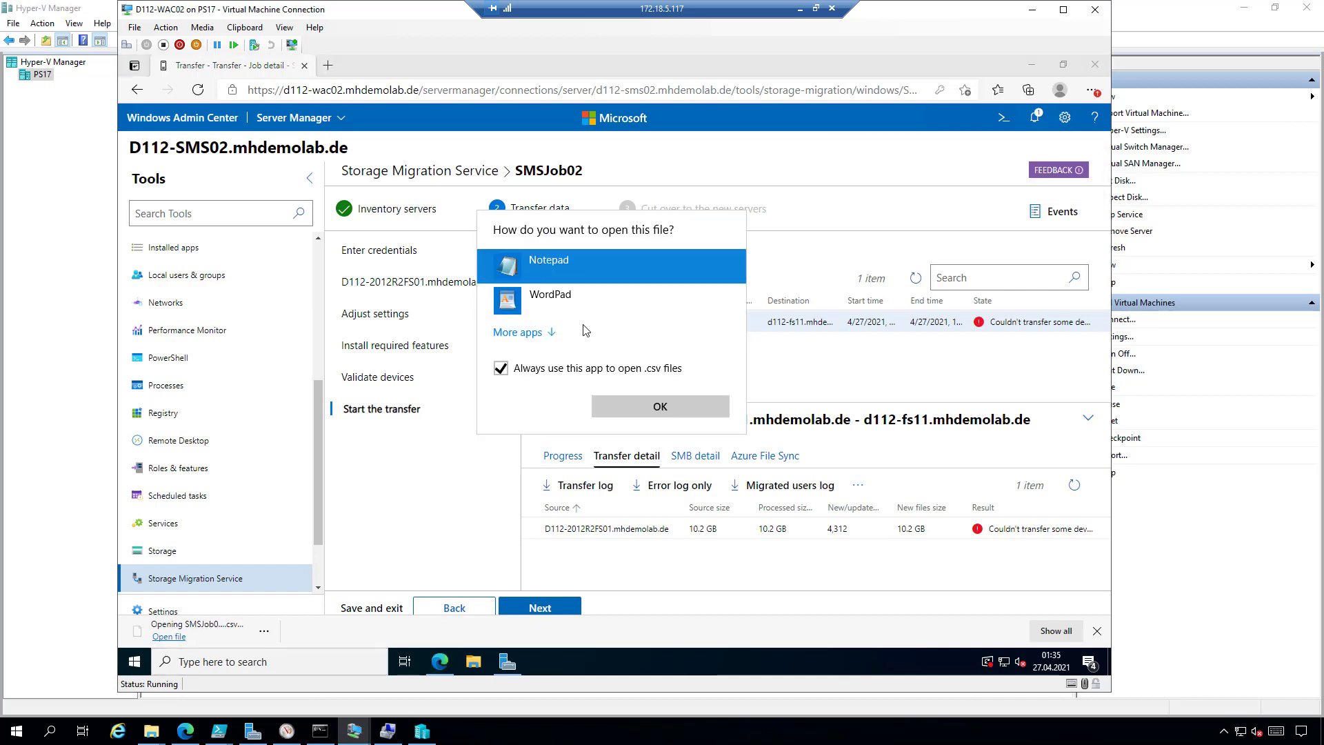
{"action": "left_click", "coordinate": [677, 401]}
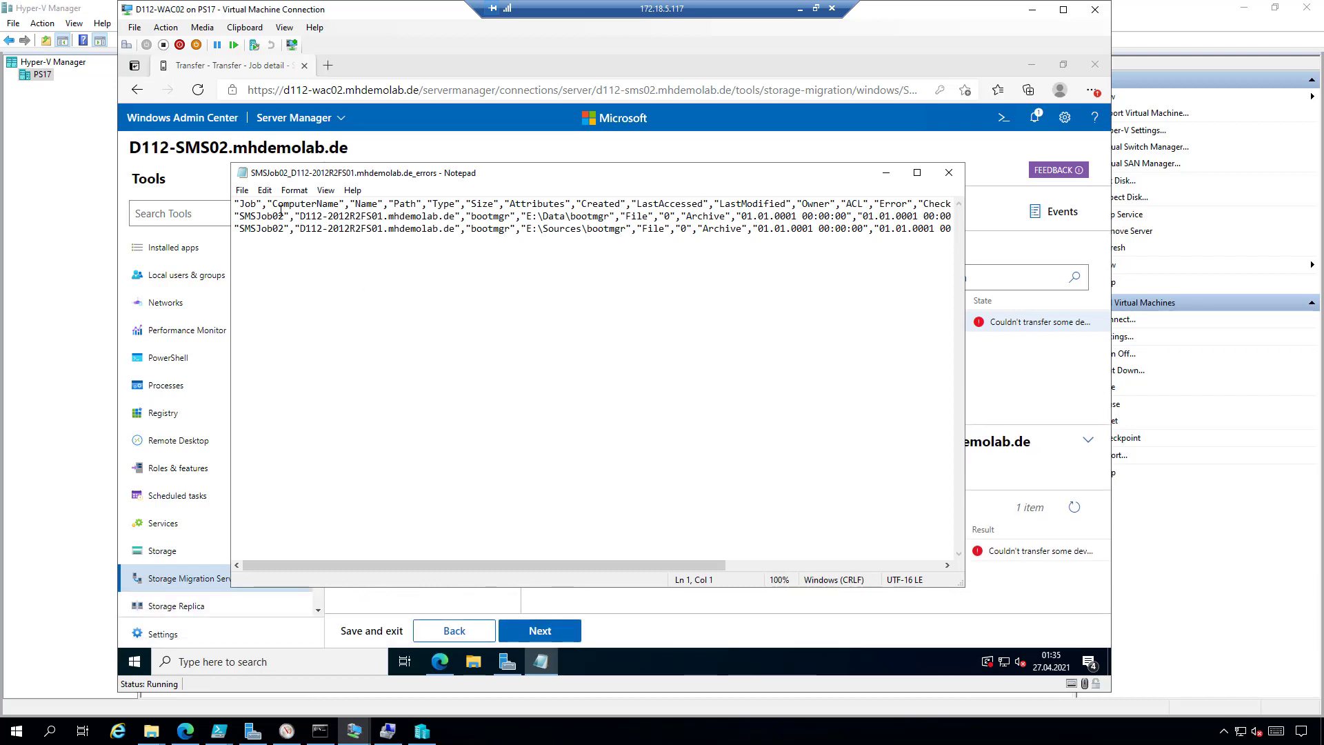
{"action": "left_click_drag", "start_coordinate": [278, 216], "coordinate": [744, 234]}
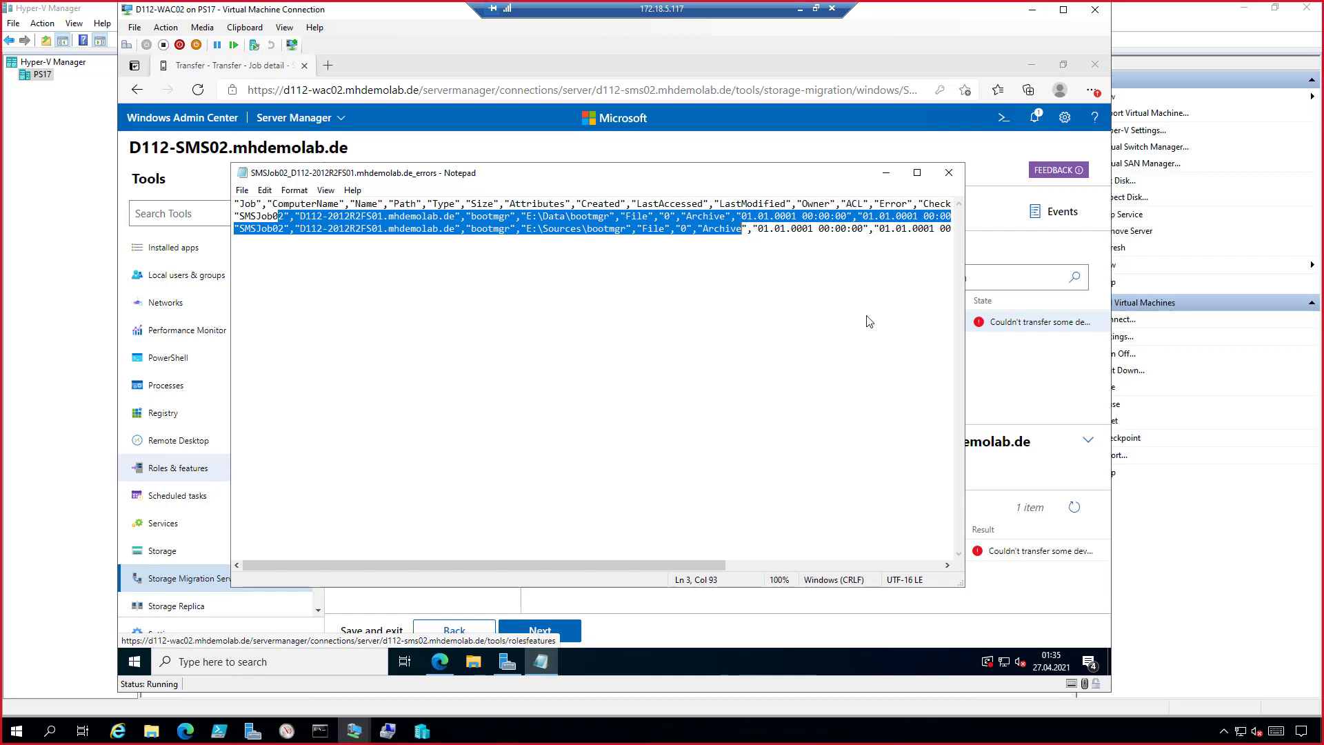
{"action": "left_click", "coordinate": [949, 174]}
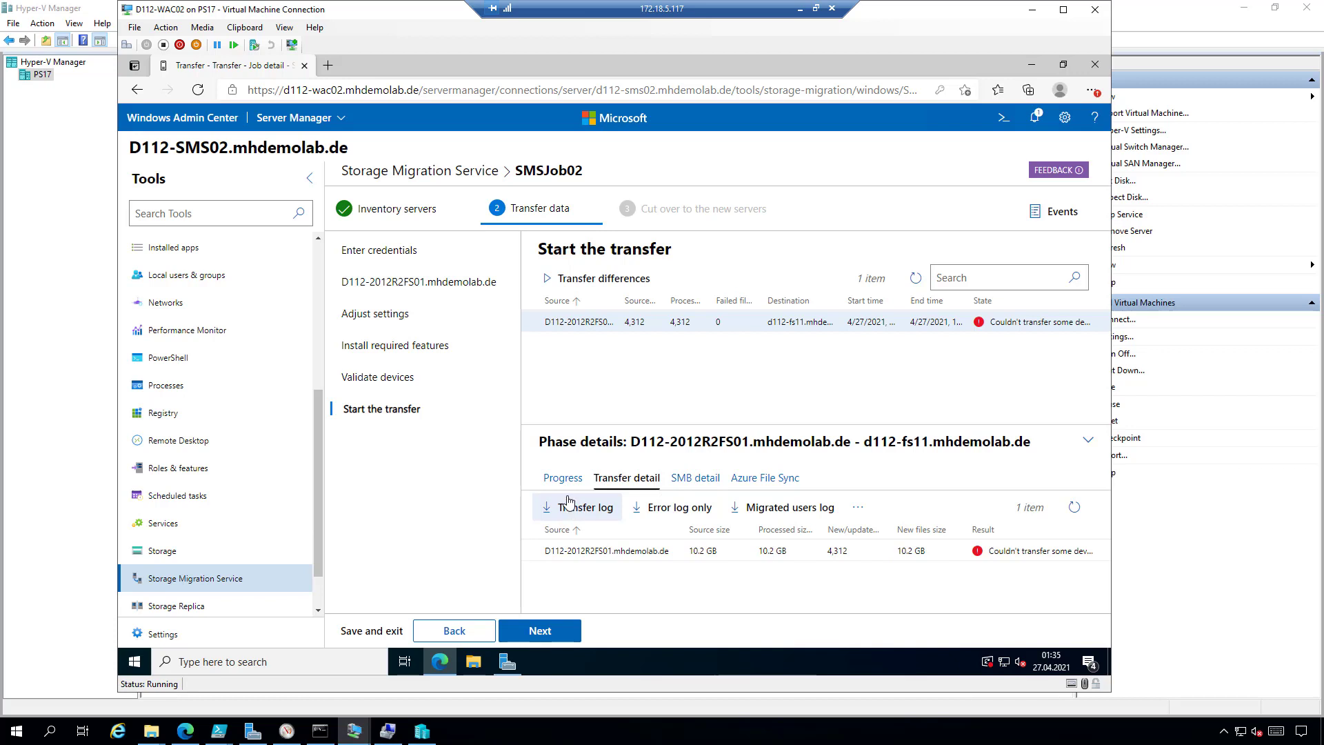
- Examine the SMB detail and Azure File Sync details of the D112-2012R2FS01 transfer
{"action": "left_click", "coordinate": [702, 487]}
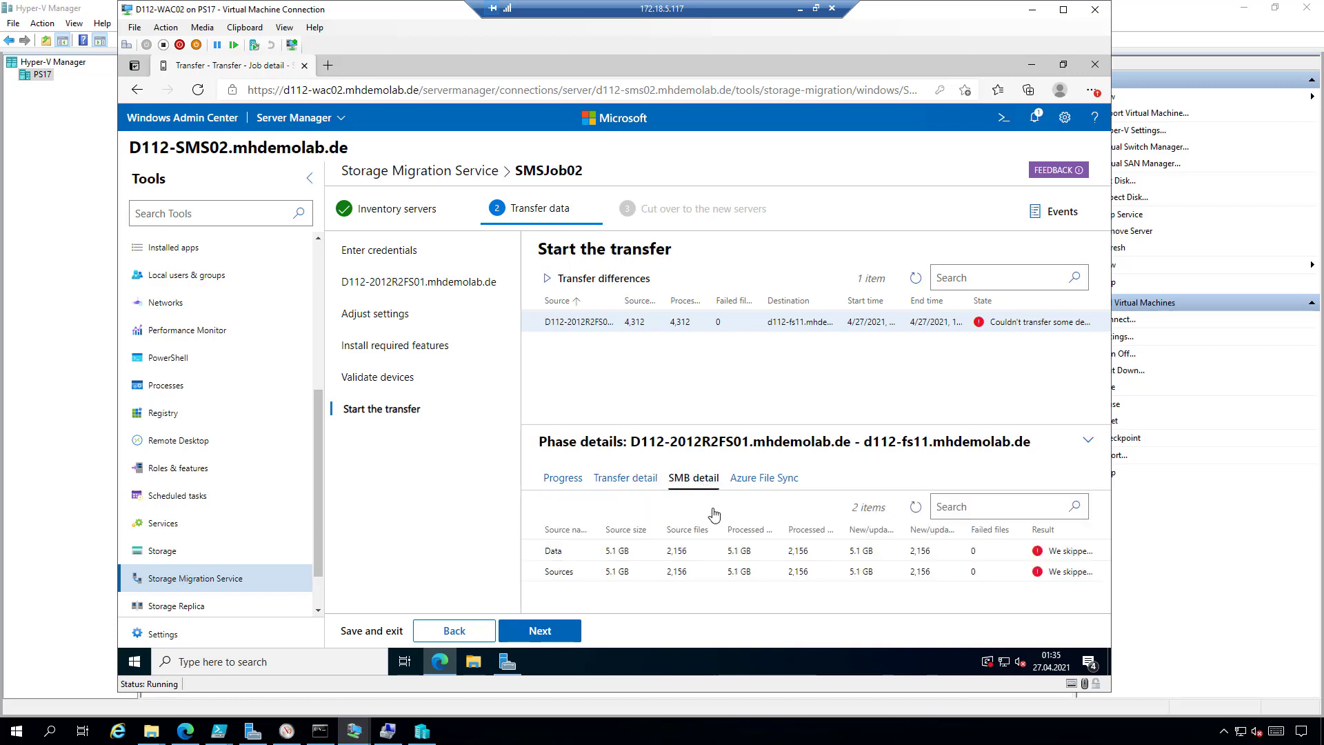
{"action": "left_click", "coordinate": [763, 485]}
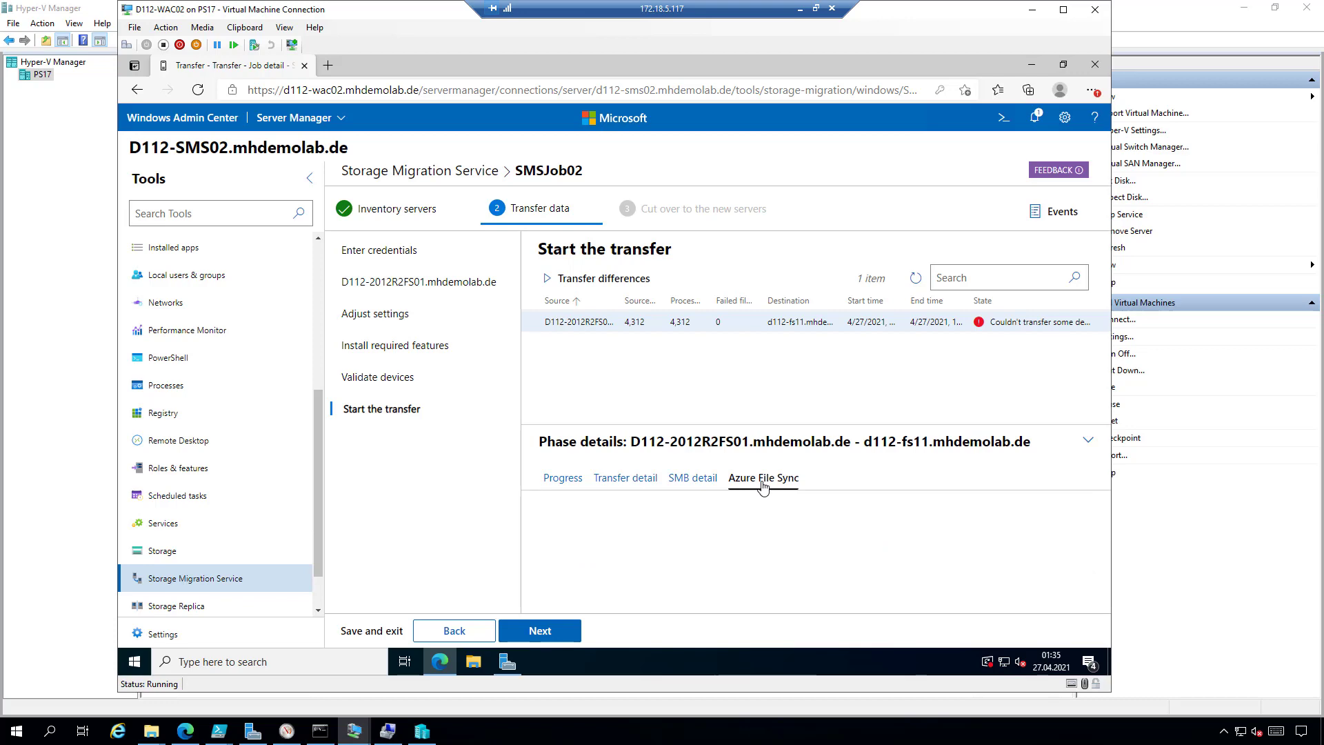
- Switch to the D112-FS11 virtual machine and sign in as administrator with the account password
{"action": "left_click", "coordinate": [363, 737]}
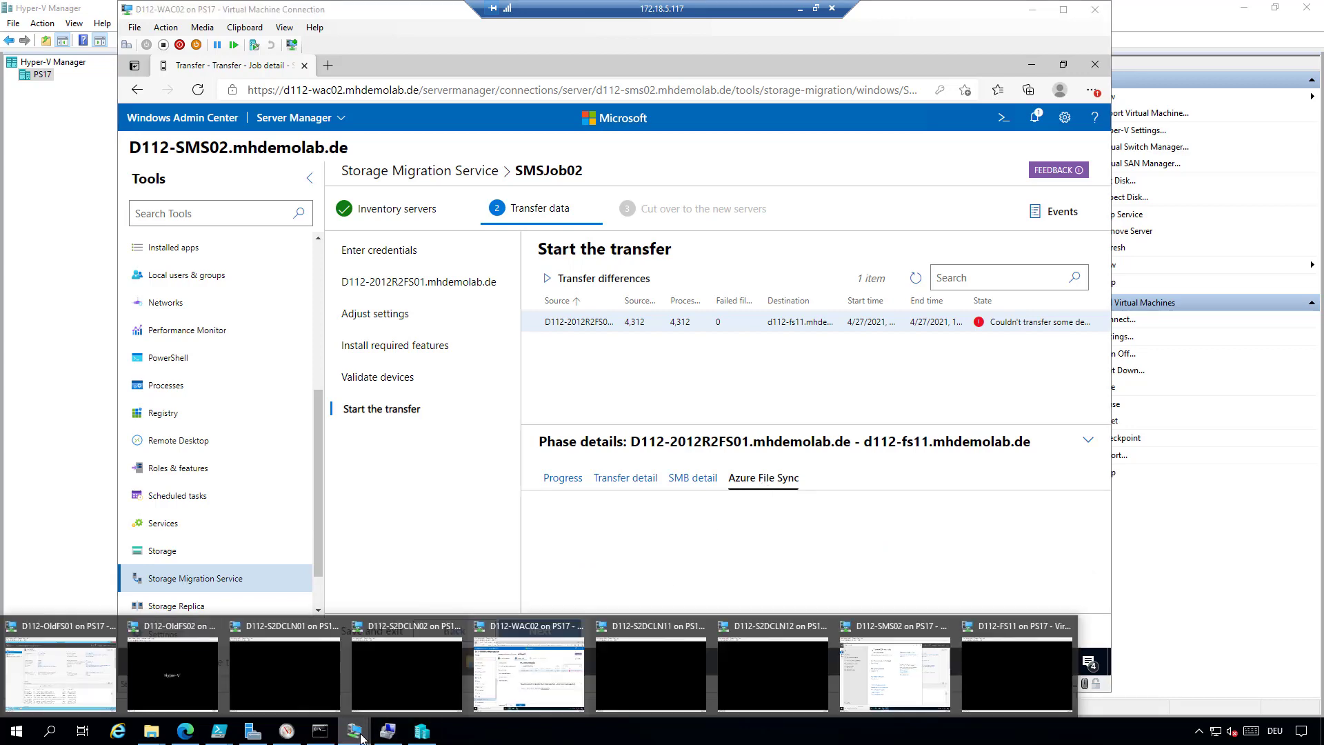
{"action": "left_click", "coordinate": [1027, 679]}
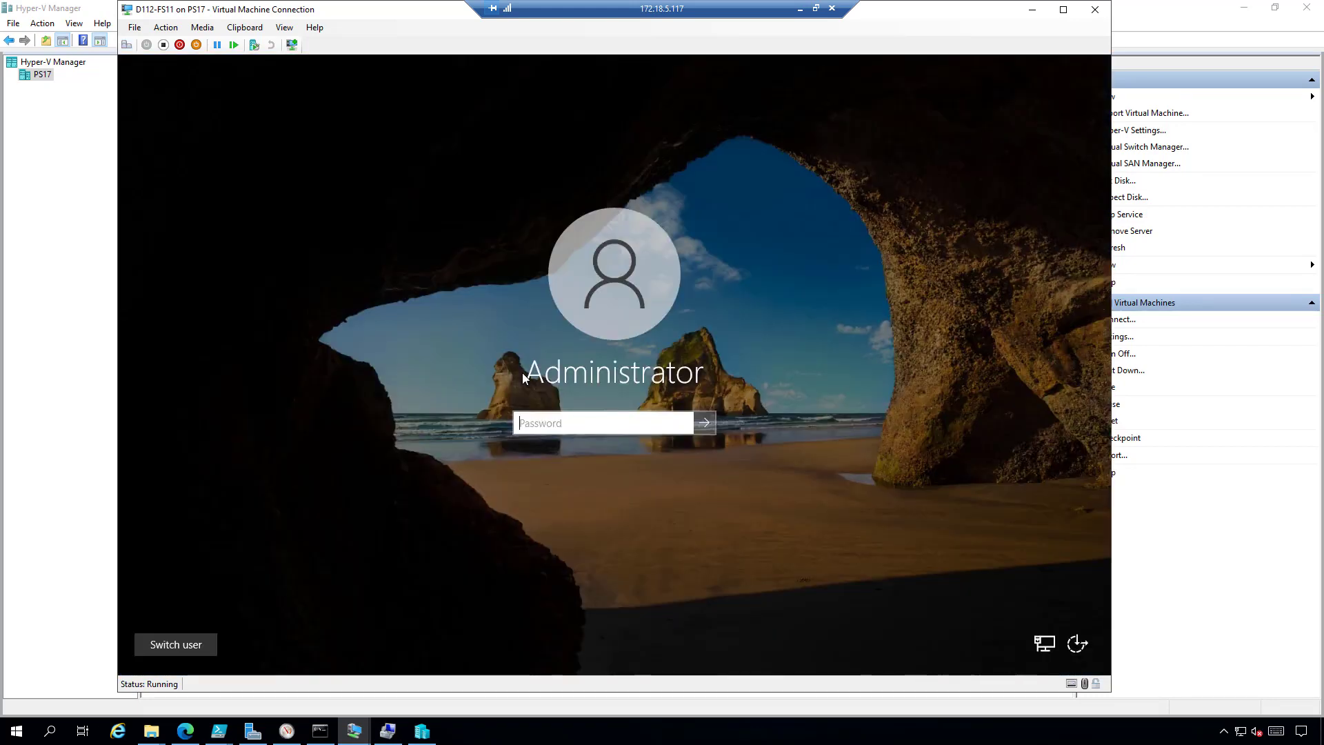
{"action": "type", "text": "•••••••"}
{"action": "key", "text": "Return"}
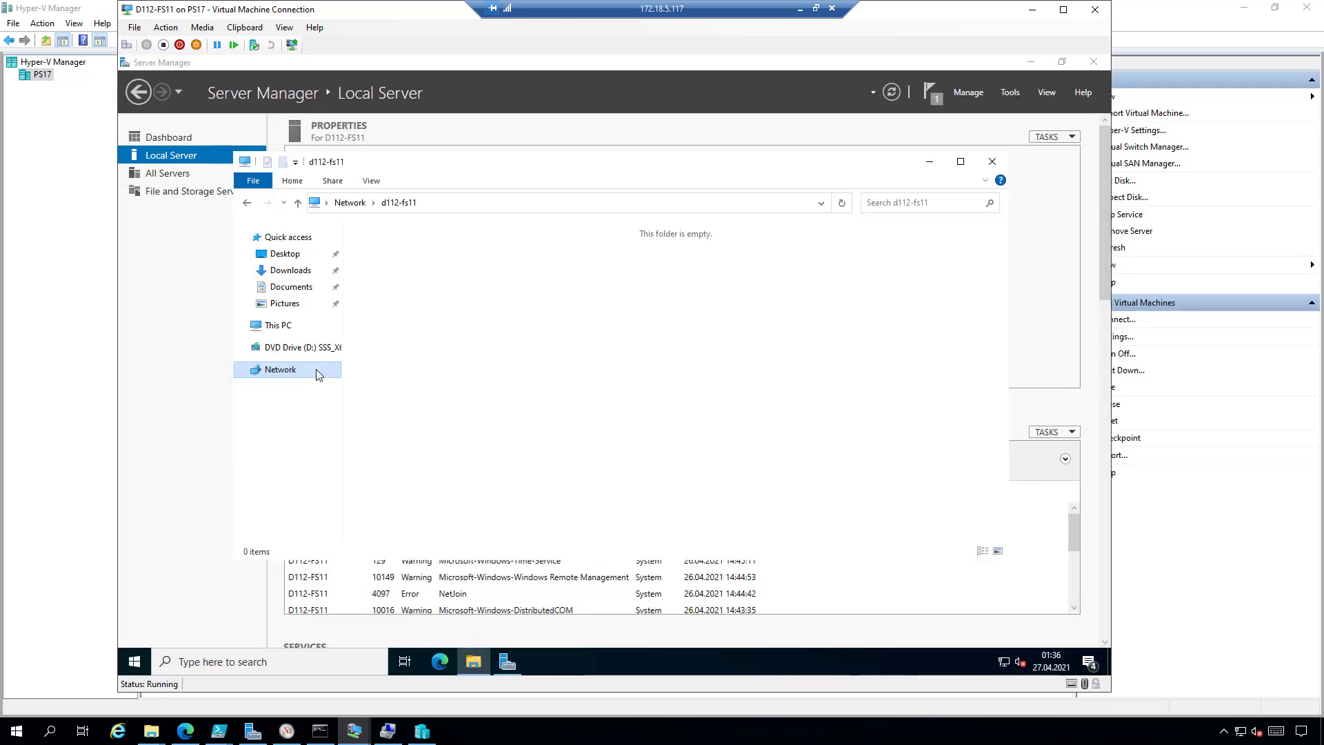
- Check the migrated folders on New Volume (E:) and the network shares at \\d112-fs11
{"action": "left_click", "coordinate": [278, 325]}
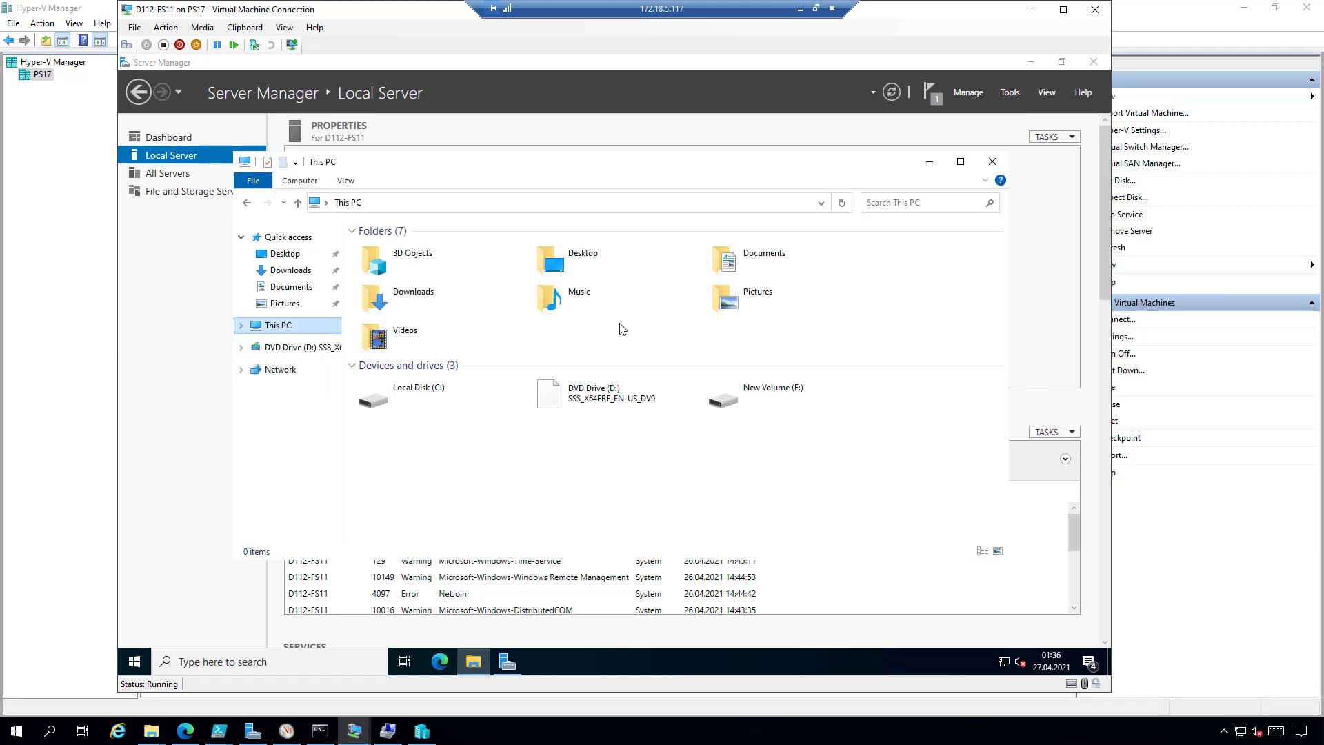
{"action": "double_click", "coordinate": [776, 394]}
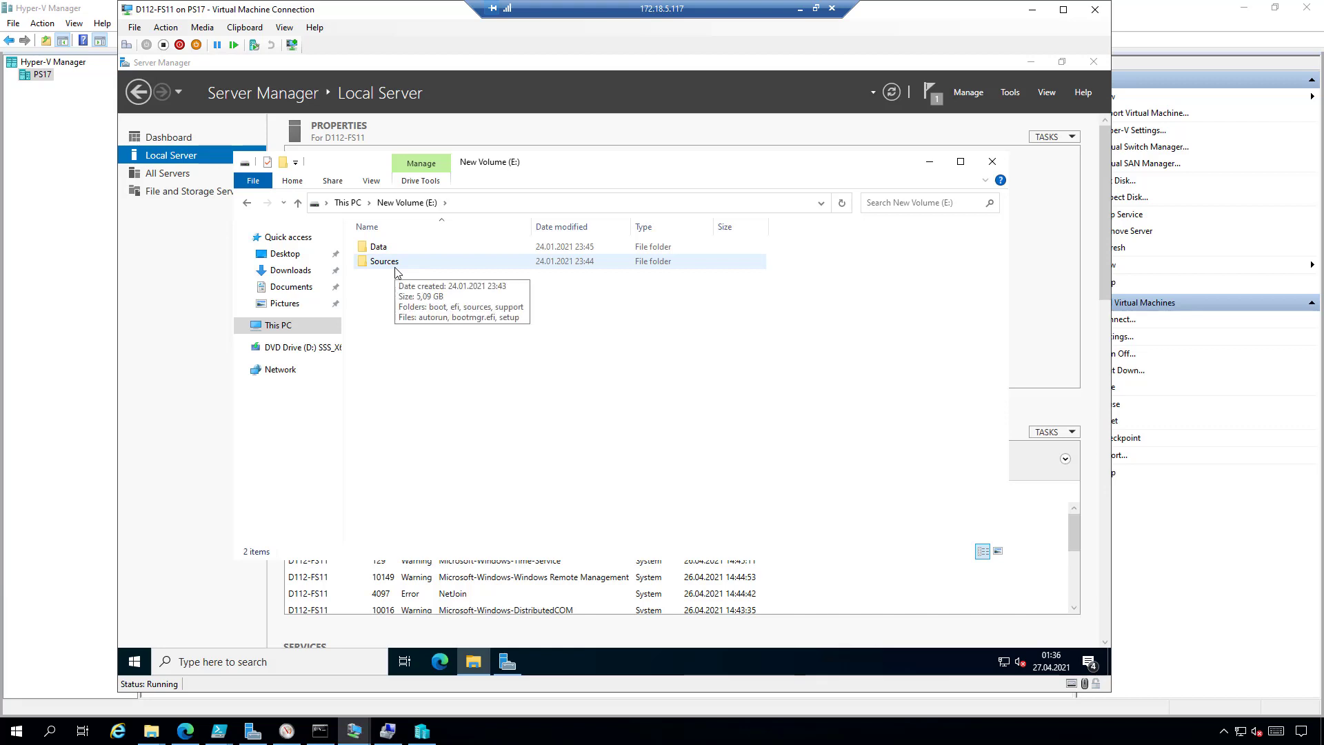
{"action": "left_click", "coordinate": [462, 206]}
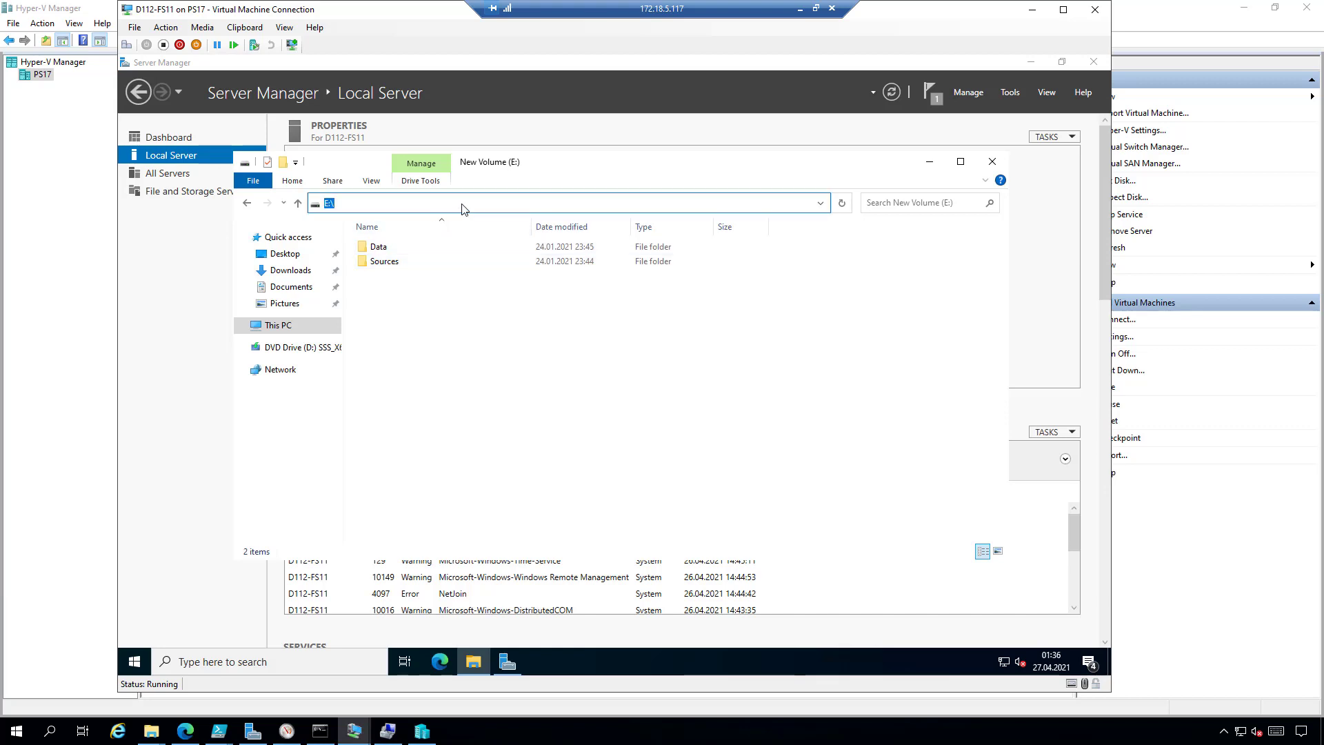
{"action": "type", "text": "\\d112-fs11"}
{"action": "key", "text": "Return"}
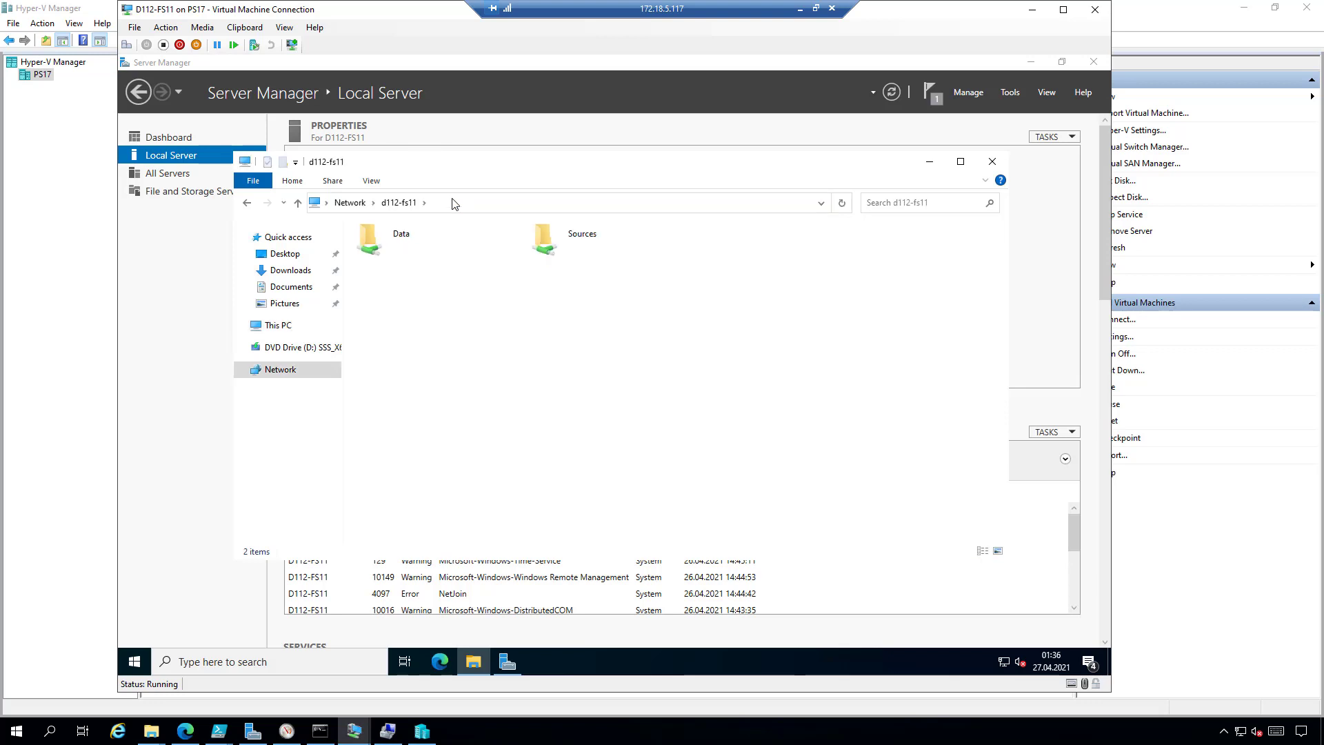
{"action": "left_click", "coordinate": [407, 251]}
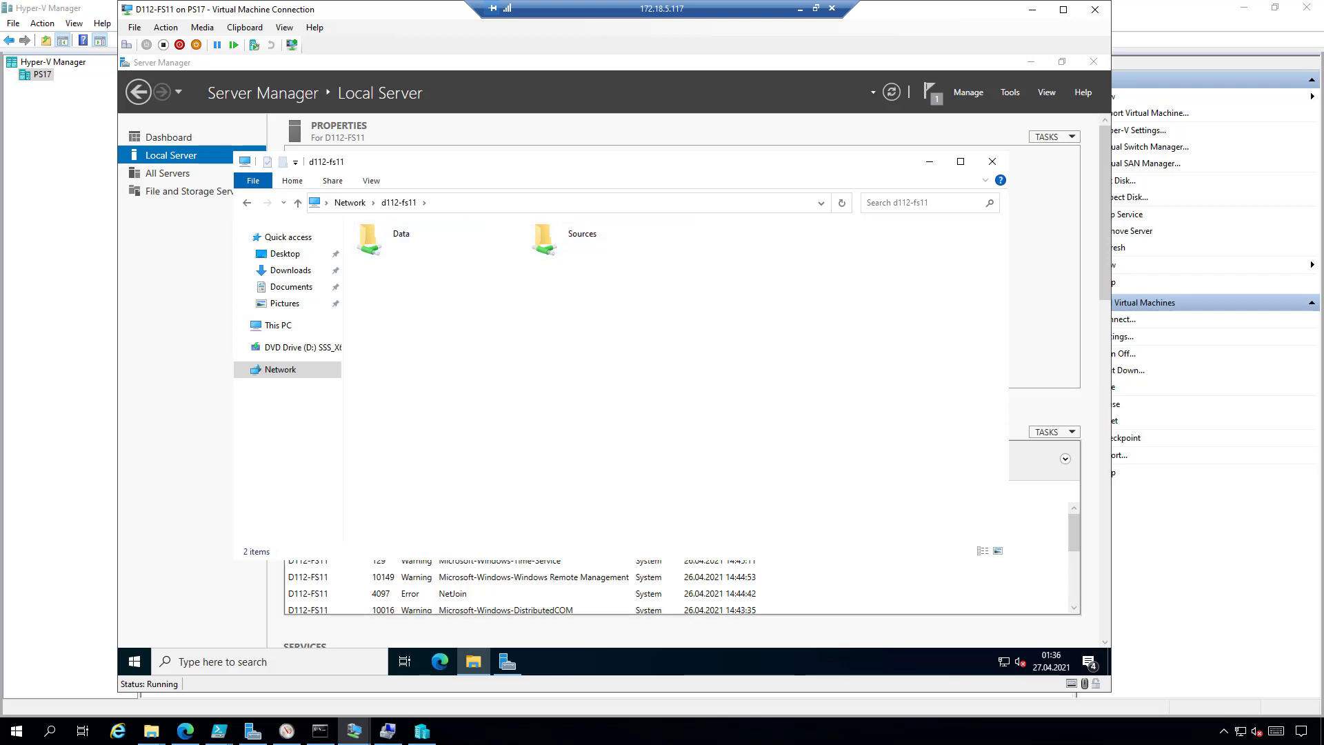
- Switch back to the SMSJob02 transfer page on the D112-WAC02 virtual machine
{"action": "left_click", "coordinate": [354, 730]}
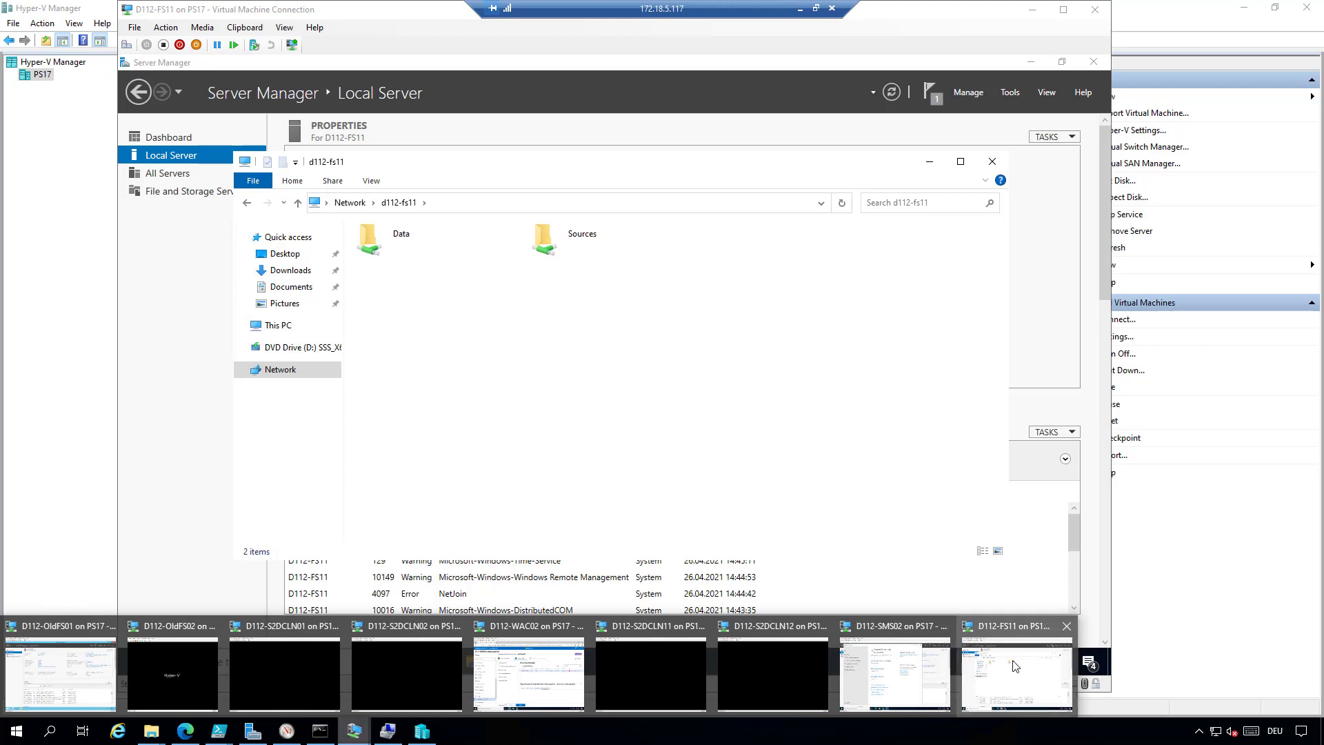
{"action": "left_click", "coordinate": [562, 676]}
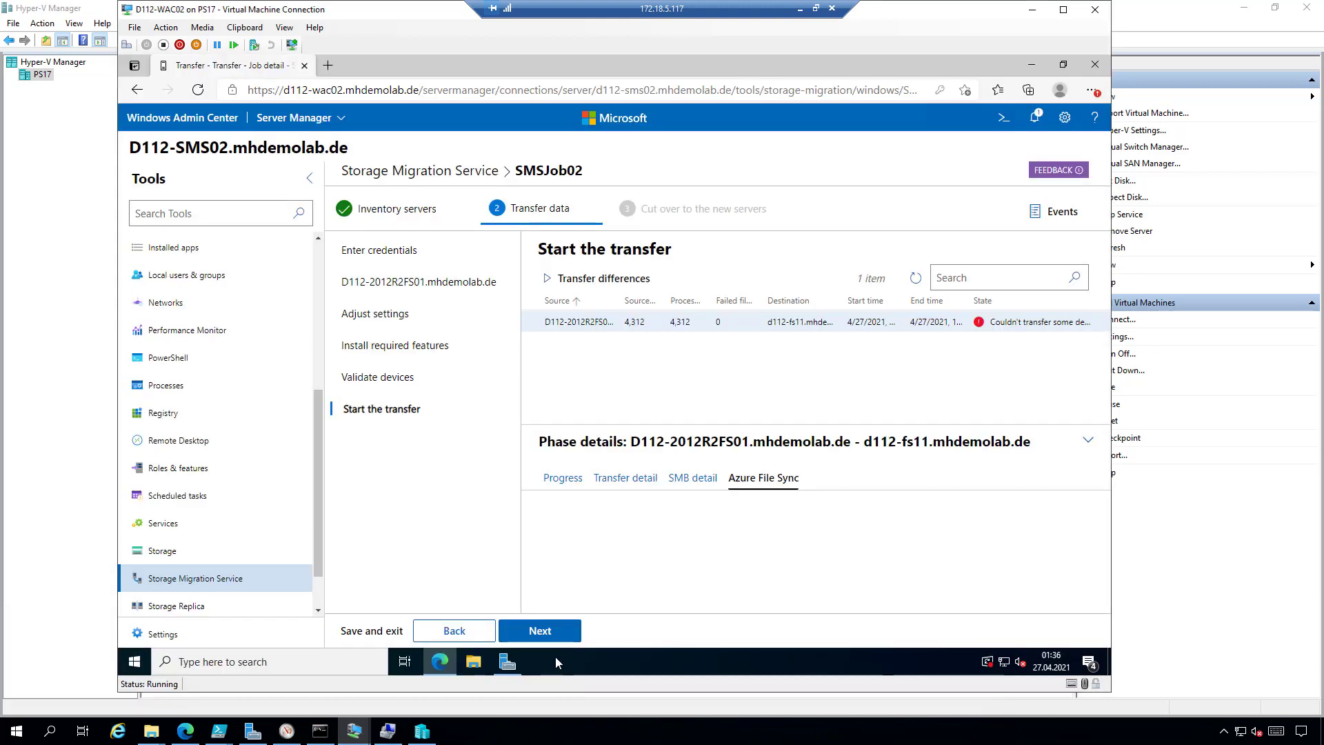
- Proceed to cutover with the stored credentials, map the source adapter to the destination's Ethernet adapter, and use DHCP for the source
{"action": "left_click", "coordinate": [564, 631]}
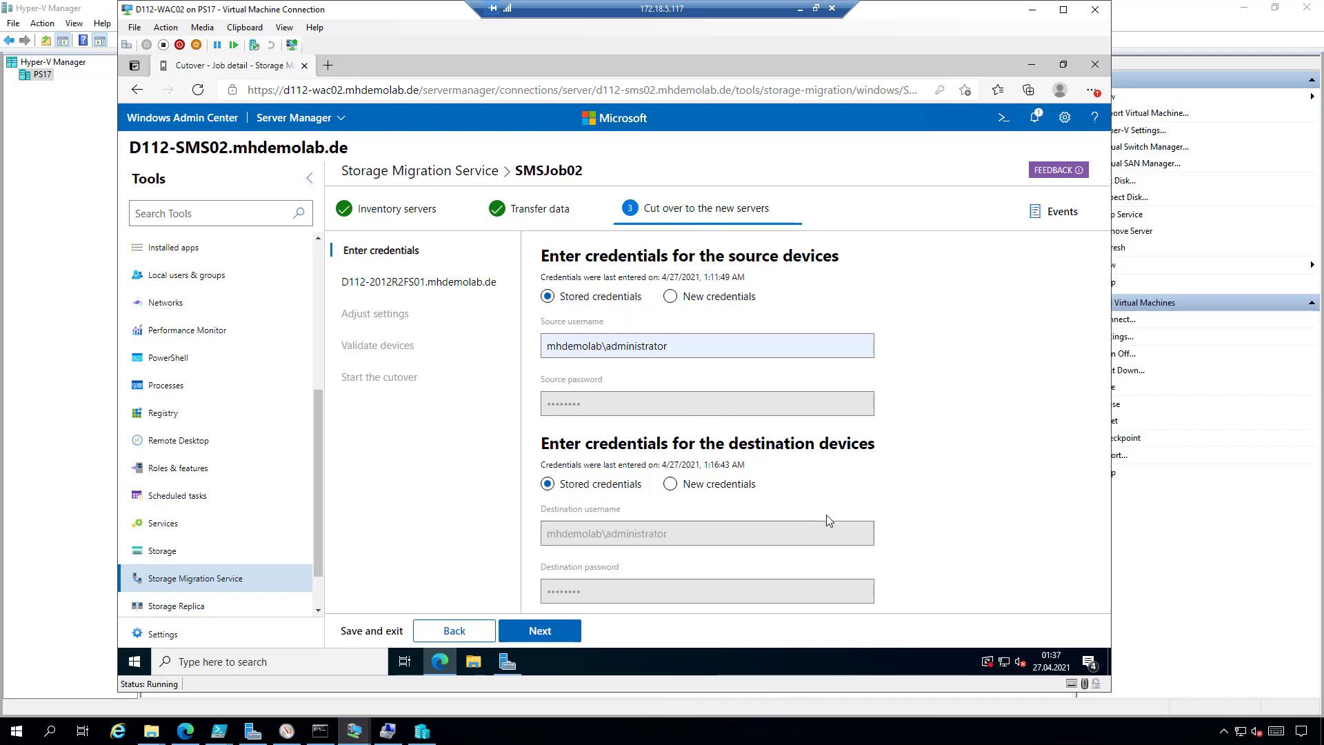
{"action": "left_click", "coordinate": [535, 634]}
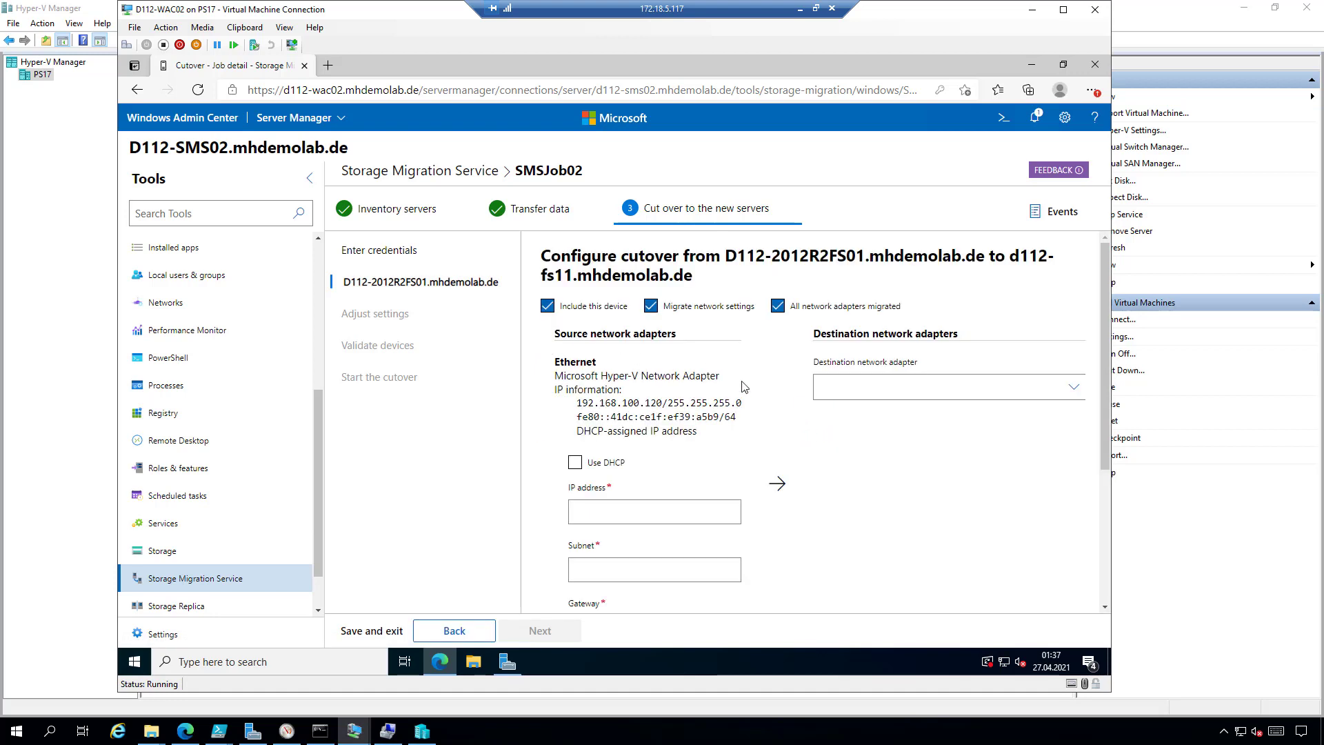
{"action": "scroll", "coordinate": [893, 501], "scroll_direction": "down", "scroll_amount": 1}
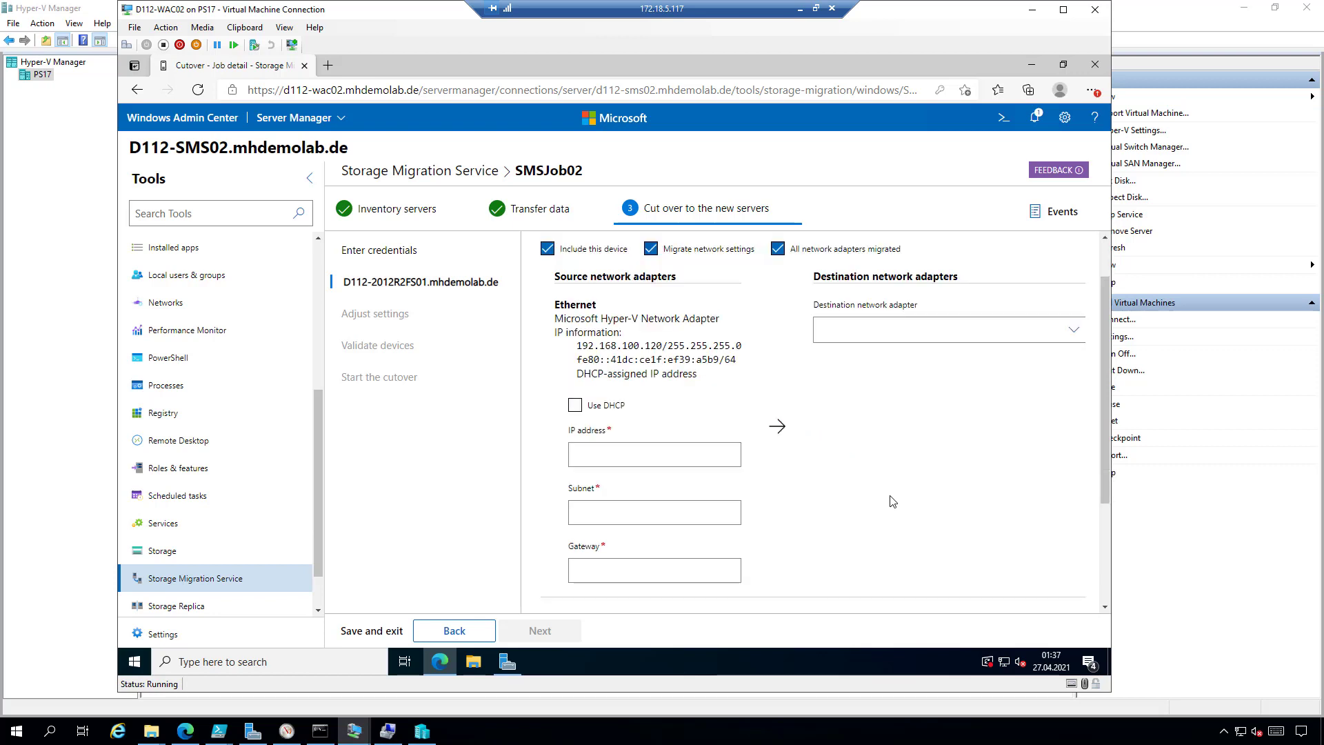
{"action": "scroll", "coordinate": [893, 501], "scroll_direction": "up", "scroll_amount": 1}
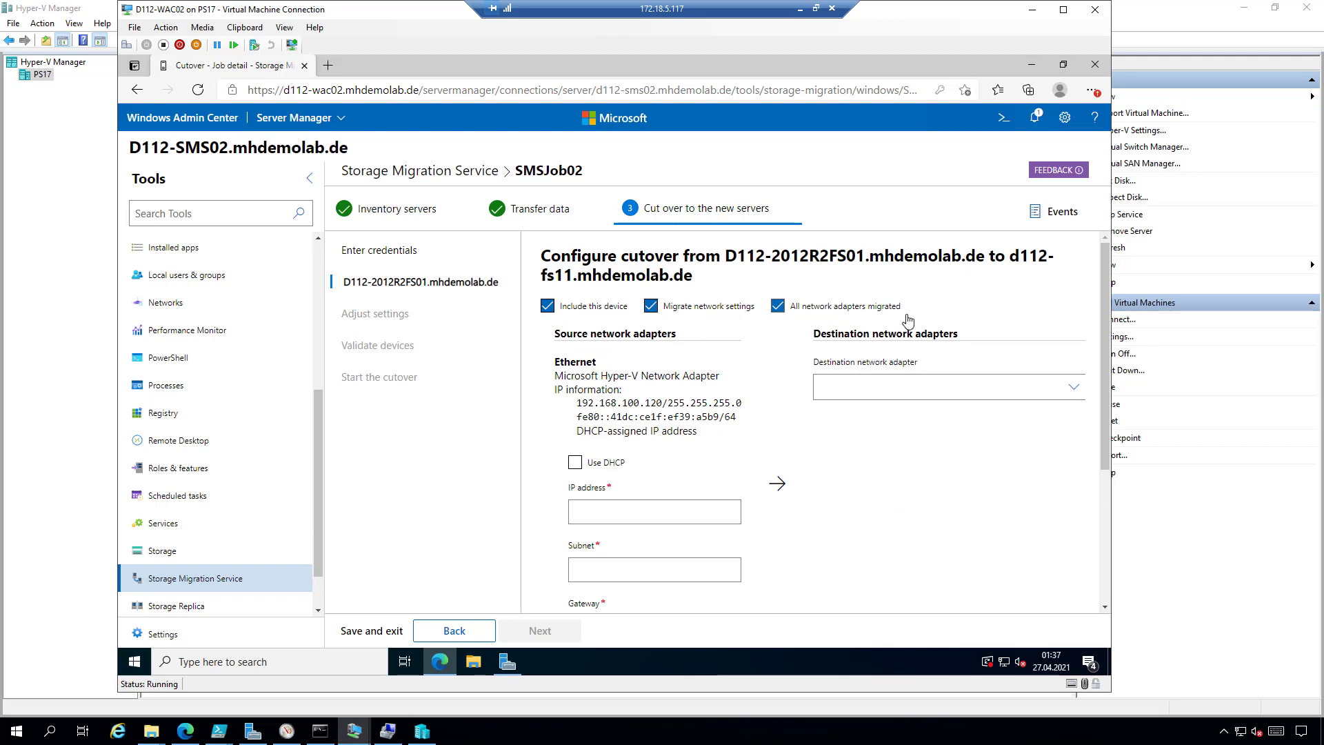
{"action": "left_click", "coordinate": [946, 383]}
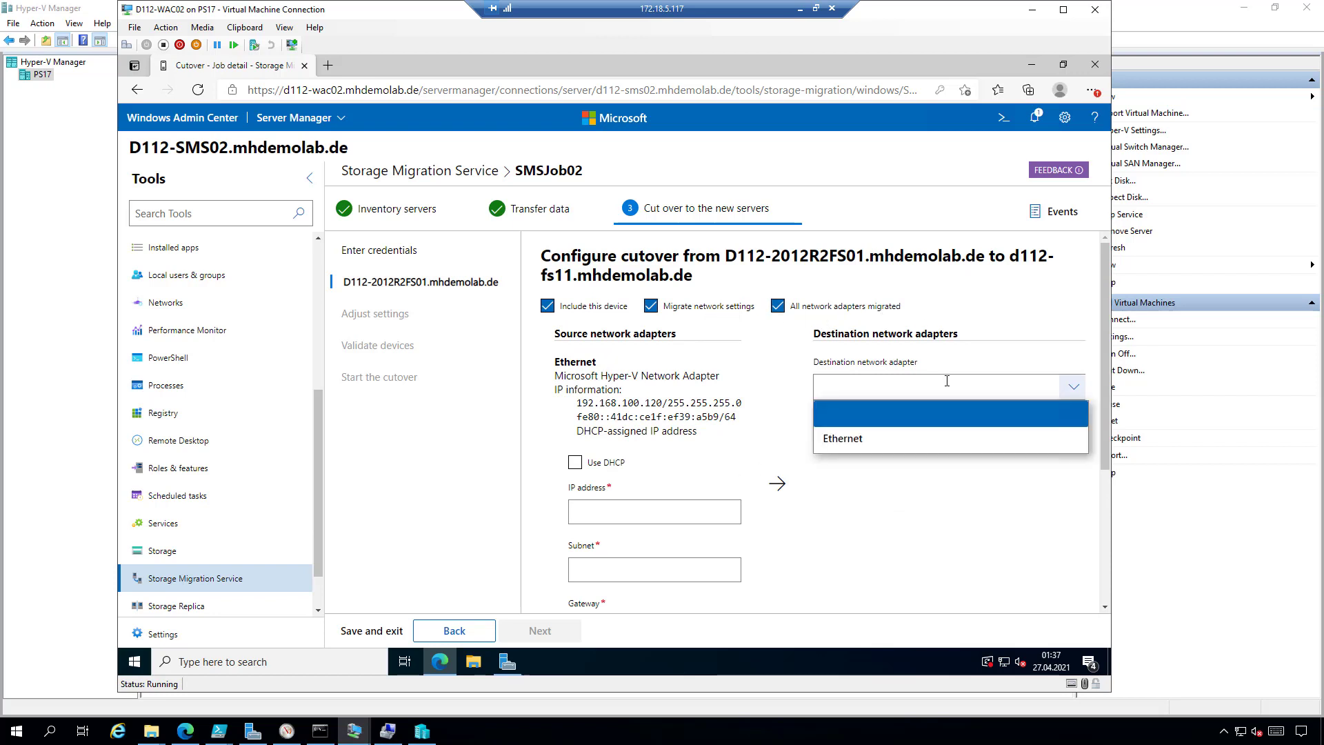
{"action": "left_click", "coordinate": [894, 439]}
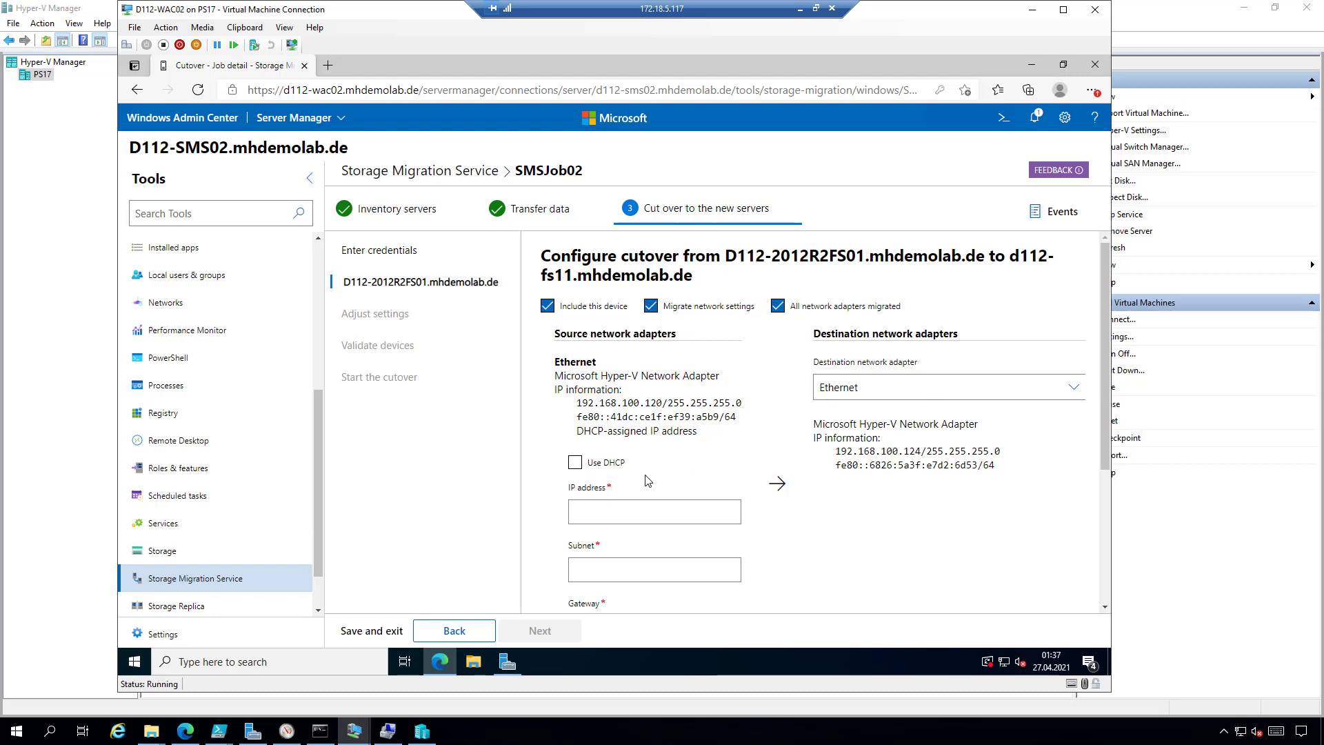
{"action": "left_click", "coordinate": [575, 462]}
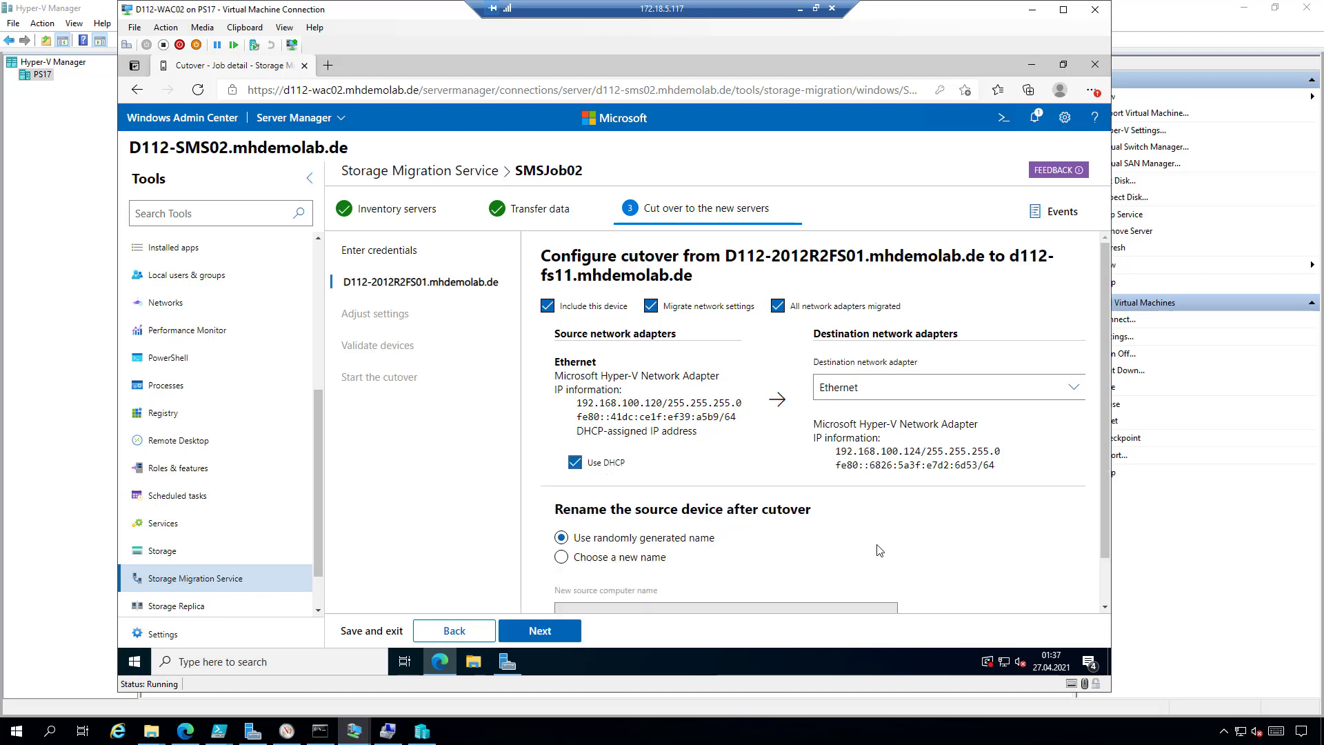
- Choose D112-FS11Old as the source device's new name after cutover and continue to the cutover settings
{"action": "scroll", "coordinate": [880, 549], "scroll_direction": "down", "scroll_amount": 1}
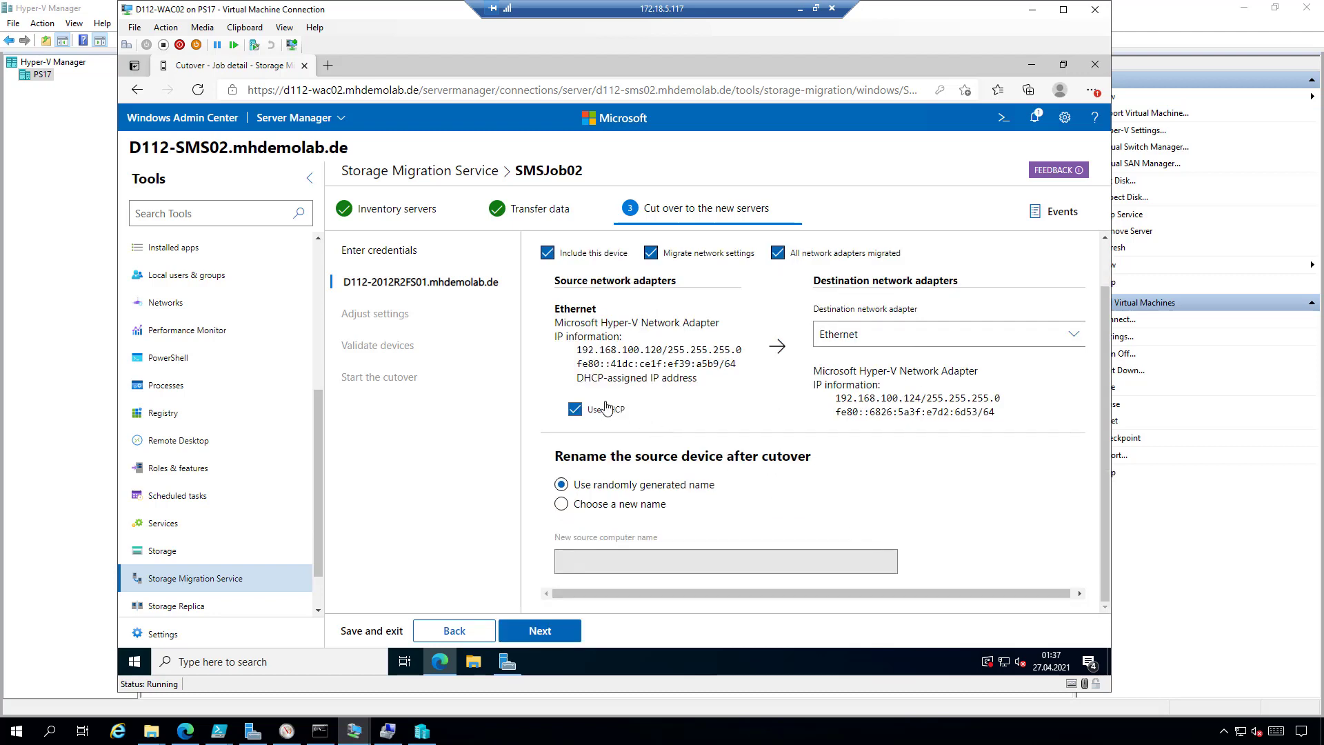
{"action": "left_click", "coordinate": [581, 510]}
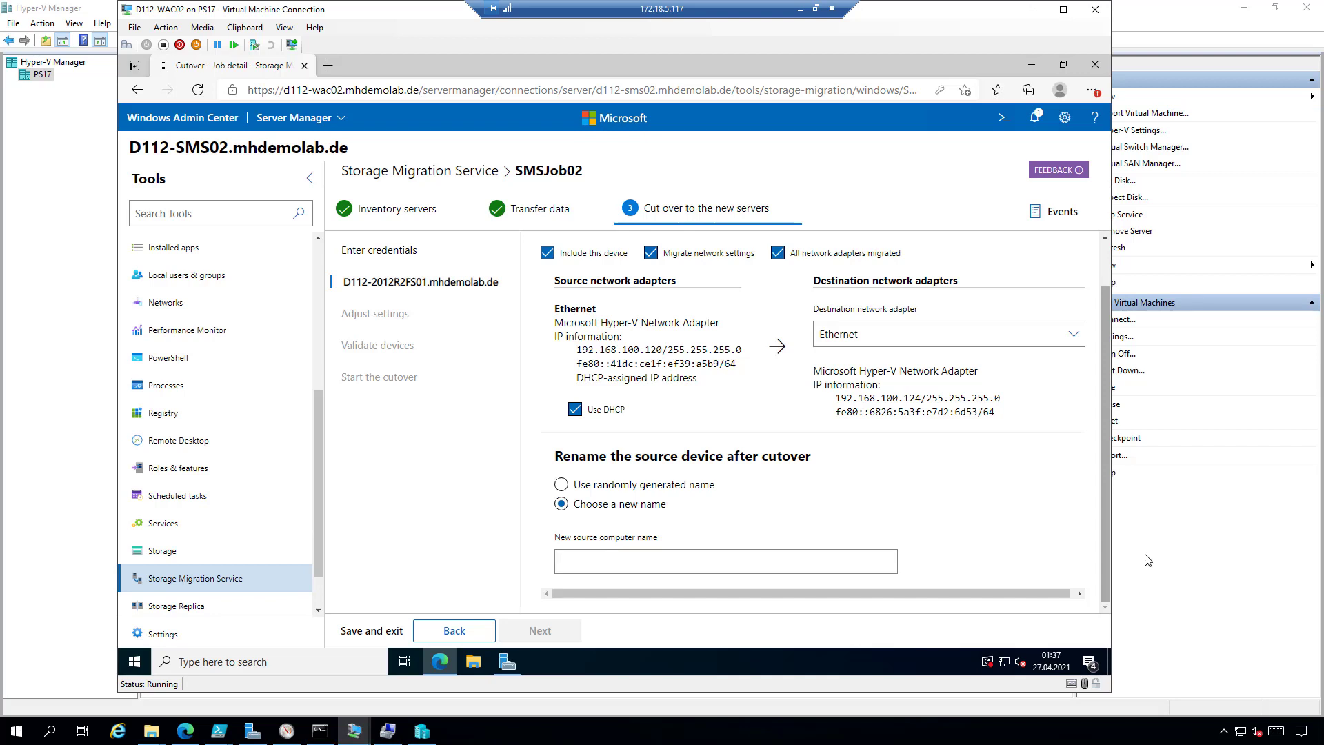
{"action": "type", "text": "D"}
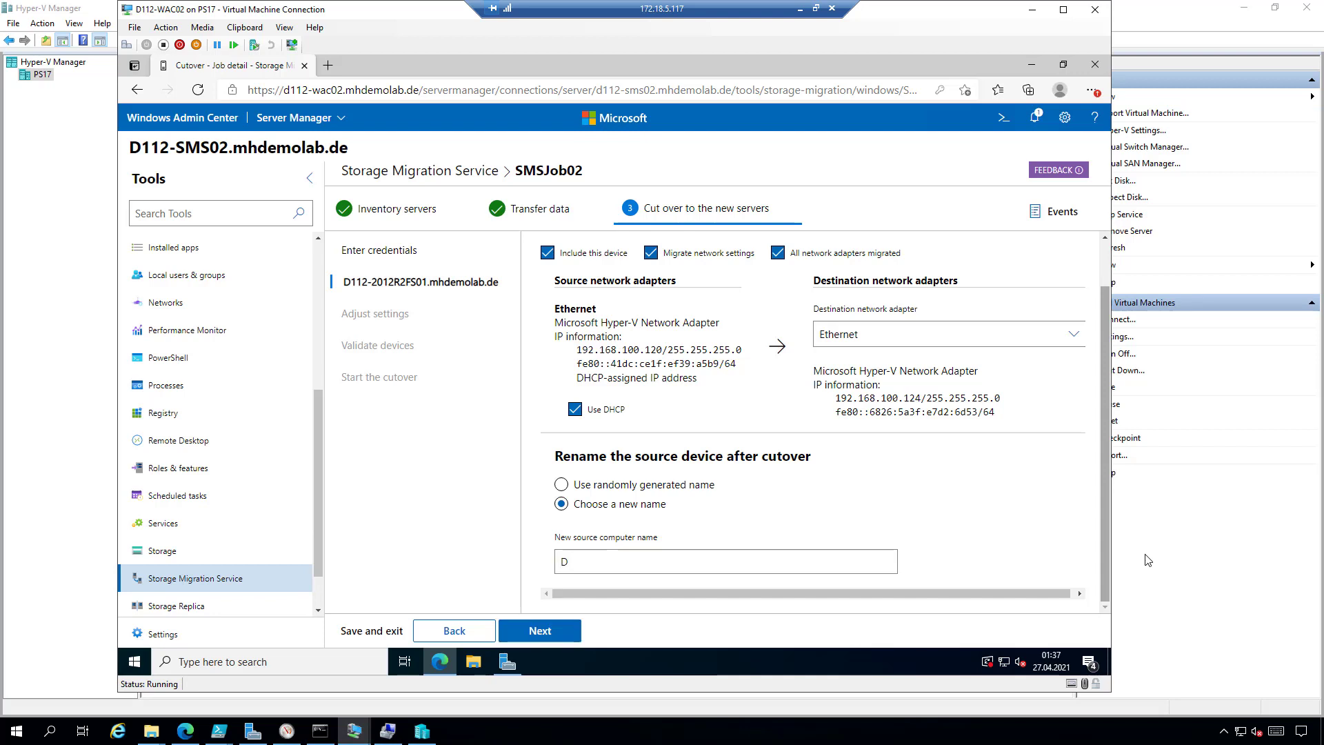
{"action": "type", "text": "1"}
{"action": "type", "text": "12-"}
{"action": "type", "text": "OldF"}
{"action": "type", "text": "S"}
{"action": "key", "text": "BackSpace"}
{"action": "key", "text": "BackSpace"}
{"action": "key", "text": "BackSpace"}
{"action": "key", "text": "BackSpace"}
{"action": "key", "text": "BackSpace"}
{"action": "key", "text": "BackSpace"}
{"action": "type", "text": "-FS11Old"}
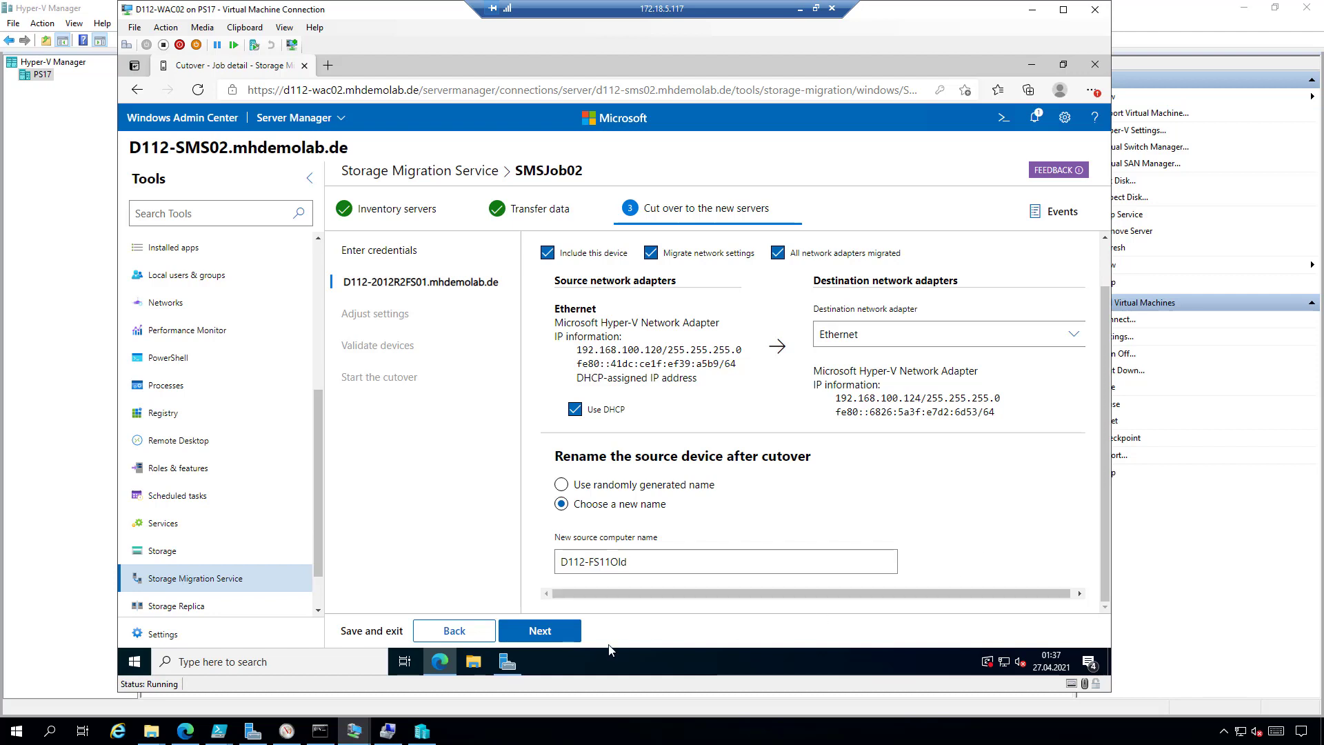
{"action": "left_click", "coordinate": [558, 650]}
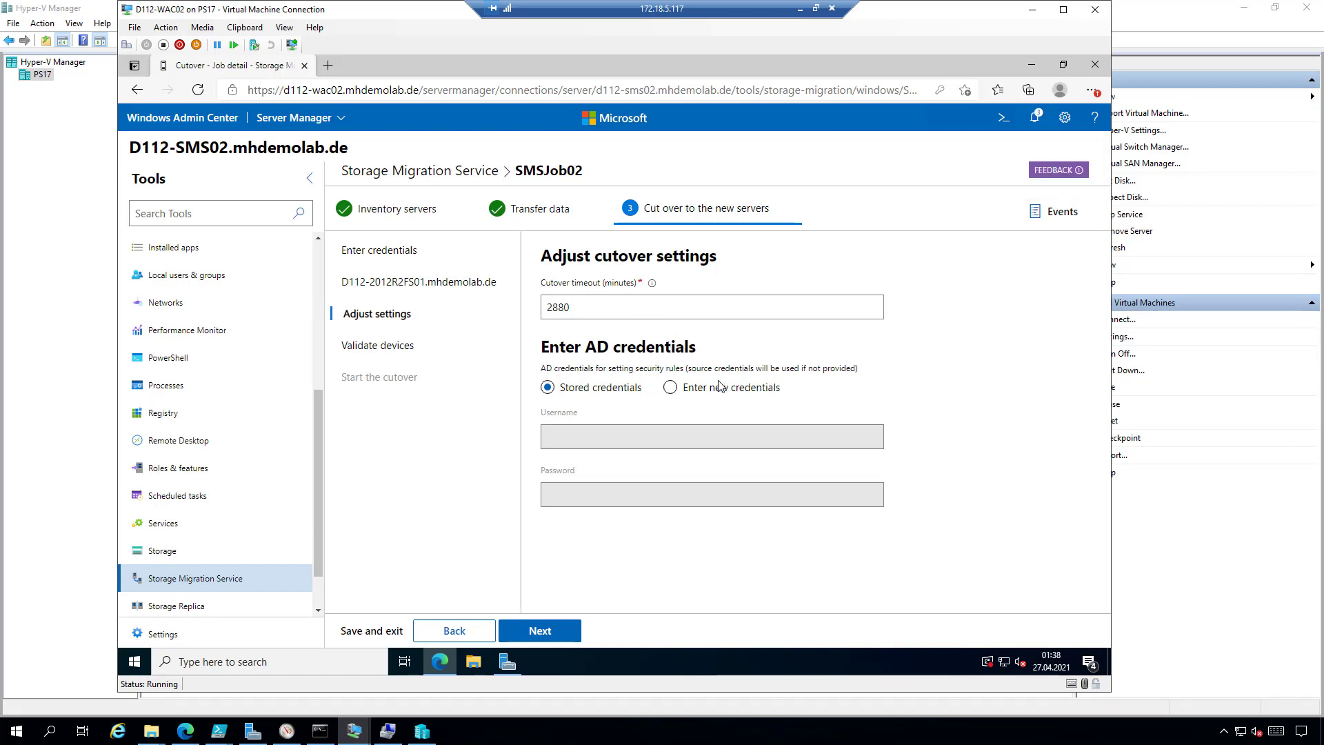
- Accept the default cutover settings, validate the source and destination devices, and review the migration test results
{"action": "left_click", "coordinate": [543, 631]}
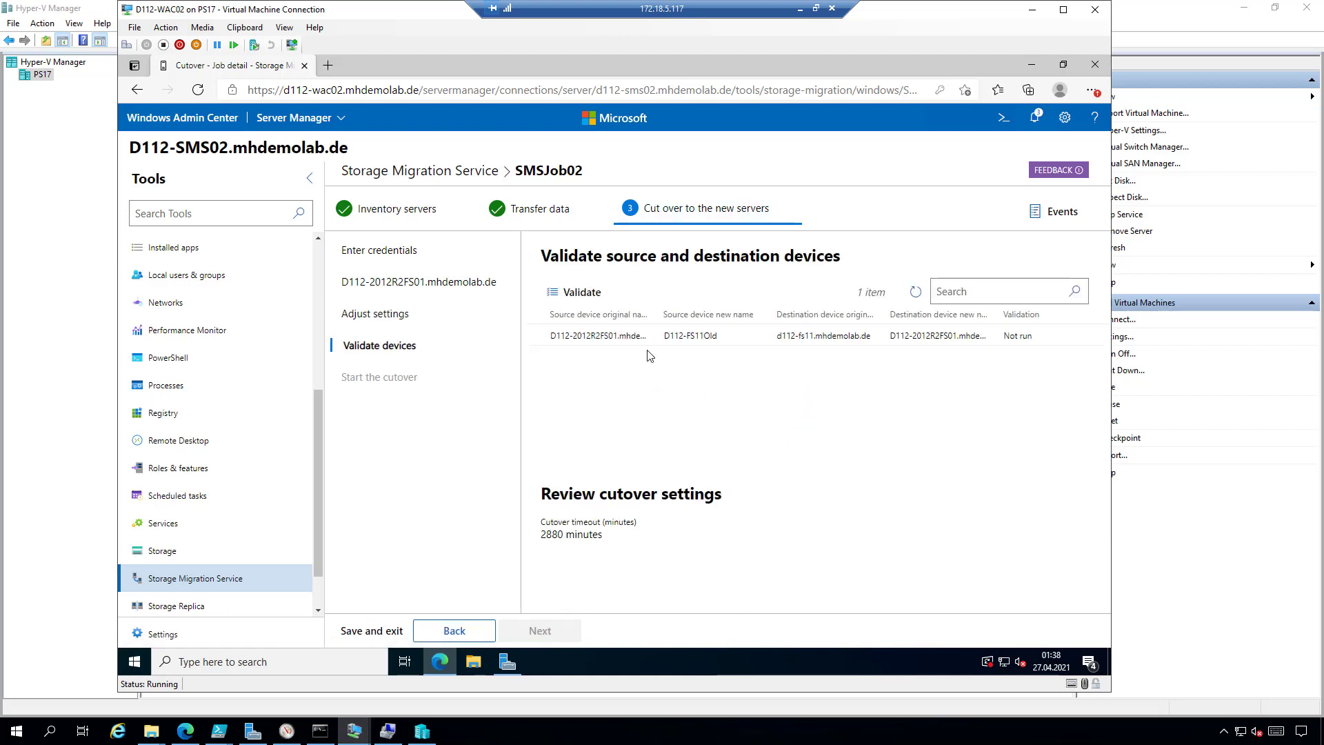
{"action": "left_click", "coordinate": [591, 292]}
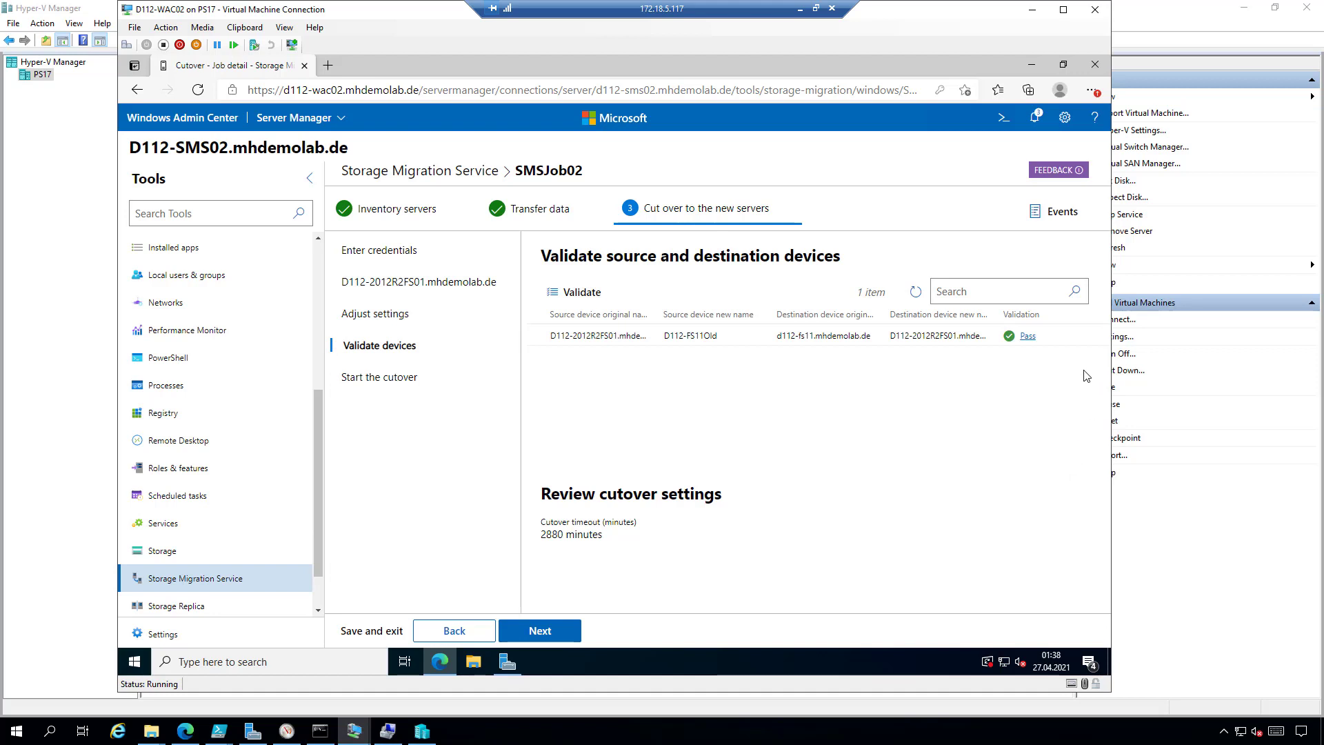
{"action": "left_click", "coordinate": [1027, 337]}
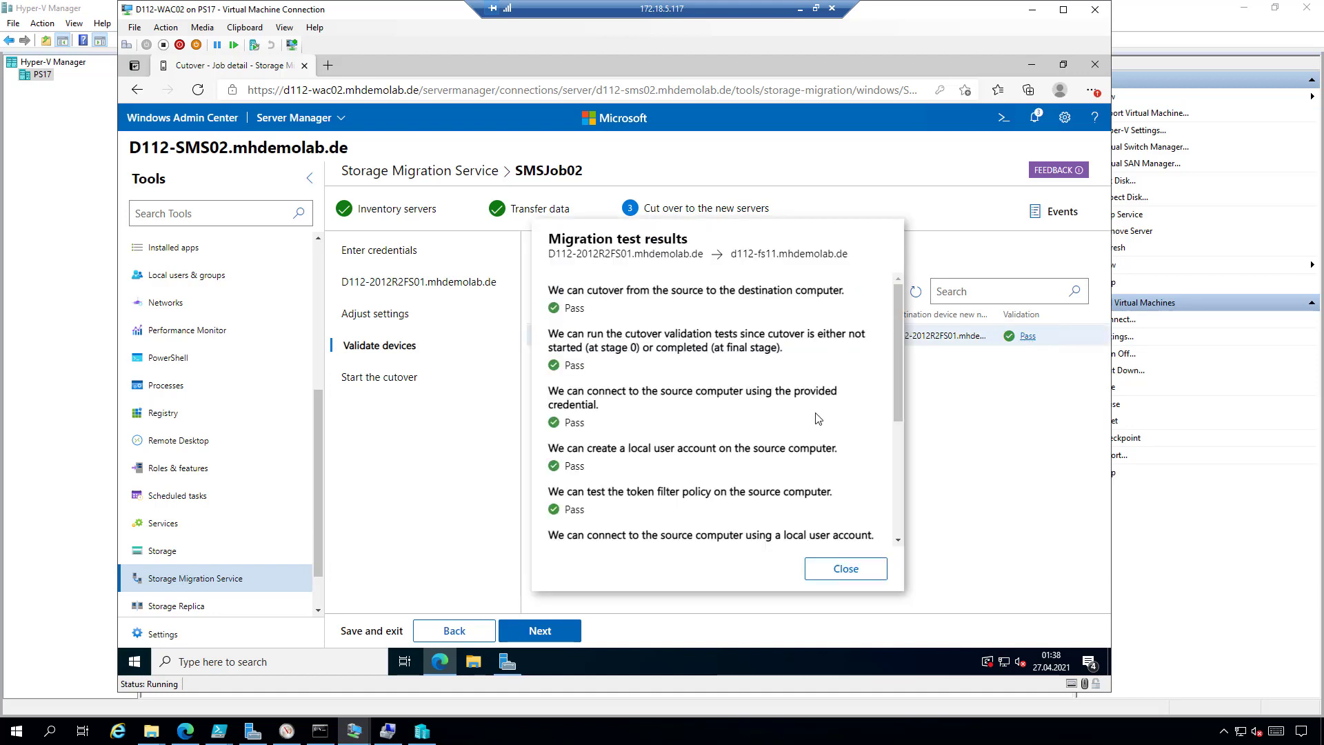
{"action": "scroll", "coordinate": [818, 418], "scroll_direction": "down", "scroll_amount": 3}
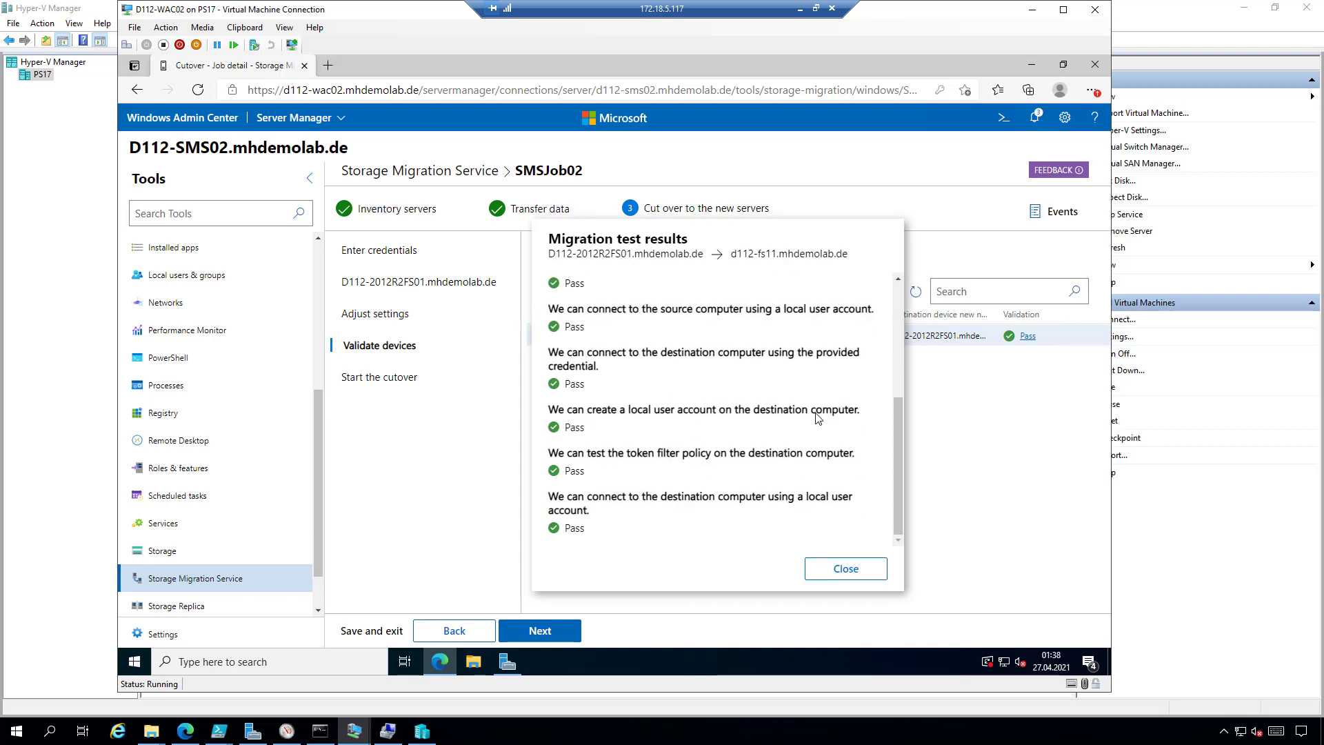
{"action": "left_click", "coordinate": [841, 571]}
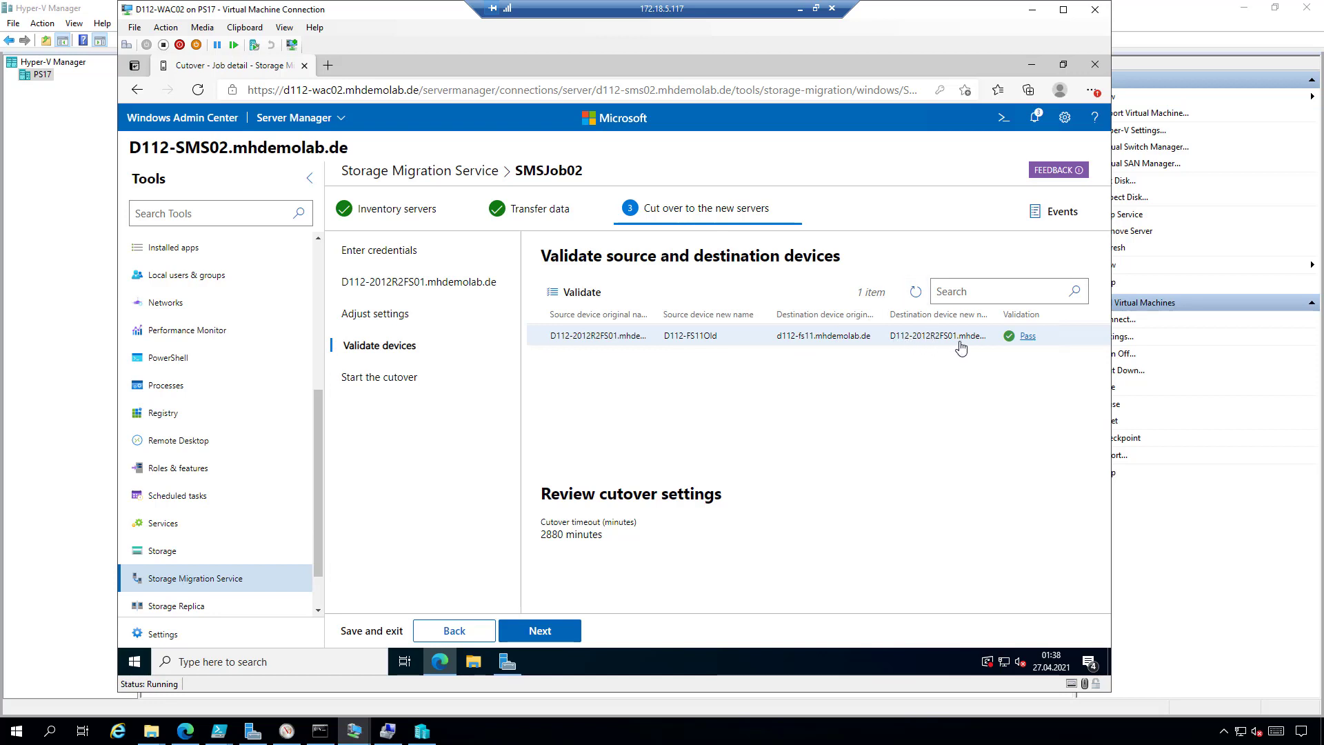
- Start the cutover from D112-2012R2FS01 to d112-fs11
{"action": "left_click", "coordinate": [542, 630]}
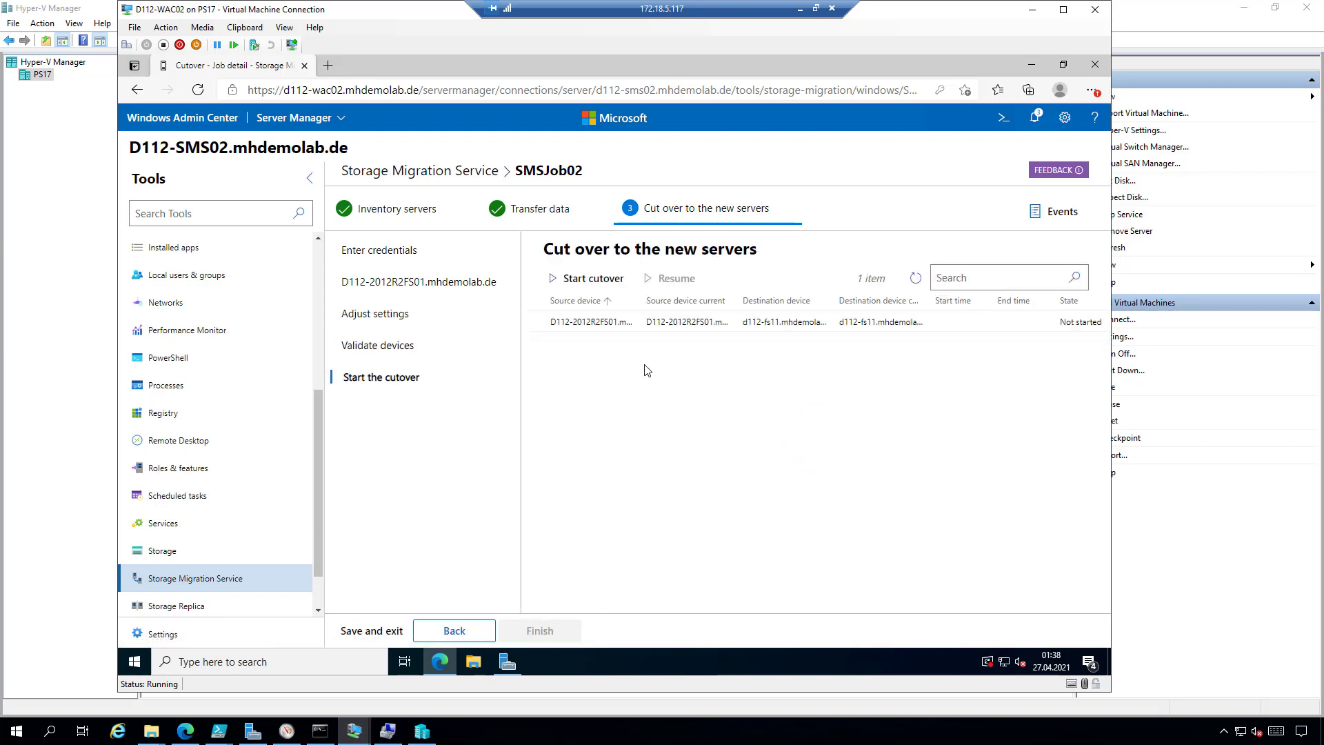
{"action": "left_click", "coordinate": [600, 283]}
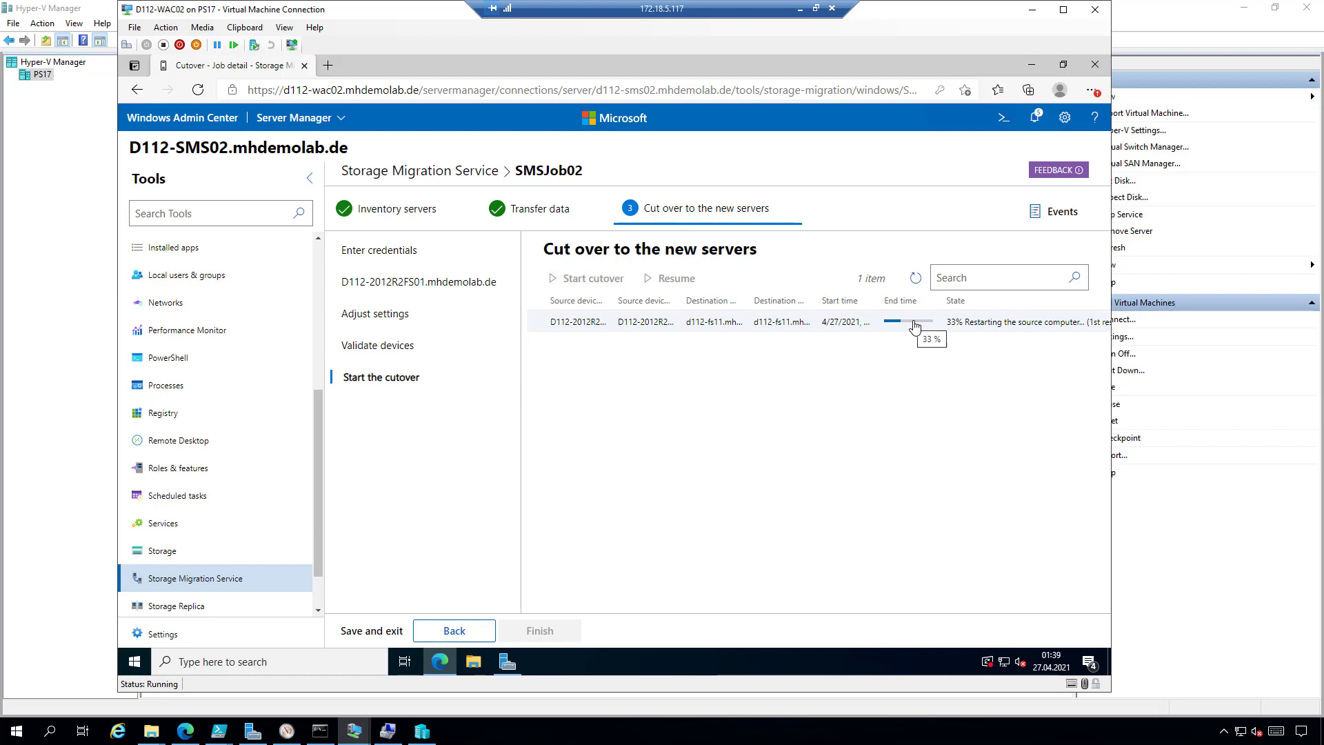
- Check the D112-OldFS01 and D112-FS11 virtual machines during the cutover, then return to the SMSJob02 cutover page on D112-WAC02
{"action": "left_click", "coordinate": [354, 732]}
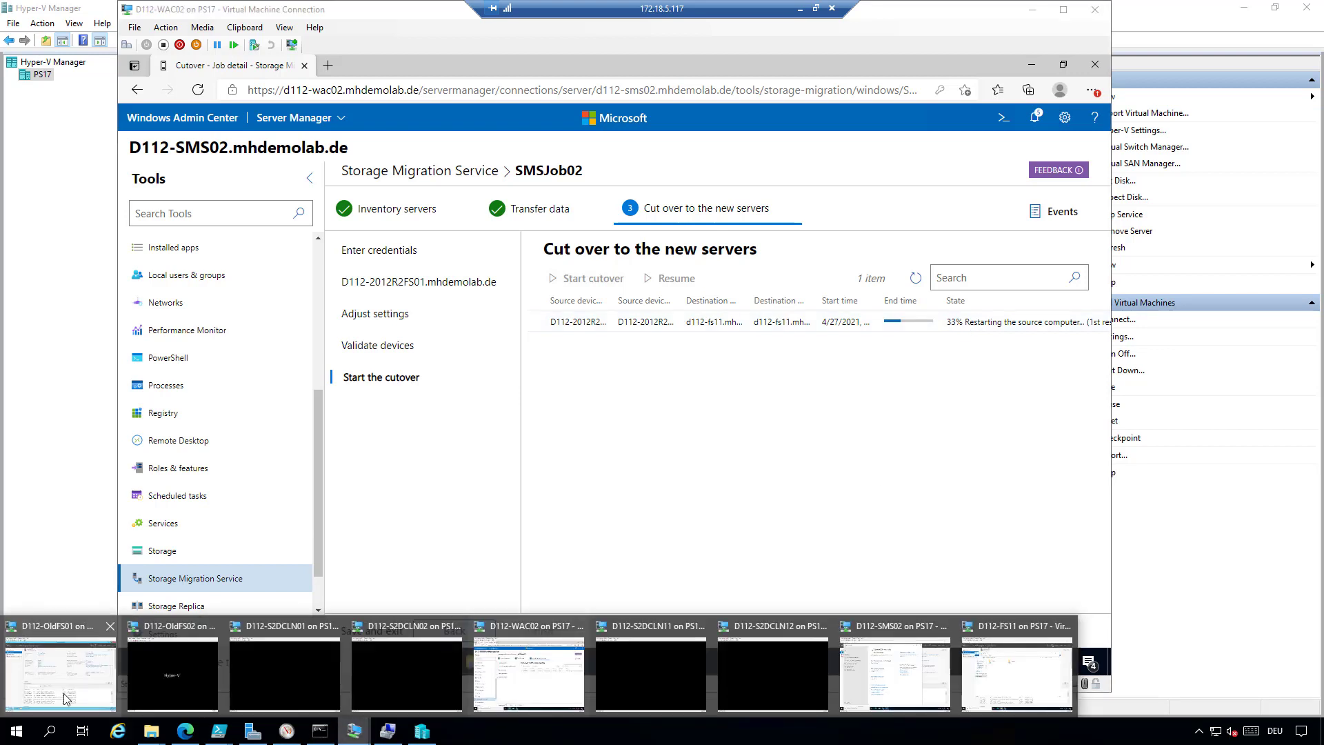
{"action": "left_click", "coordinate": [69, 672]}
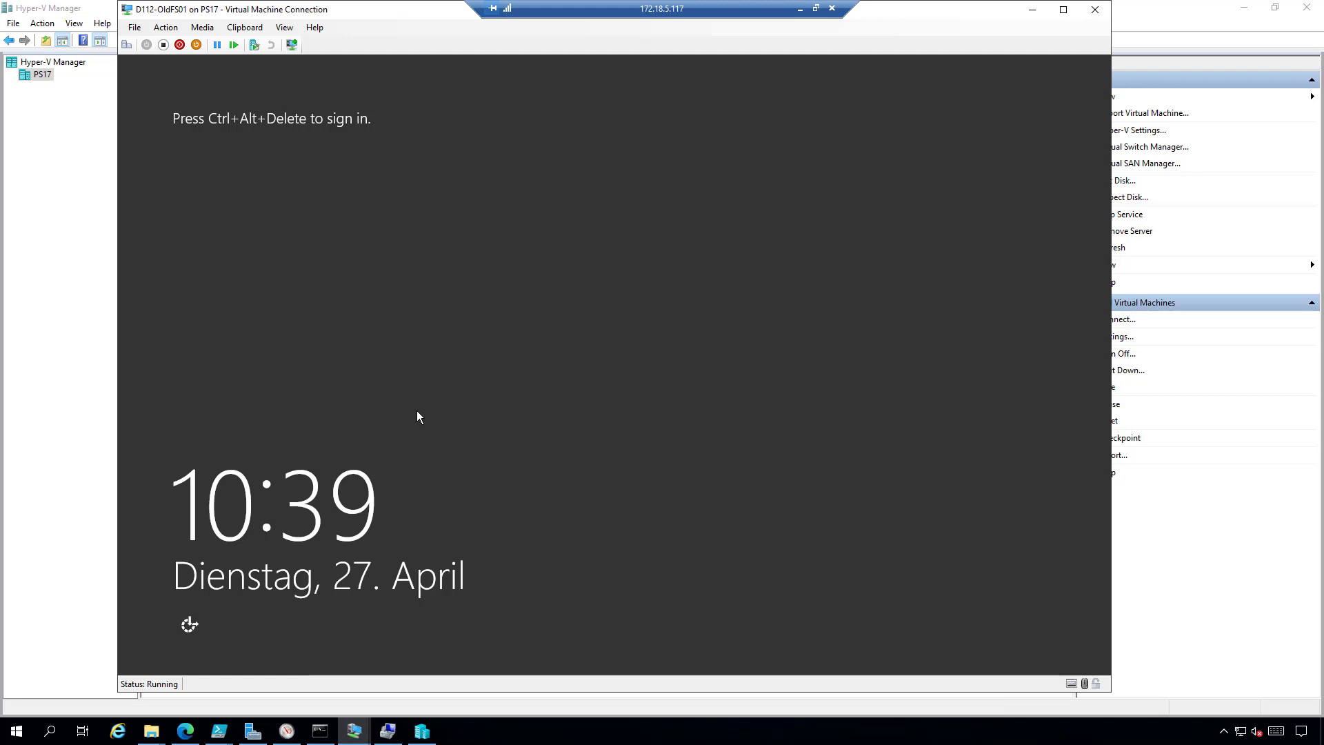
{"action": "left_click", "coordinate": [354, 732]}
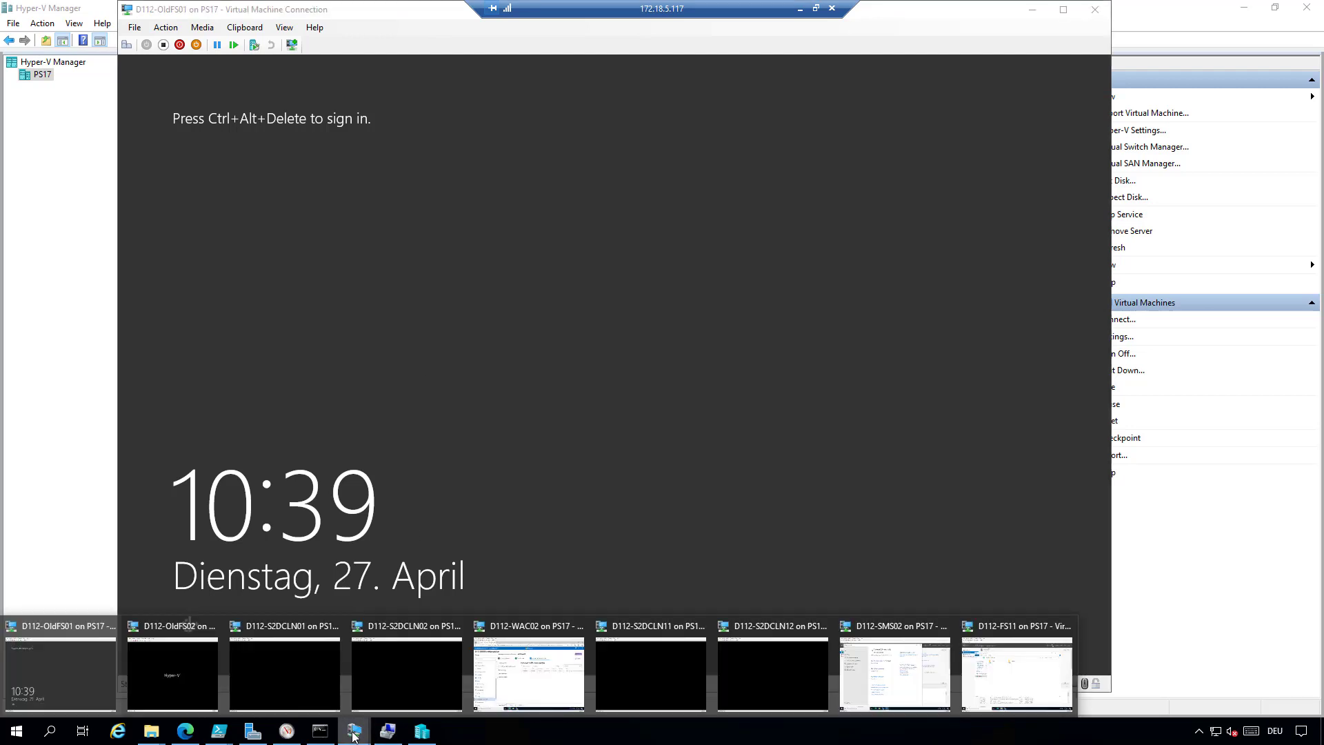
{"action": "left_click", "coordinate": [1018, 669]}
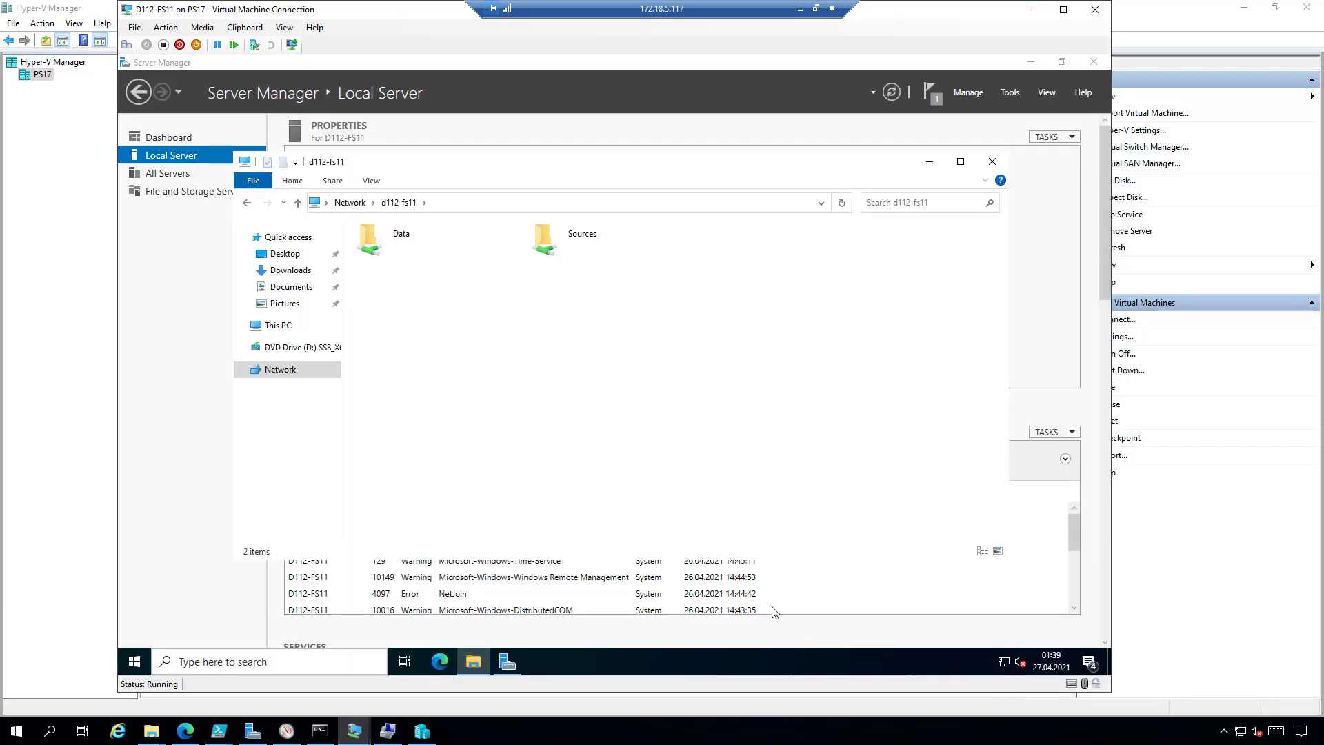
{"action": "left_click", "coordinate": [1159, 13]}
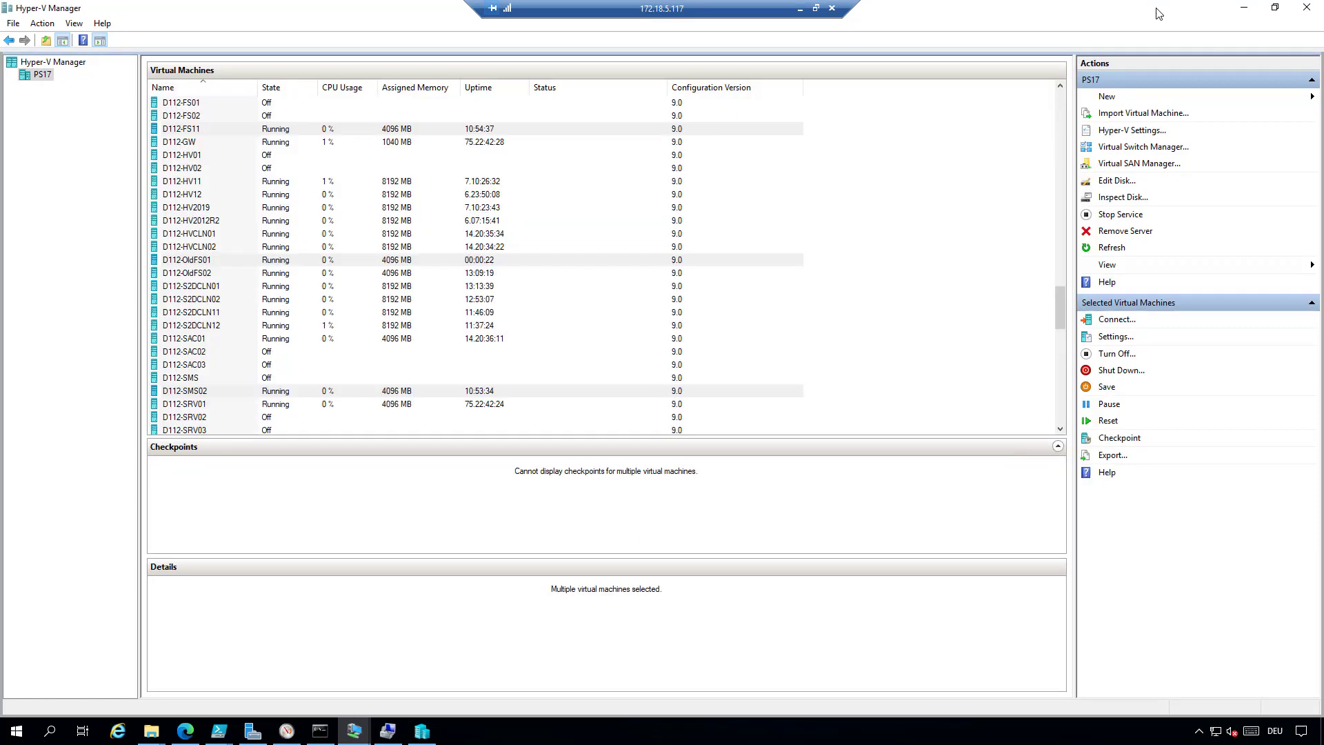
{"action": "left_click", "coordinate": [349, 735]}
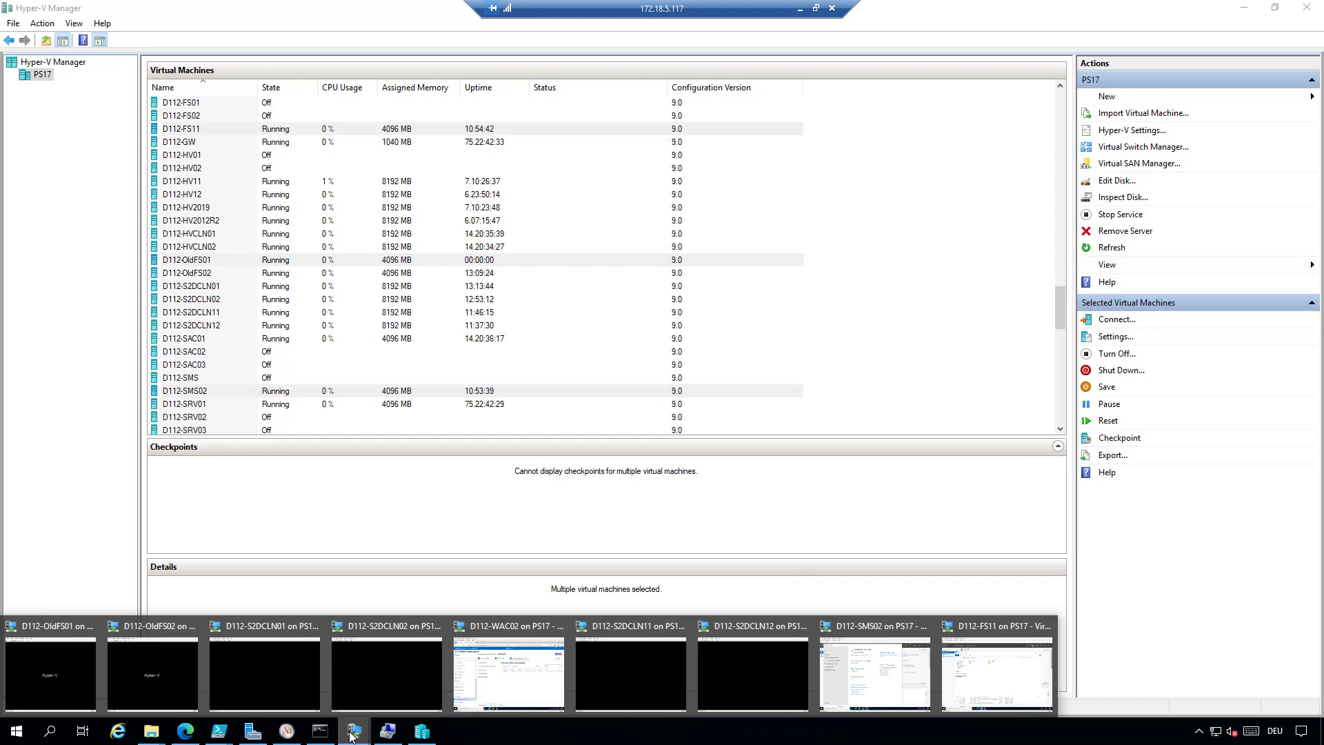
{"action": "left_click", "coordinate": [39, 686]}
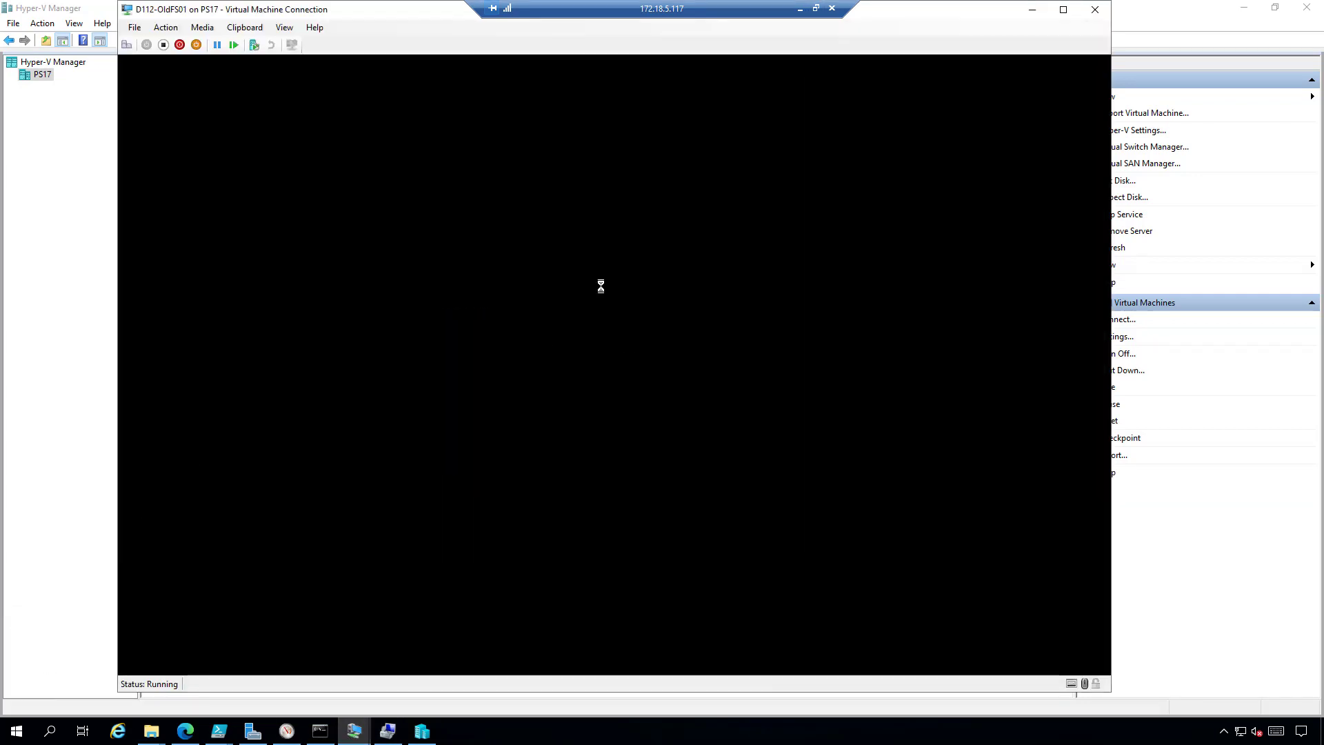
{"action": "left_click", "coordinate": [360, 737]}
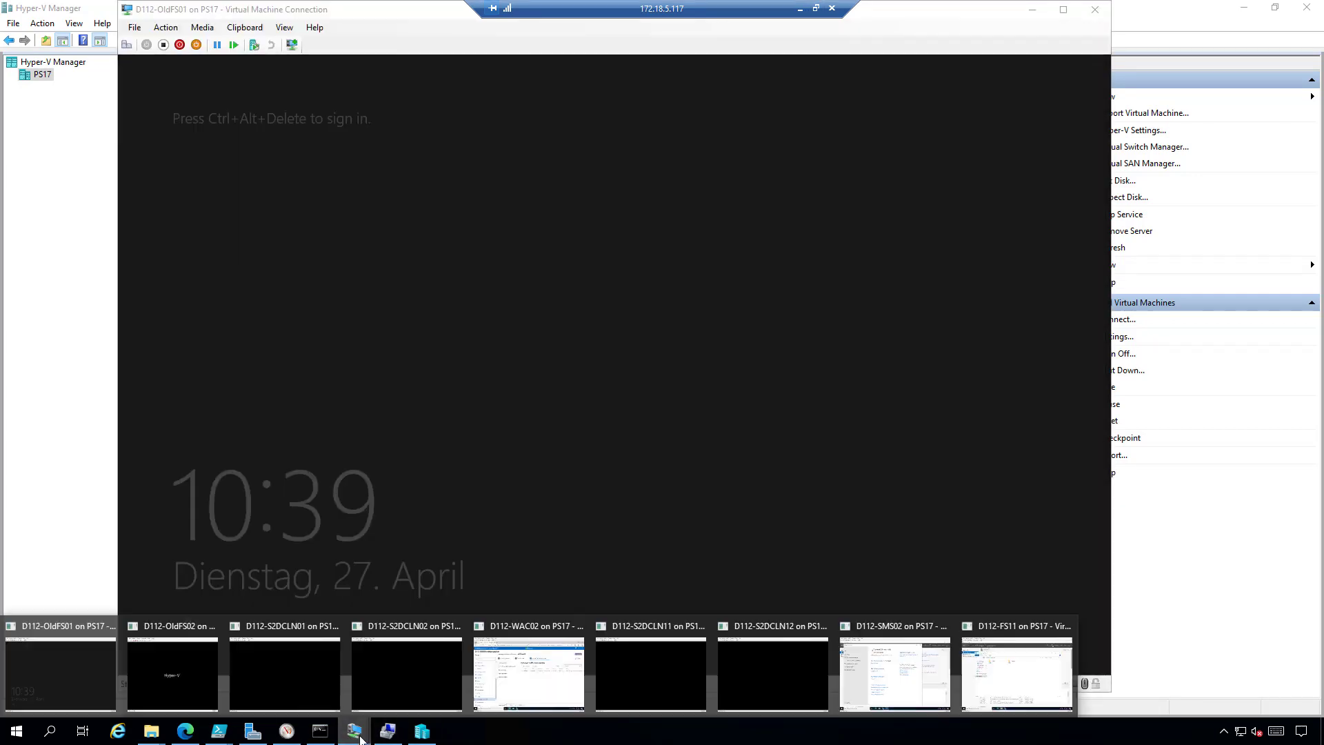
{"action": "left_click", "coordinate": [484, 700]}
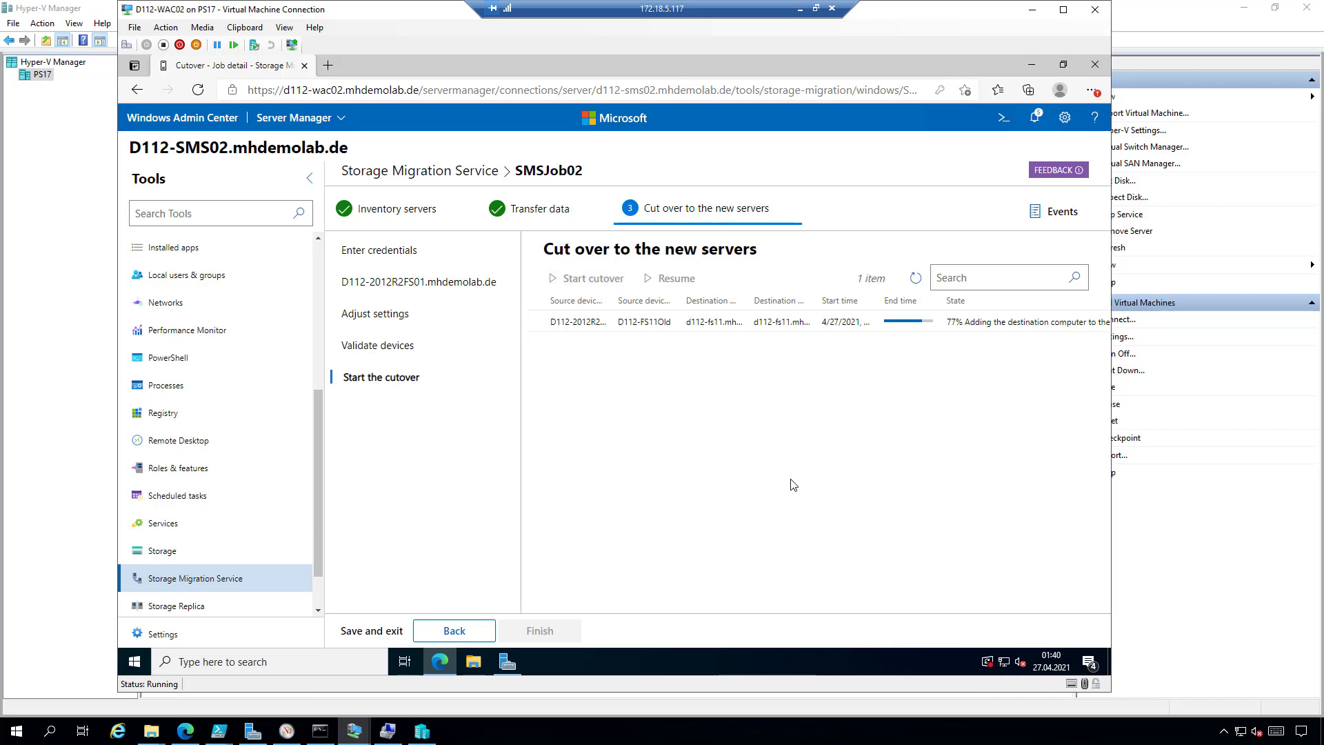
- Connect to the d112-s2dcl02 cluster and examine its dashboard and server inventory
{"action": "left_click", "coordinate": [210, 129]}
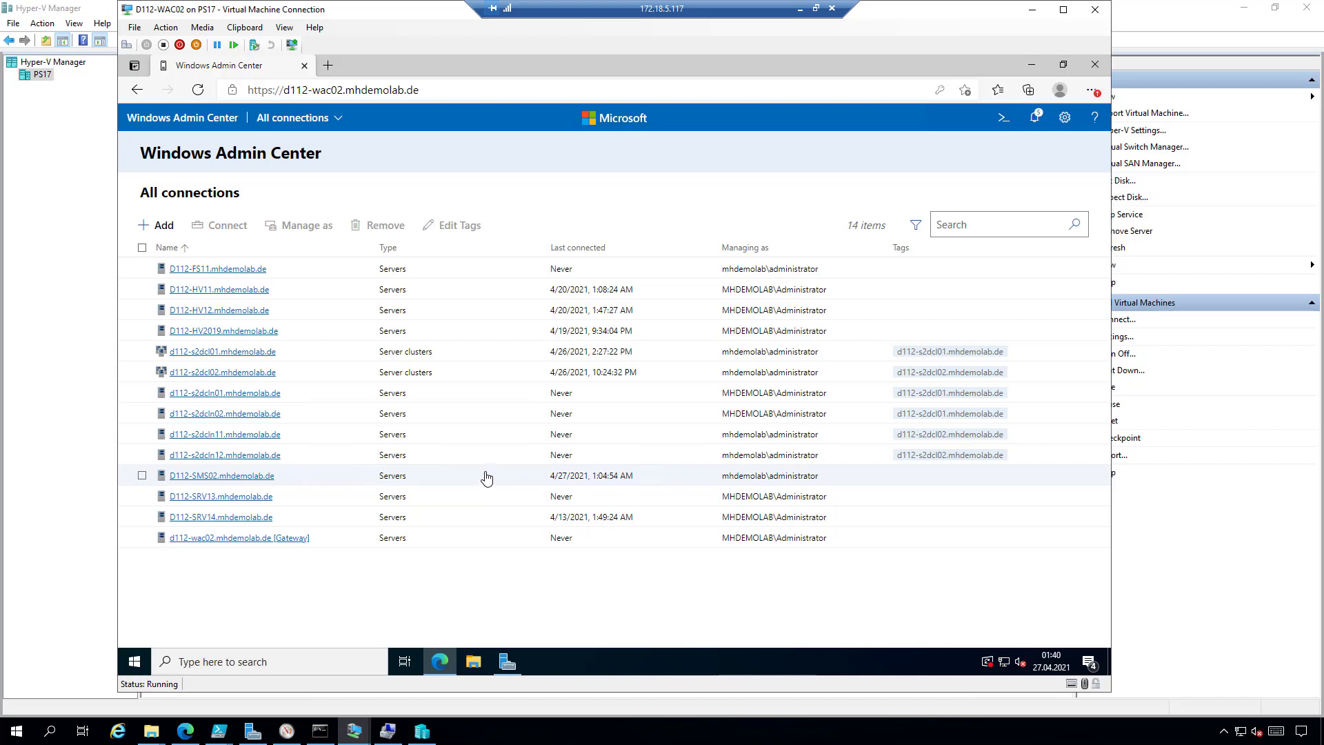
{"action": "left_click", "coordinate": [225, 373]}
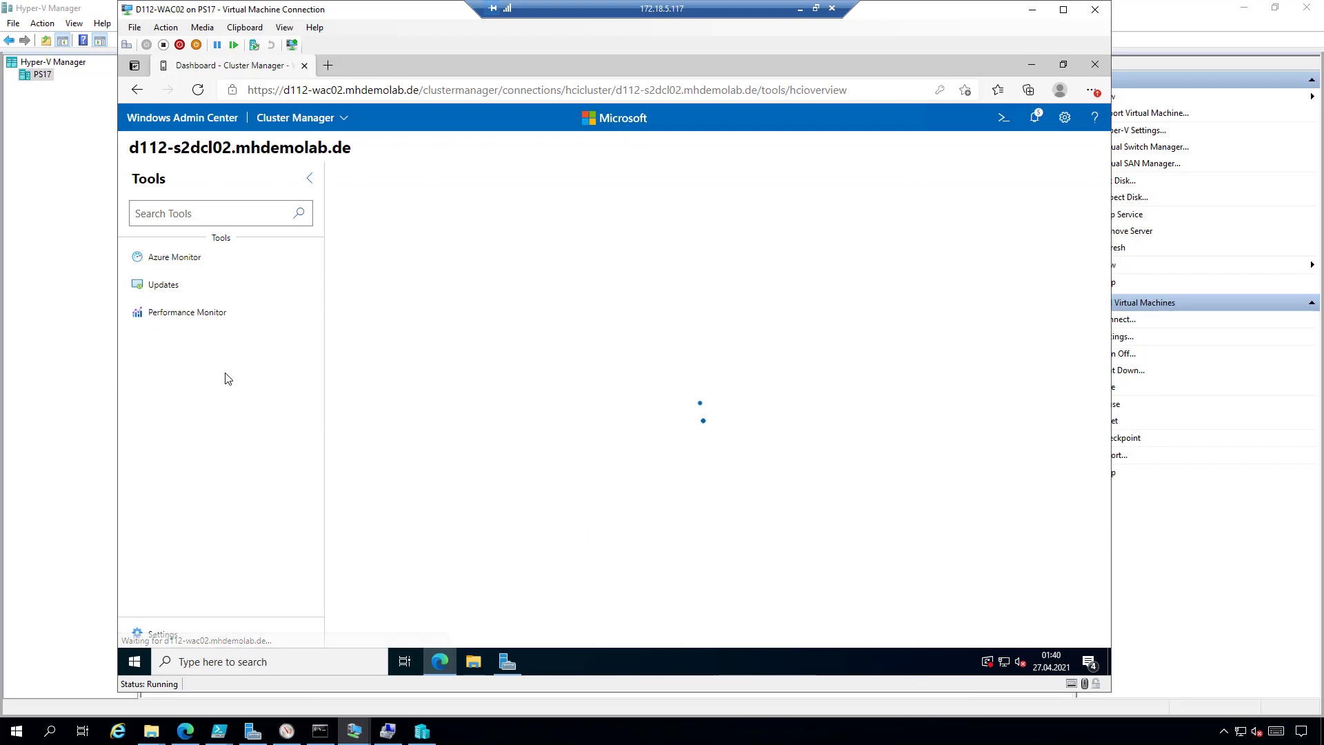
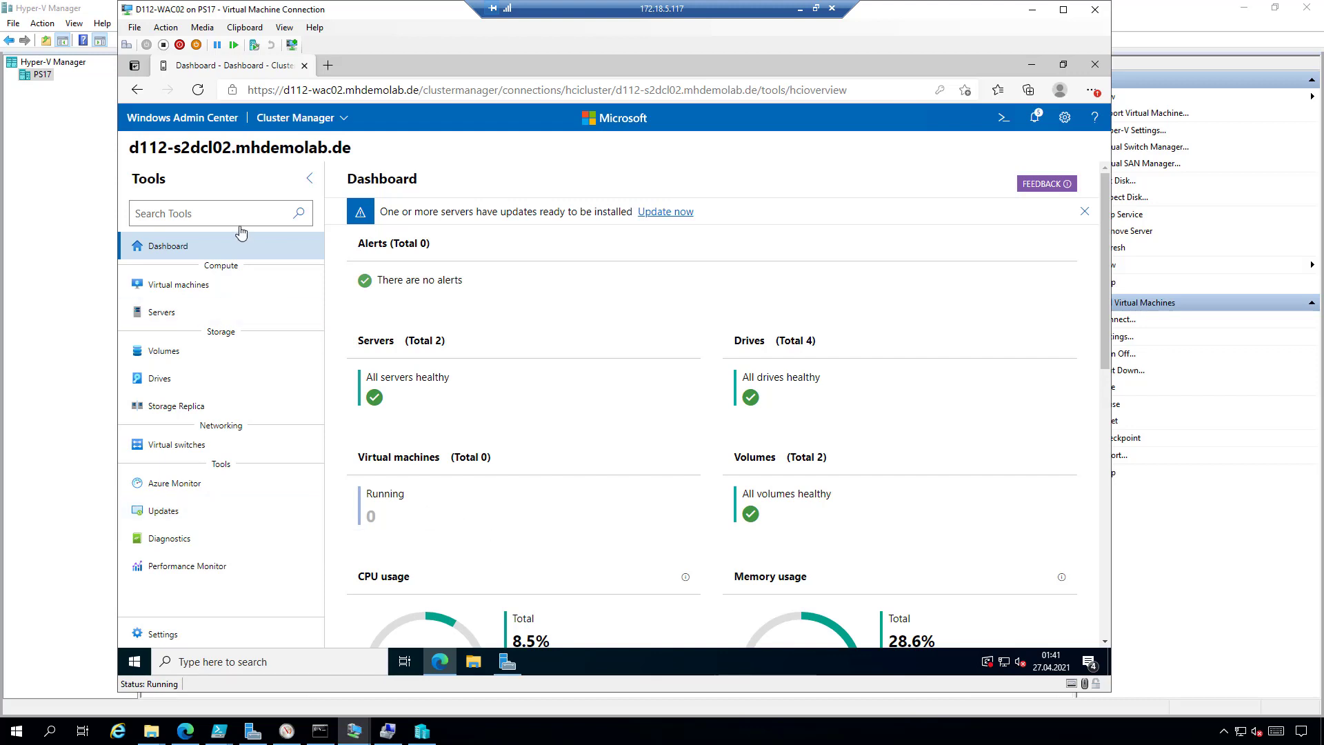
{"action": "scroll", "coordinate": [762, 367], "scroll_direction": "down", "scroll_amount": 2}
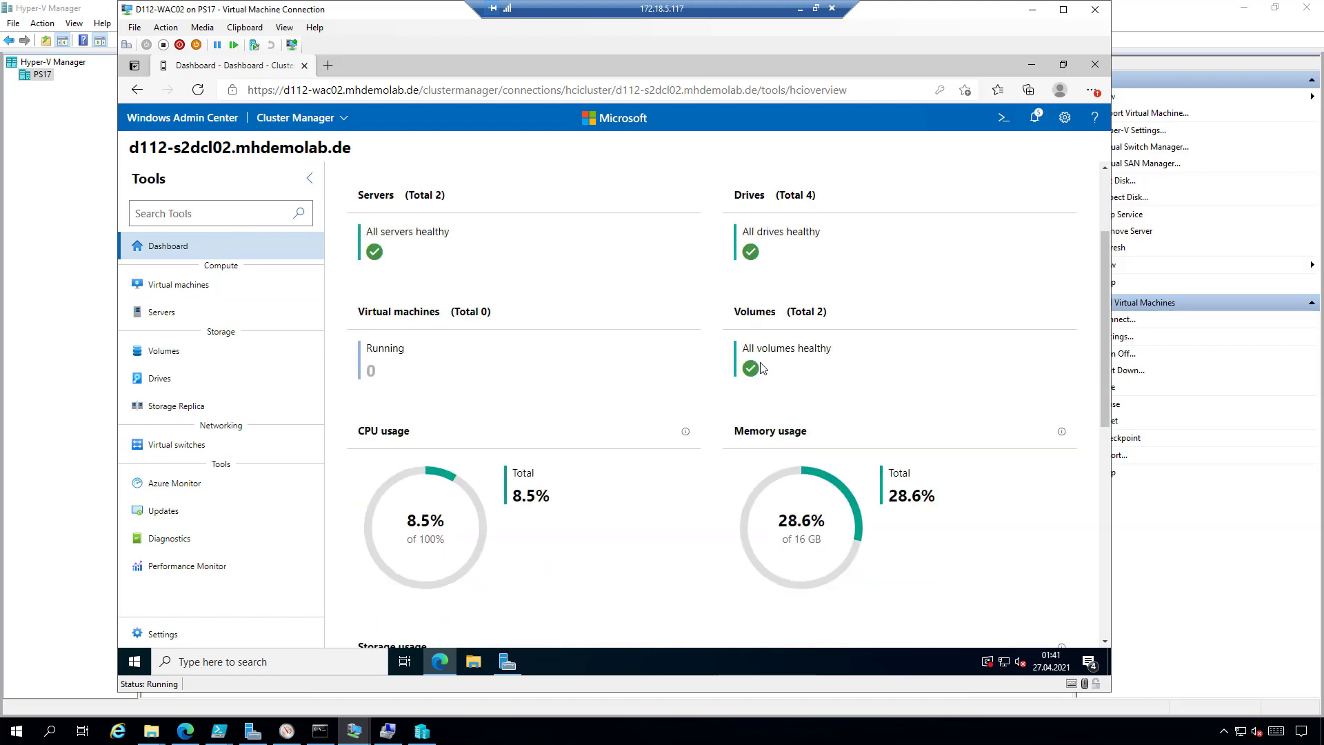
{"action": "scroll", "coordinate": [762, 368], "scroll_direction": "down", "scroll_amount": 5}
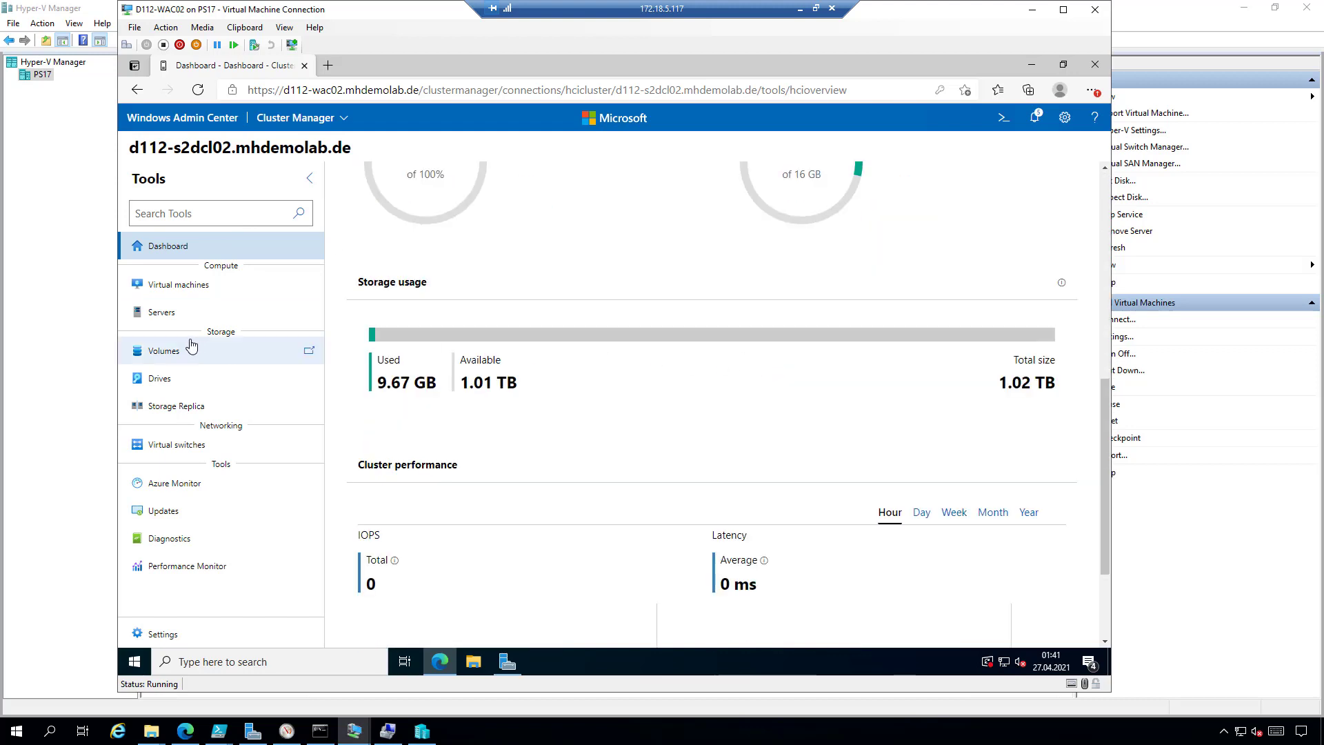
{"action": "left_click", "coordinate": [179, 322]}
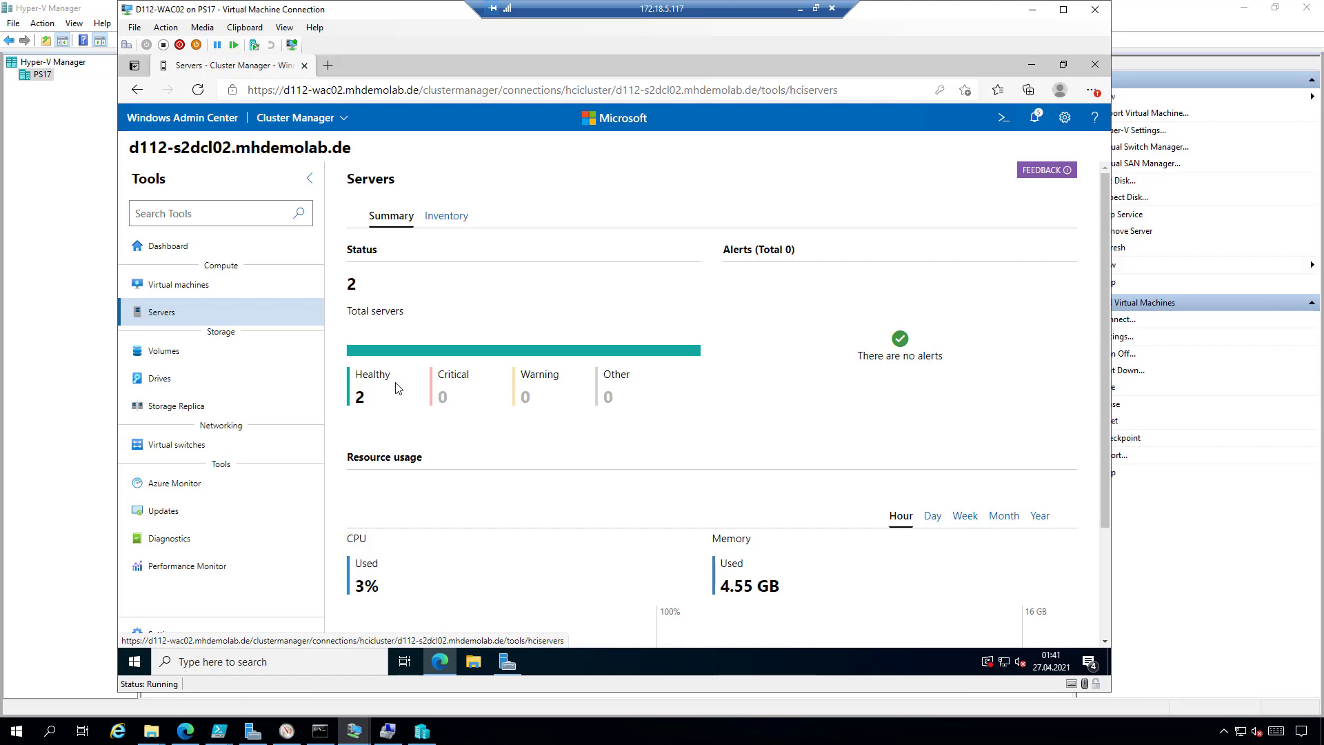
{"action": "left_click", "coordinate": [446, 218]}
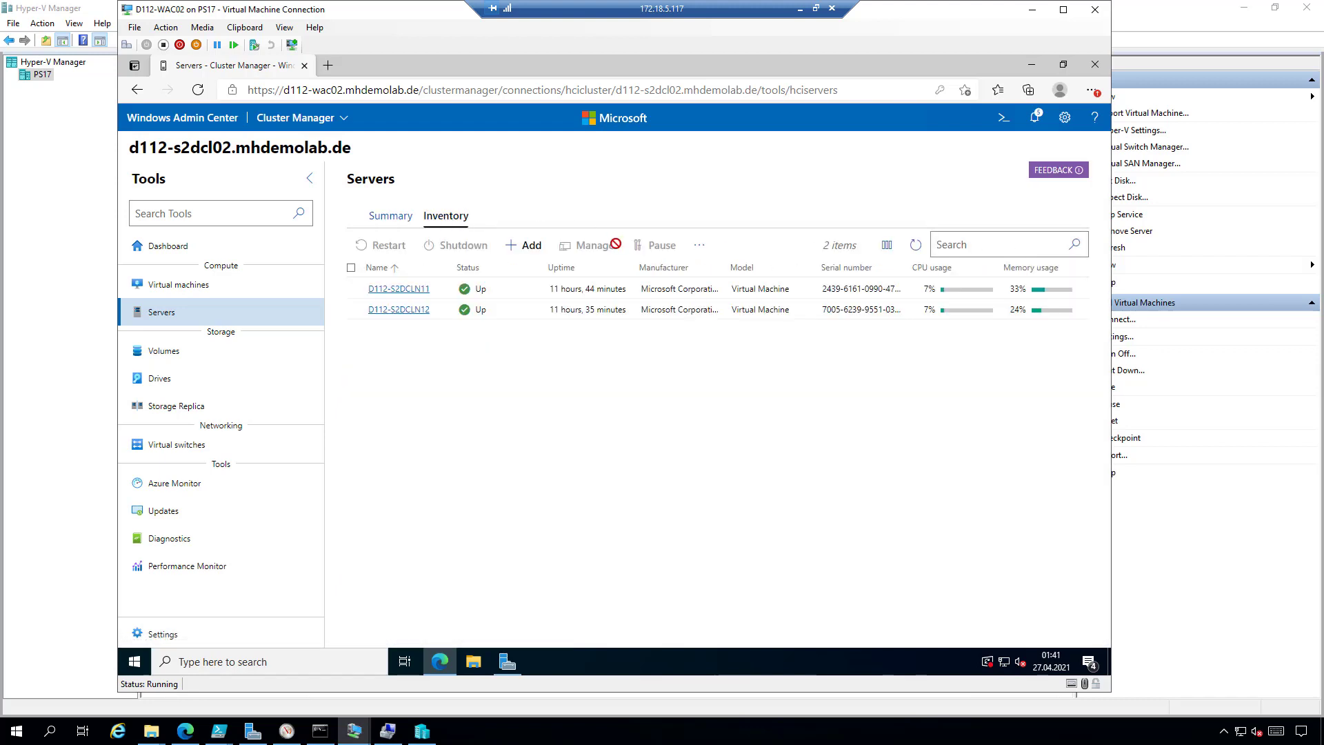
- Open the details of server D112-S2DCLN11 and examine its properties, including the operating system name
{"action": "left_click", "coordinate": [387, 290]}
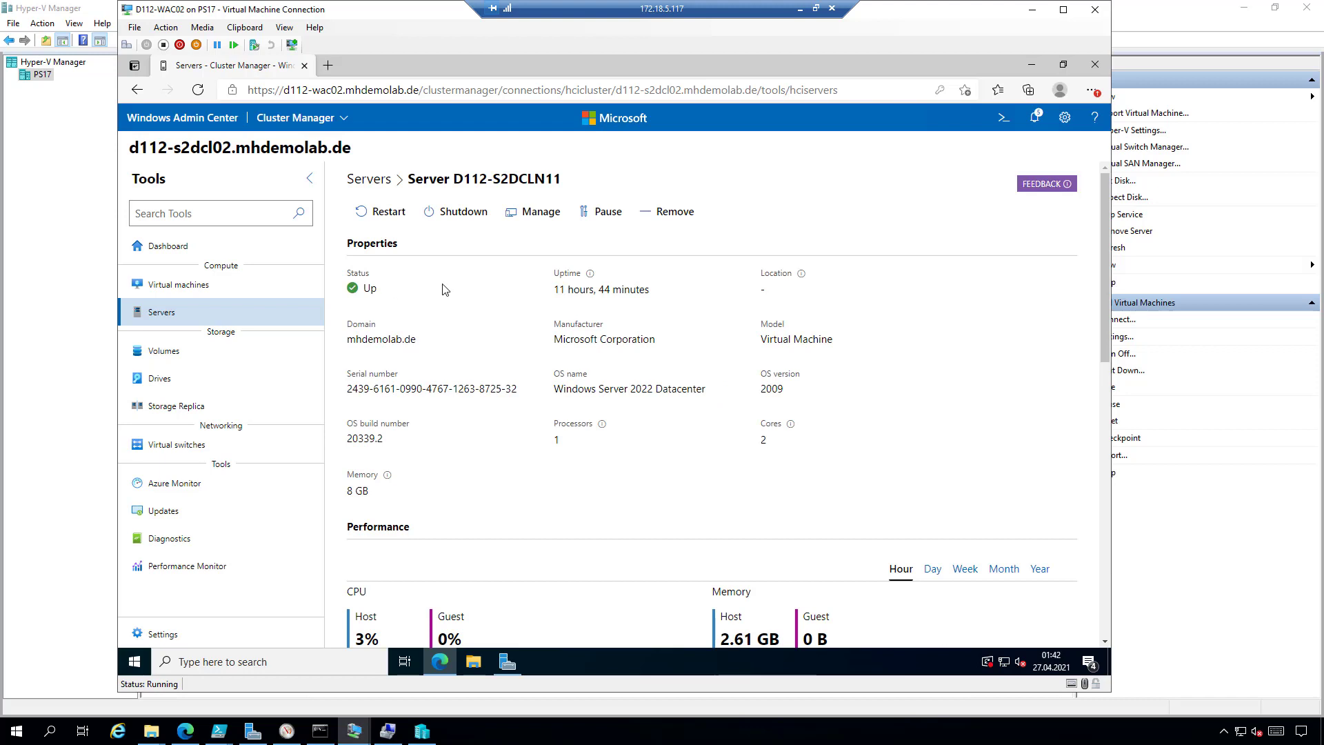
{"action": "left_click", "coordinate": [809, 738]}
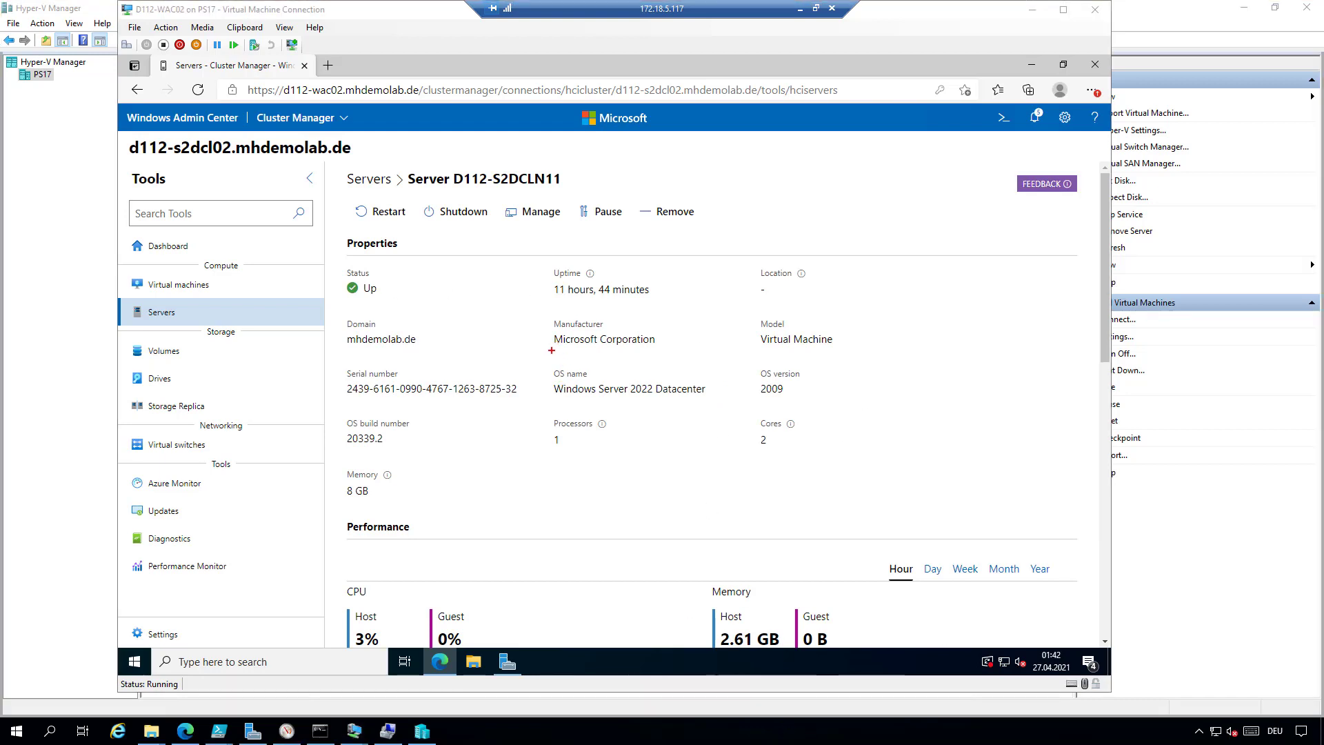
{"action": "left_click_drag", "start_coordinate": [544, 355], "coordinate": [718, 403]}
- Open Volume01 from the cluster's volume inventory and examine its resiliency, optional features and capacity
{"action": "left_click", "coordinate": [168, 352]}
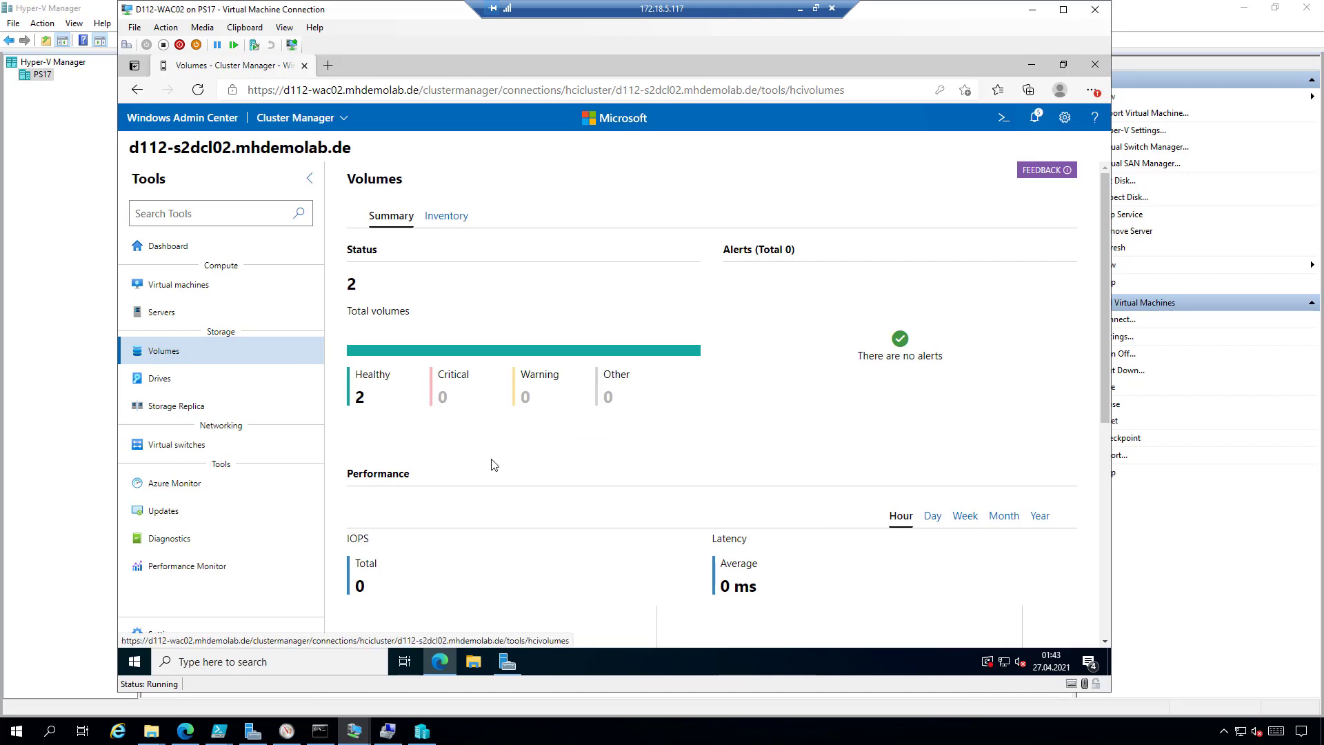
{"action": "left_click", "coordinate": [458, 218]}
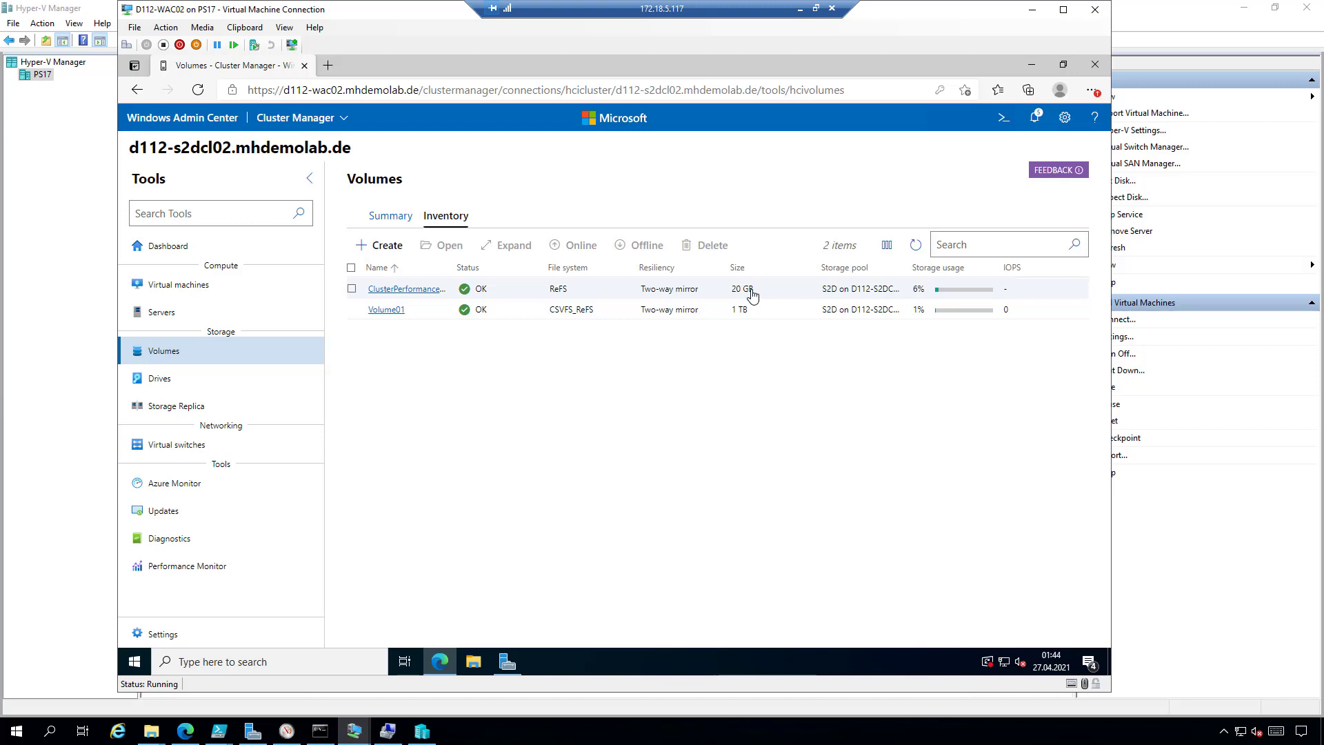
{"action": "left_click", "coordinate": [562, 315]}
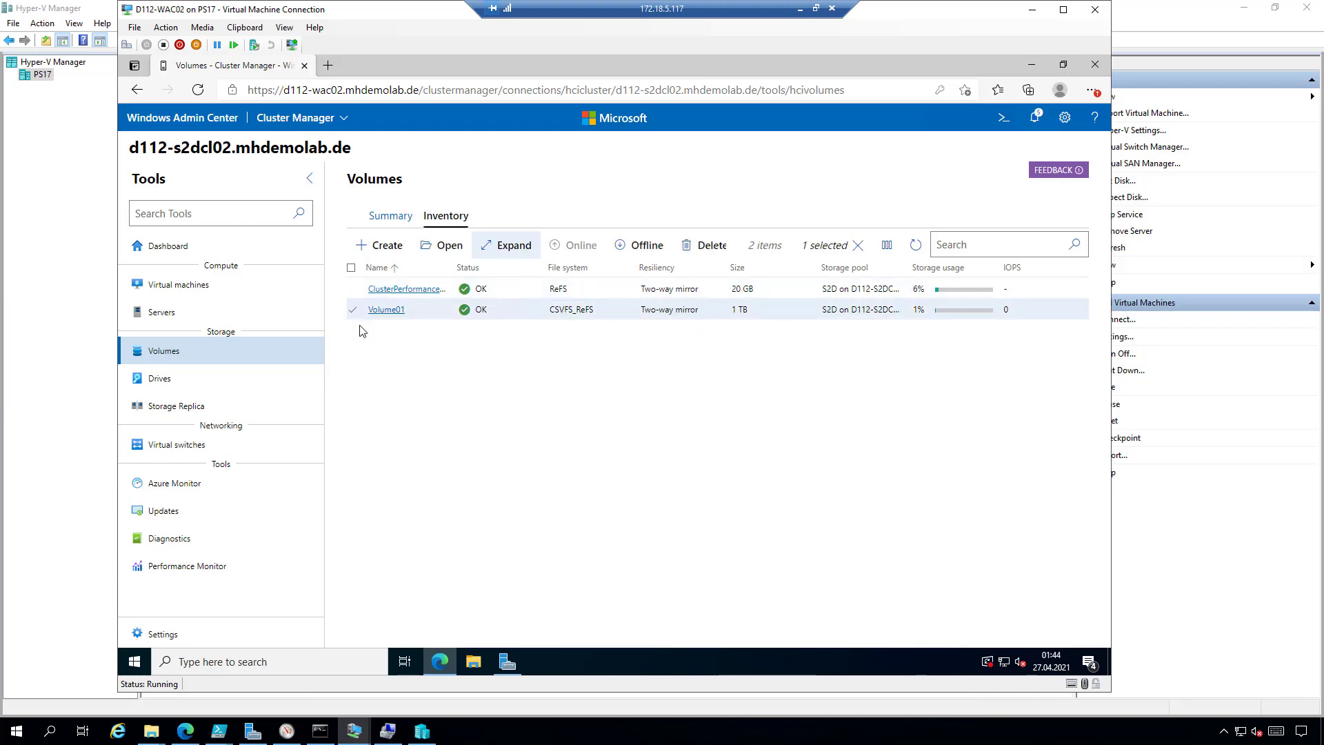
{"action": "left_click", "coordinate": [378, 310]}
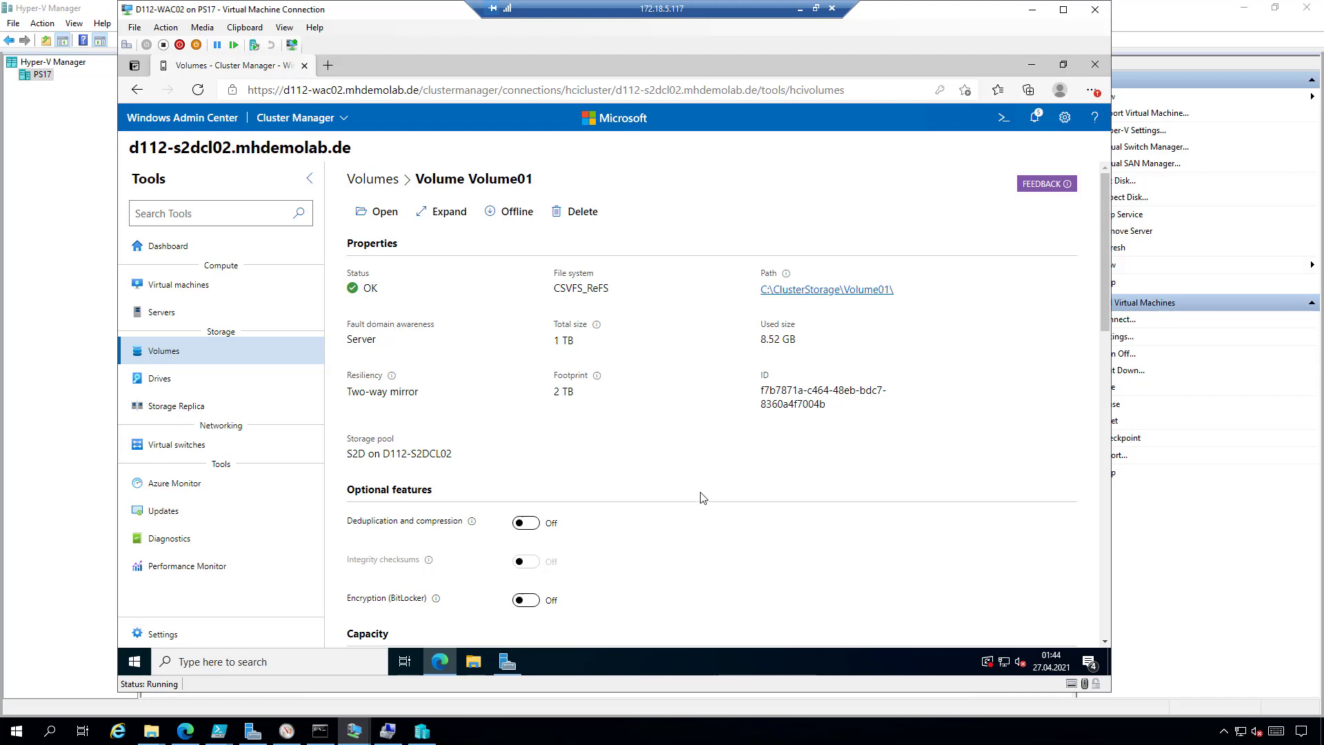
{"action": "scroll", "coordinate": [703, 496], "scroll_direction": "down", "scroll_amount": 2}
{"action": "scroll", "coordinate": [702, 497], "scroll_direction": "down", "scroll_amount": 1}
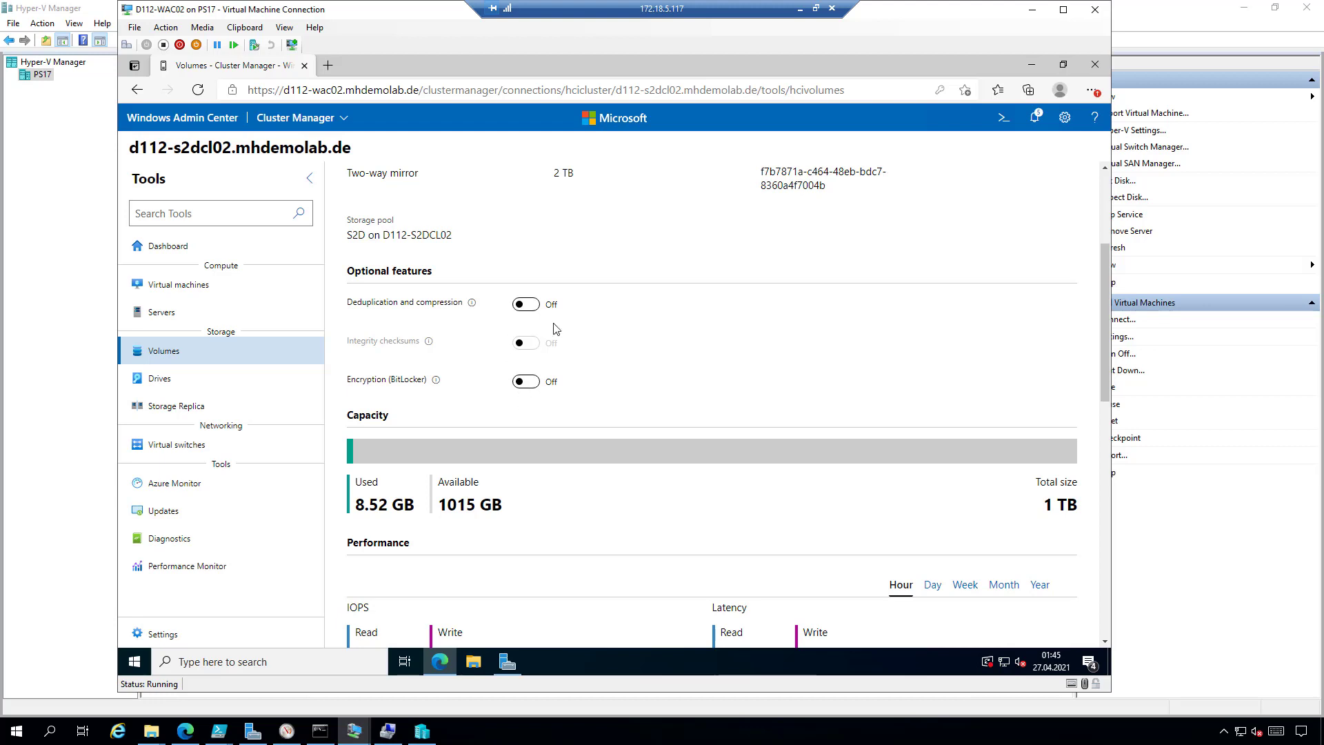
{"action": "scroll", "coordinate": [714, 264], "scroll_direction": "up", "scroll_amount": 3}
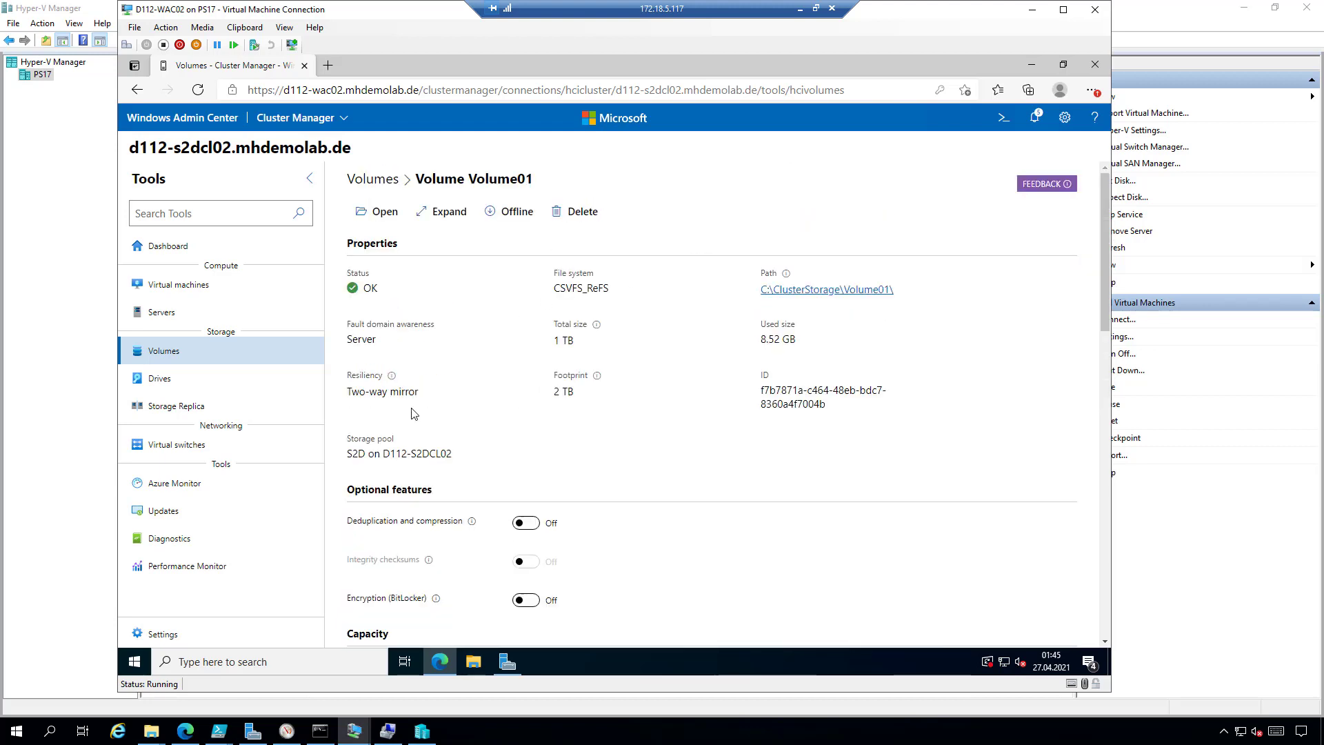
{"action": "left_click_drag", "start_coordinate": [424, 392], "coordinate": [345, 392]}
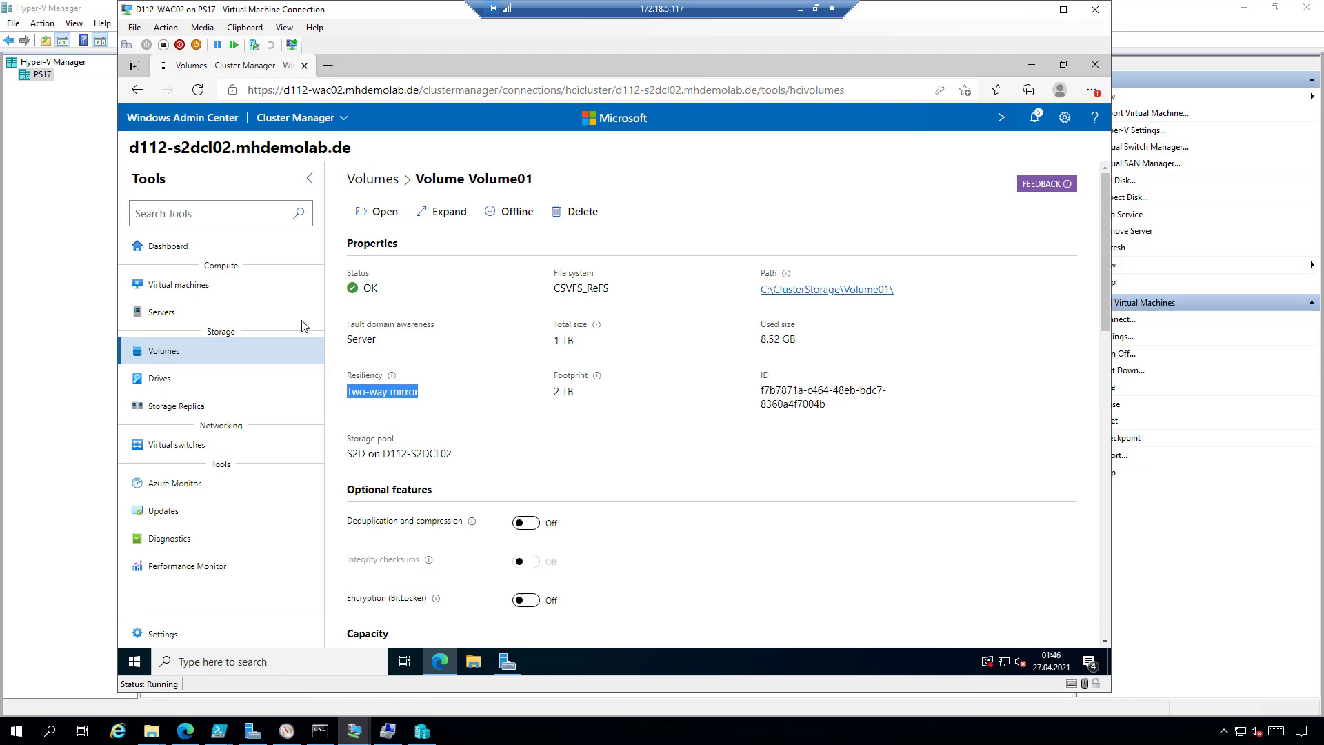
- Pause server D112-S2DCLN12 for maintenance from the cluster's server inventory and resume it after its workloads are drained
{"action": "left_click", "coordinate": [165, 313]}
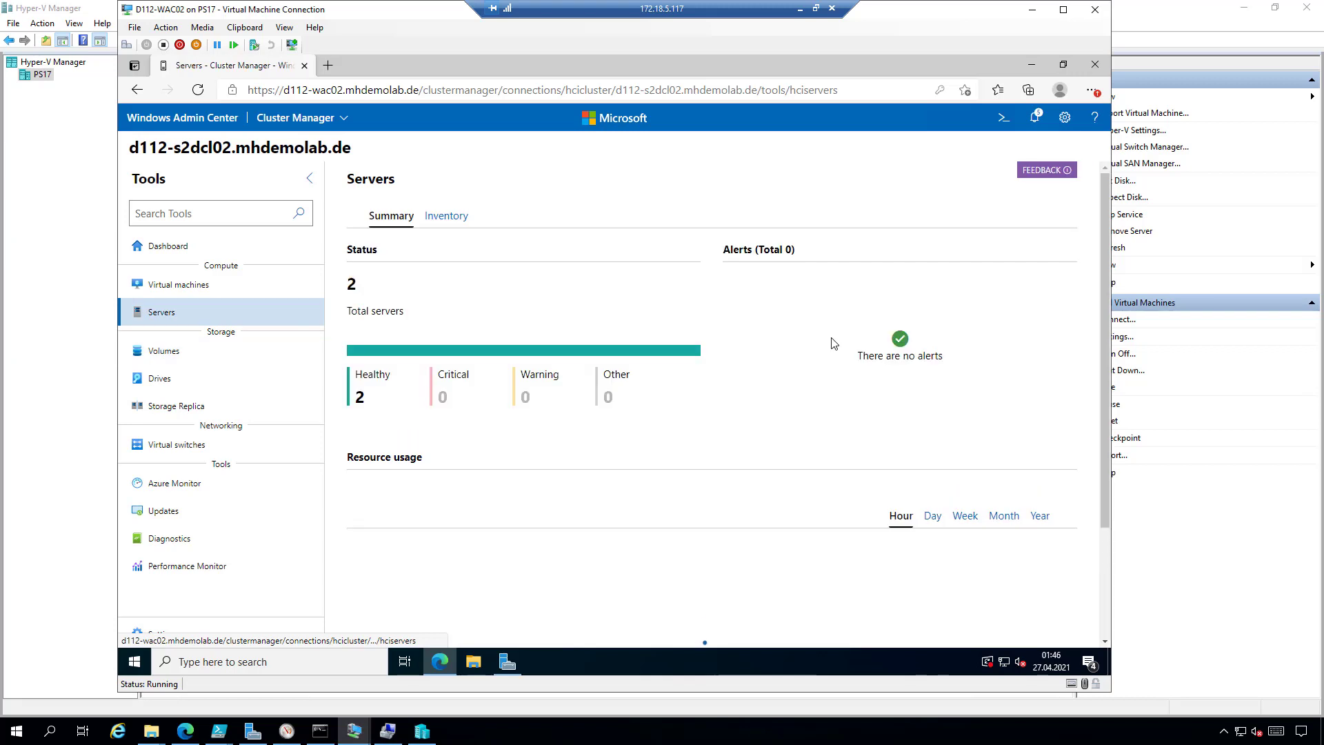
{"action": "left_click", "coordinate": [434, 218]}
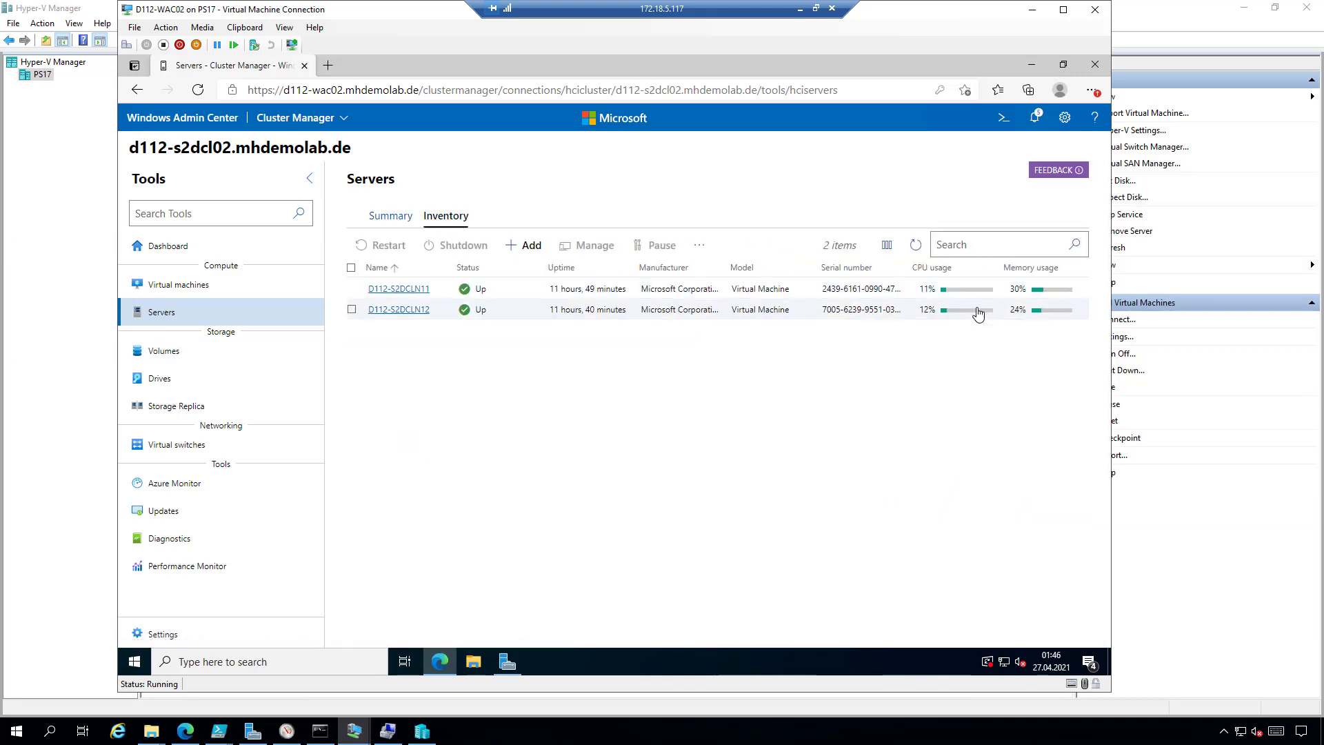
{"action": "left_click", "coordinate": [352, 311]}
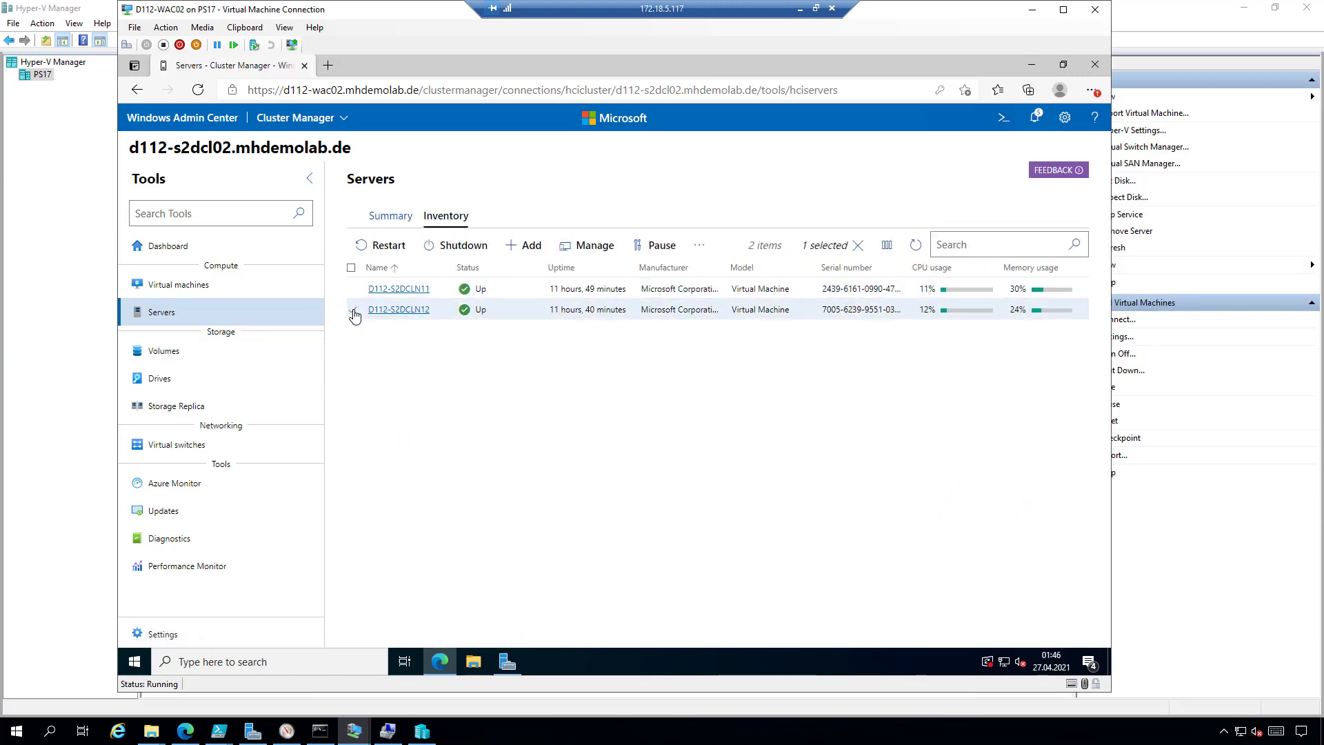
{"action": "left_click", "coordinate": [657, 249]}
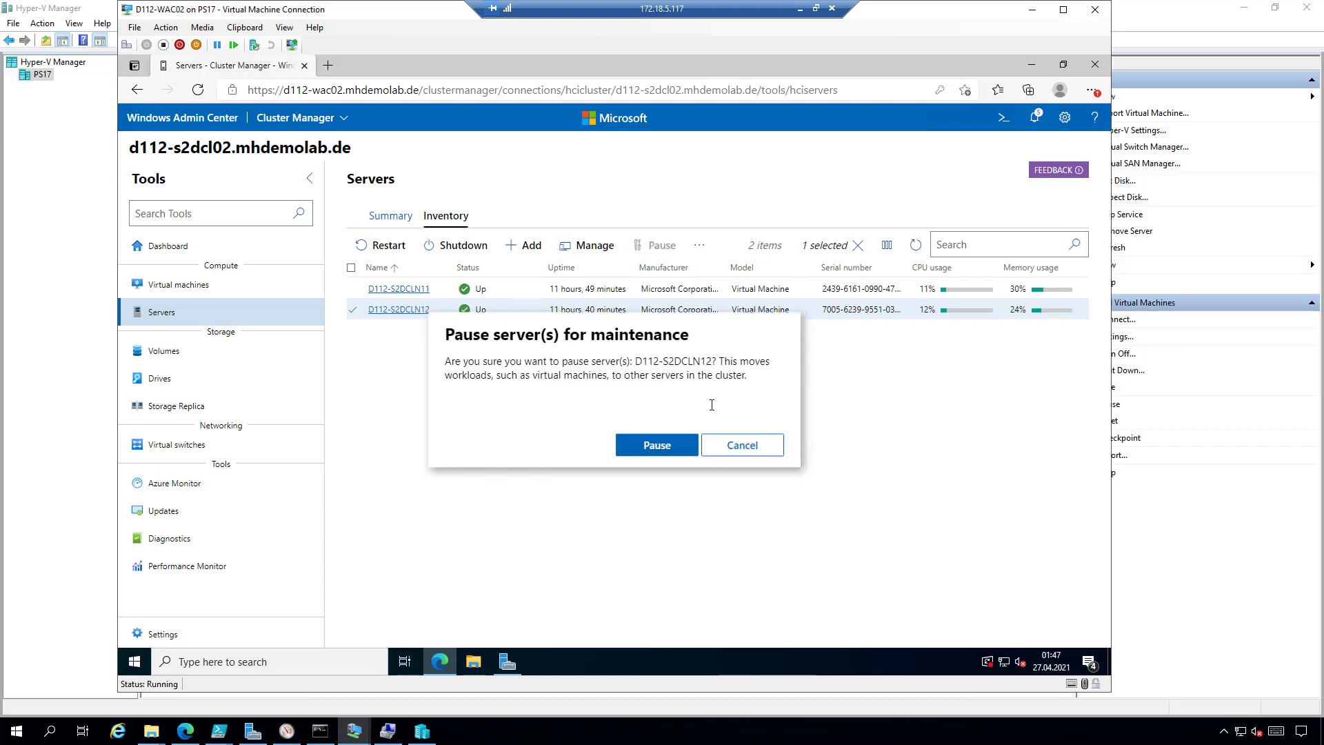
{"action": "left_click", "coordinate": [661, 446]}
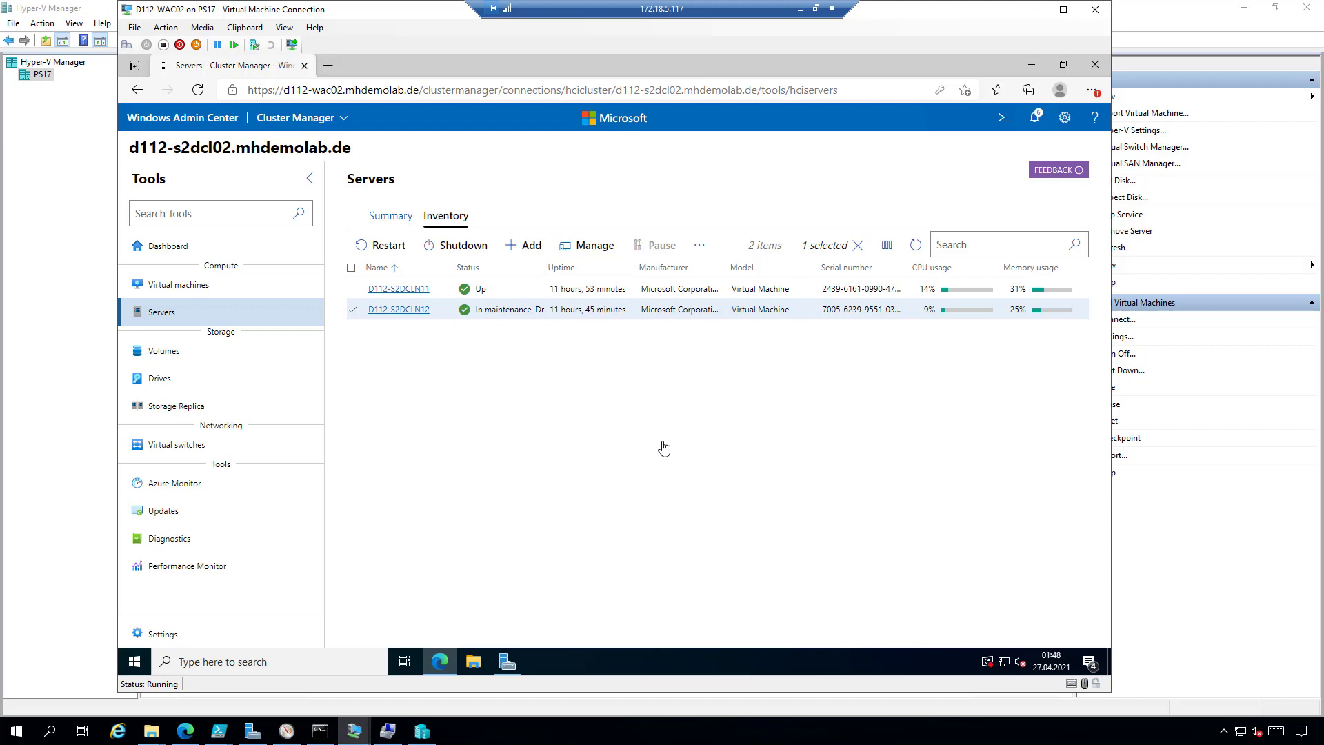
{"action": "left_click", "coordinate": [700, 246]}
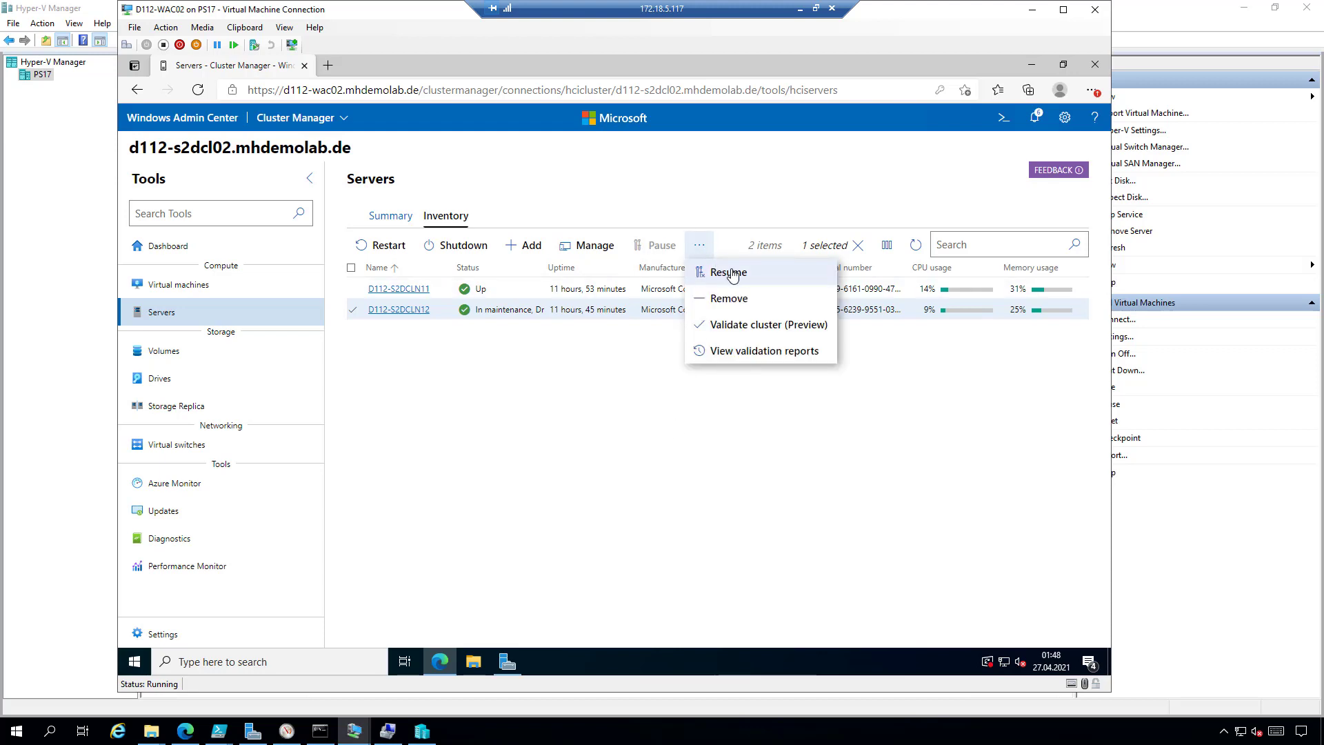
{"action": "left_click", "coordinate": [731, 273]}
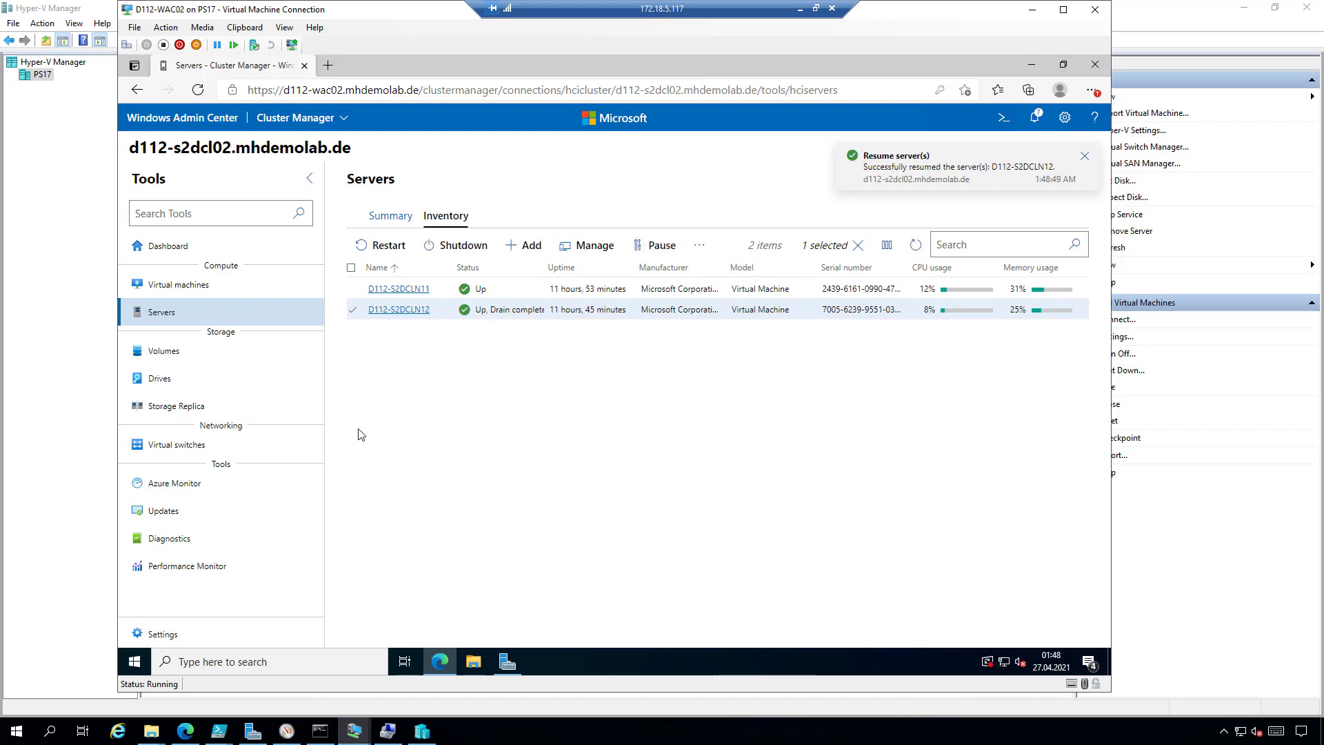
- Review the cluster's volume and drive summaries, including storage pool capacity, and look at the Updates and Diagnostics tools
{"action": "left_click", "coordinate": [188, 353]}
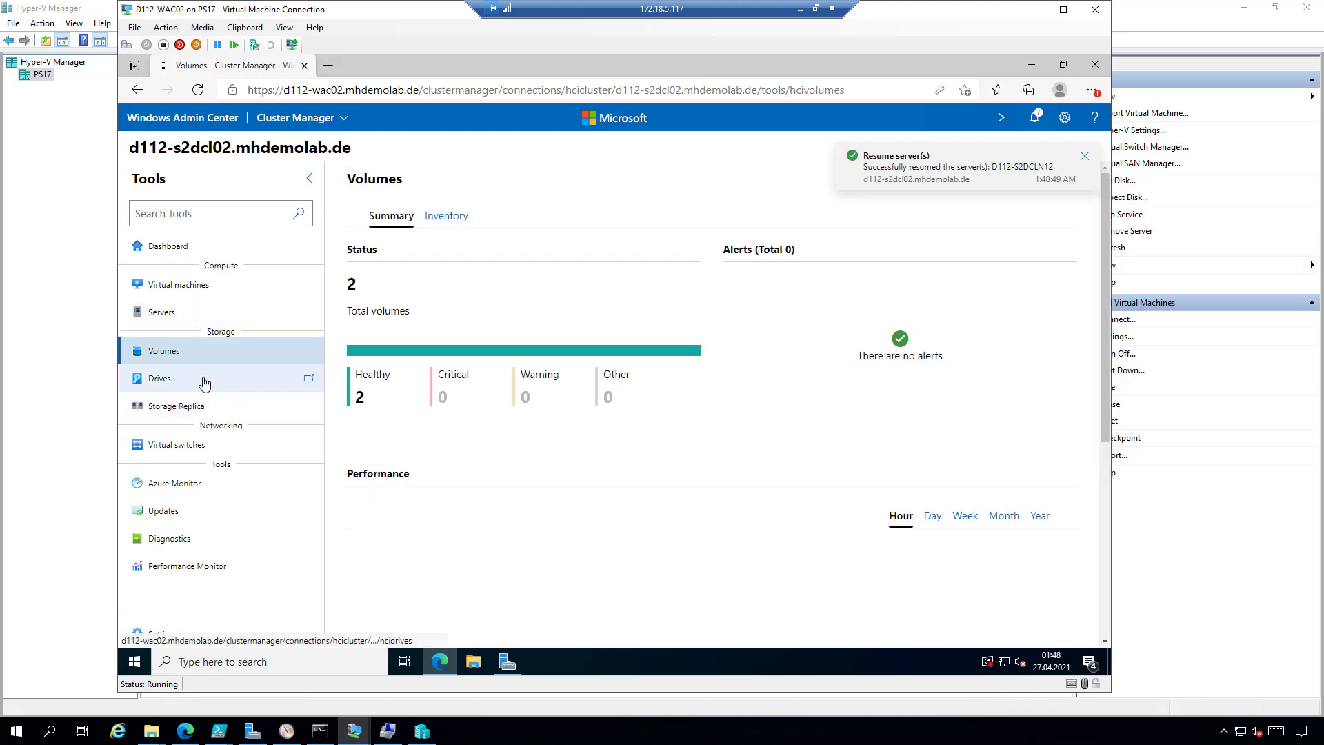
{"action": "left_click", "coordinate": [209, 379]}
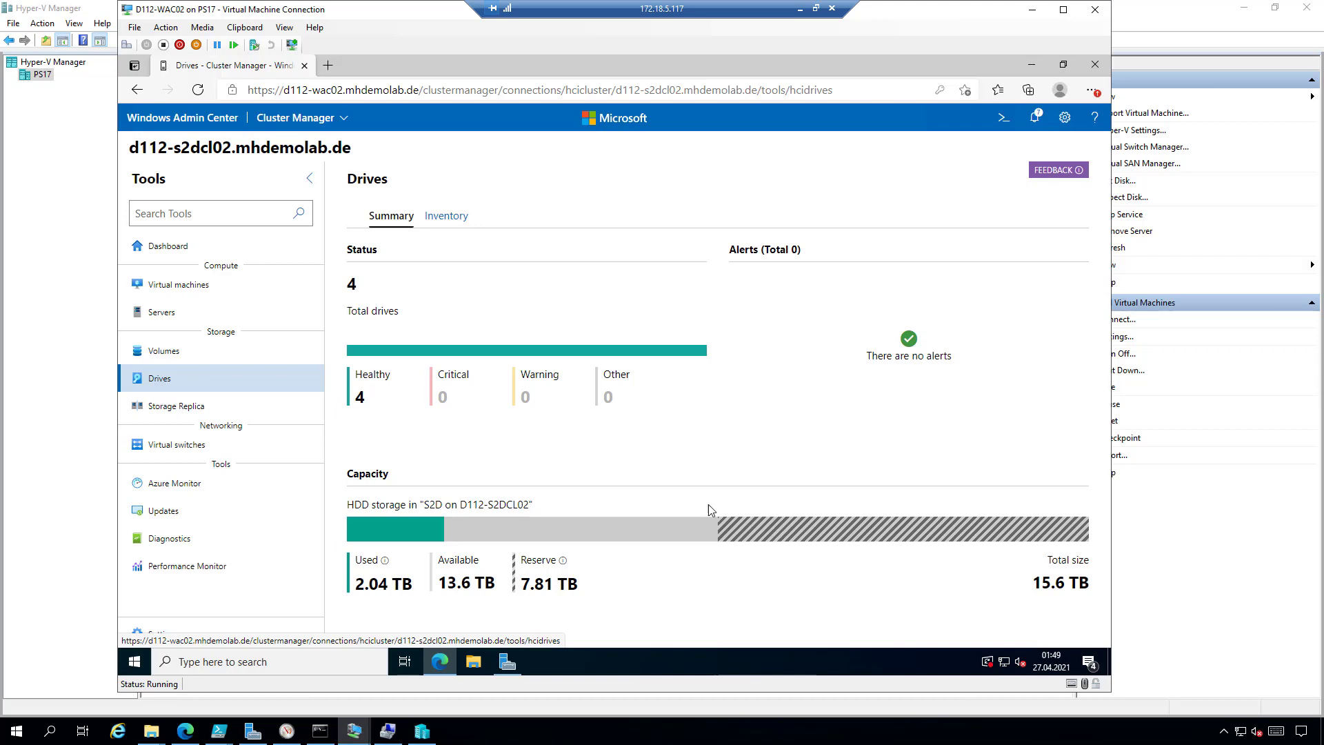
{"action": "left_click", "coordinate": [200, 512]}
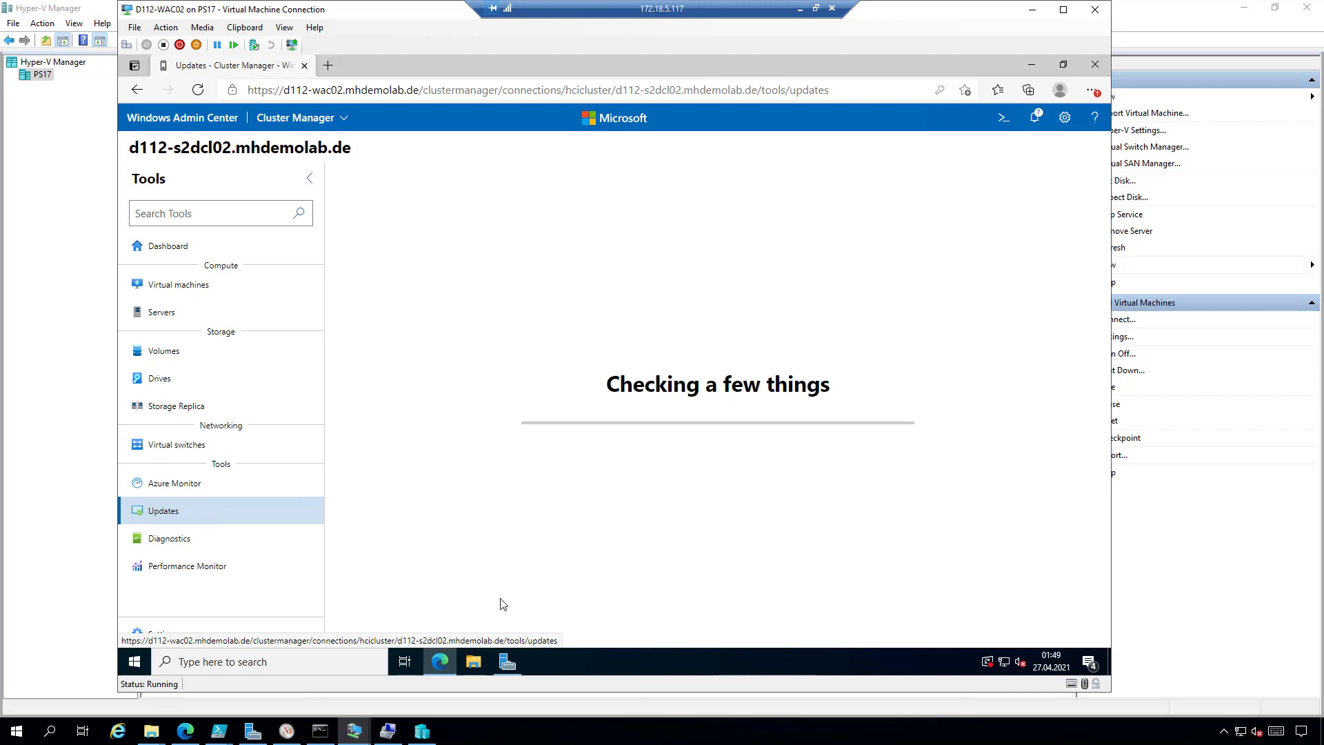
{"action": "left_click", "coordinate": [180, 544]}
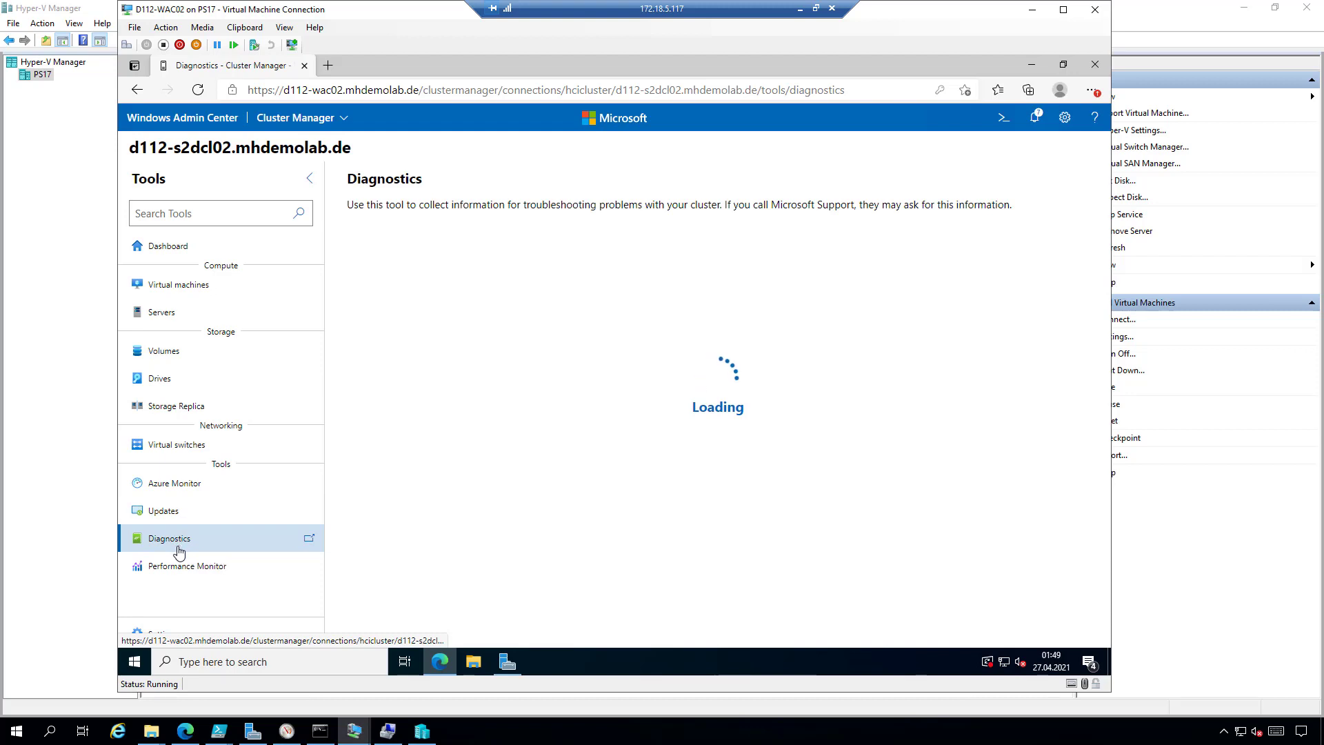
- Review the cluster settings for in-memory cache, cluster traffic encryption and virtual machine load balancing
{"action": "left_click", "coordinate": [184, 634]}
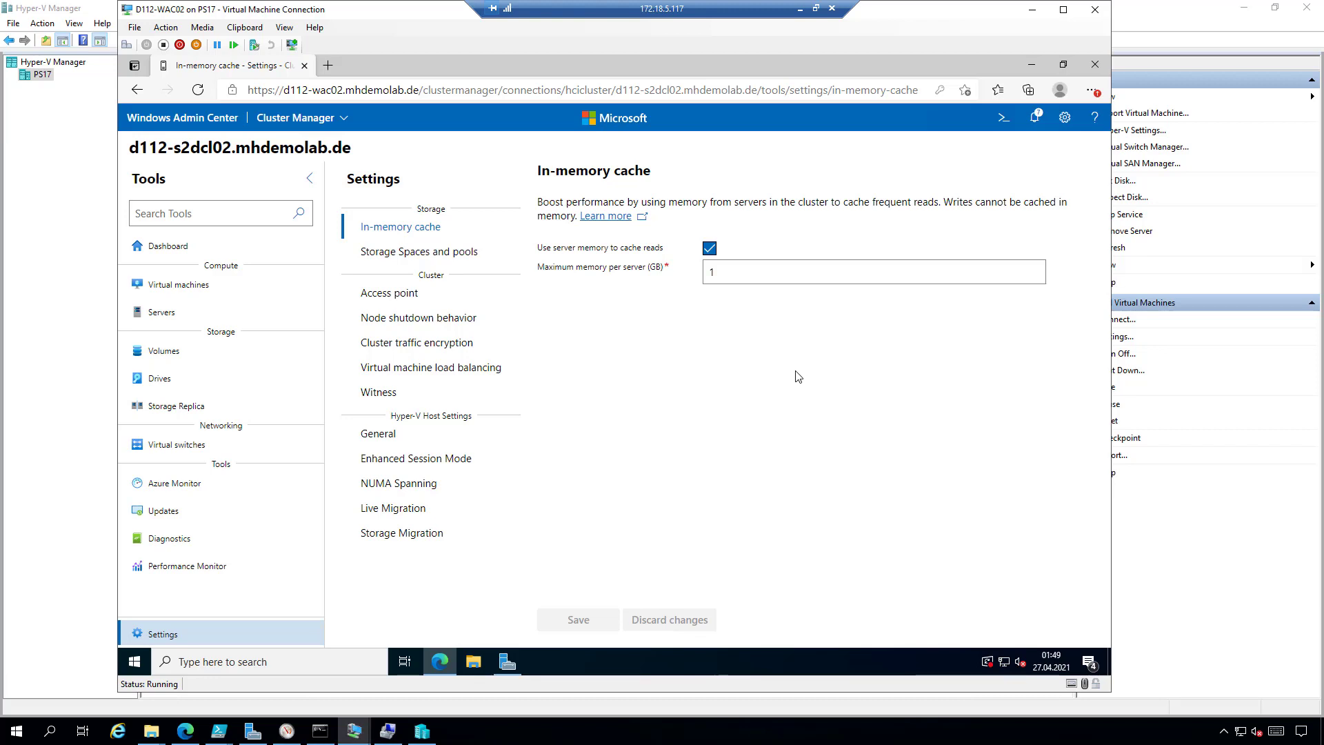
{"action": "left_click", "coordinate": [445, 343]}
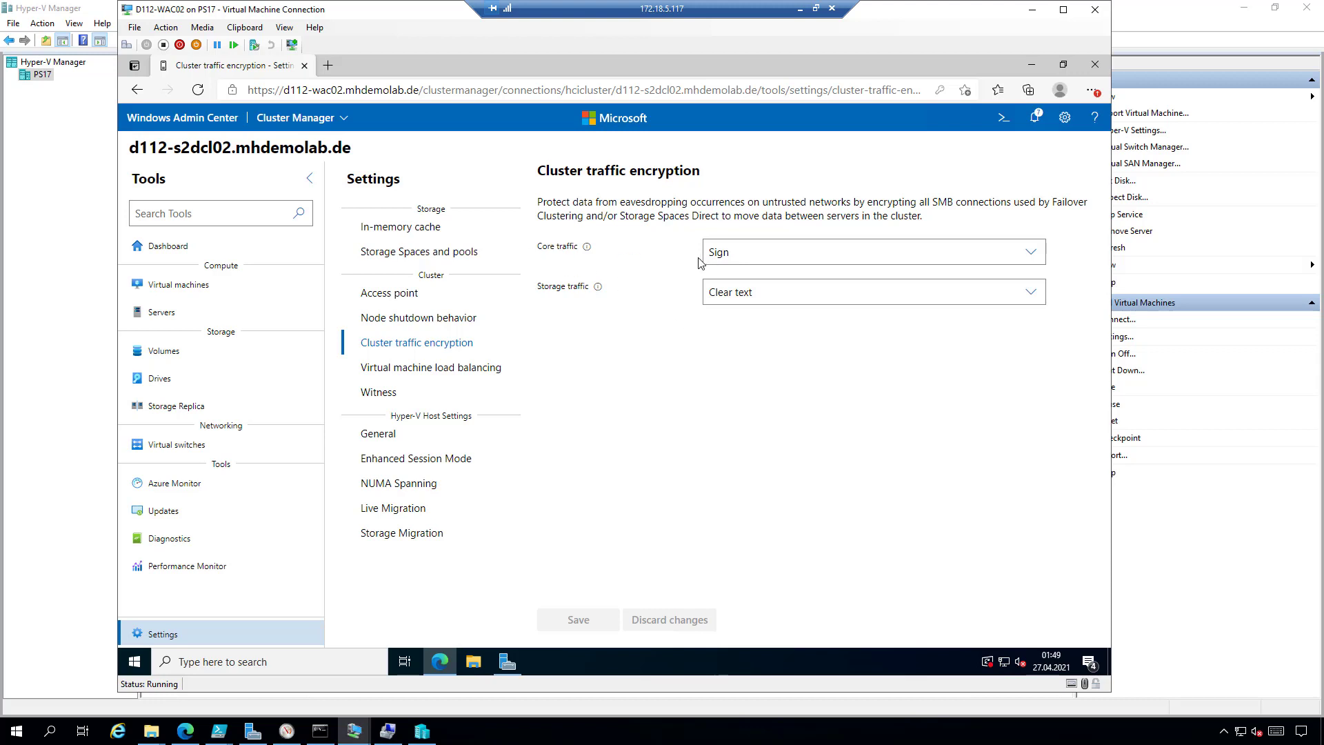
{"action": "left_click", "coordinate": [494, 372]}
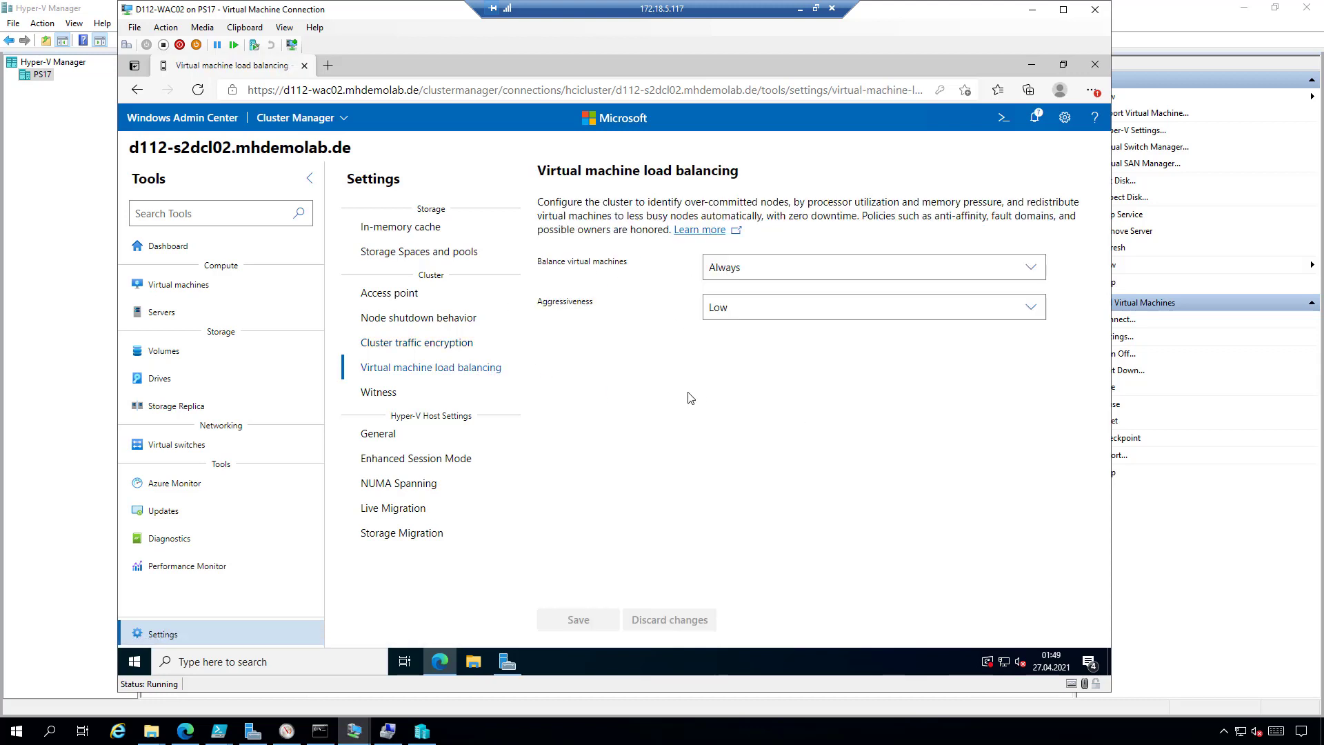
{"action": "left_click", "coordinate": [418, 348]}
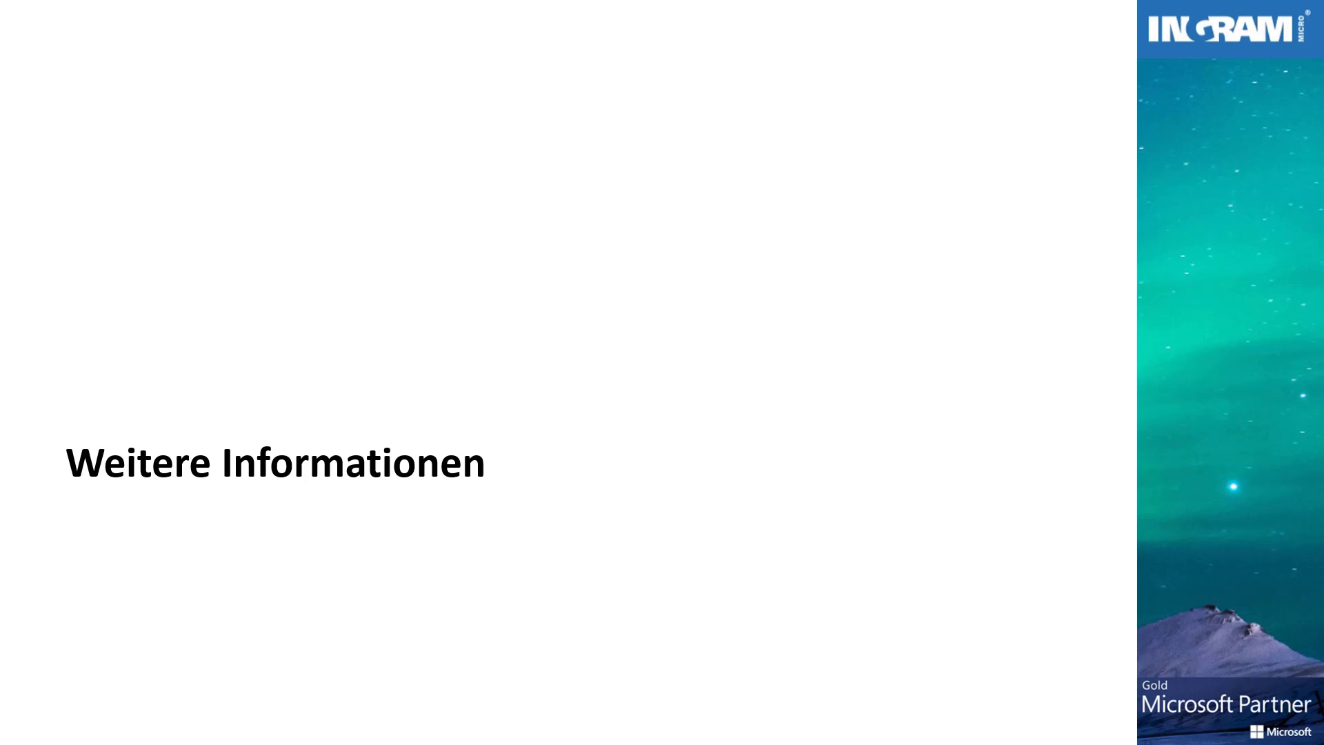
{"action": "key", "text": "Right"}
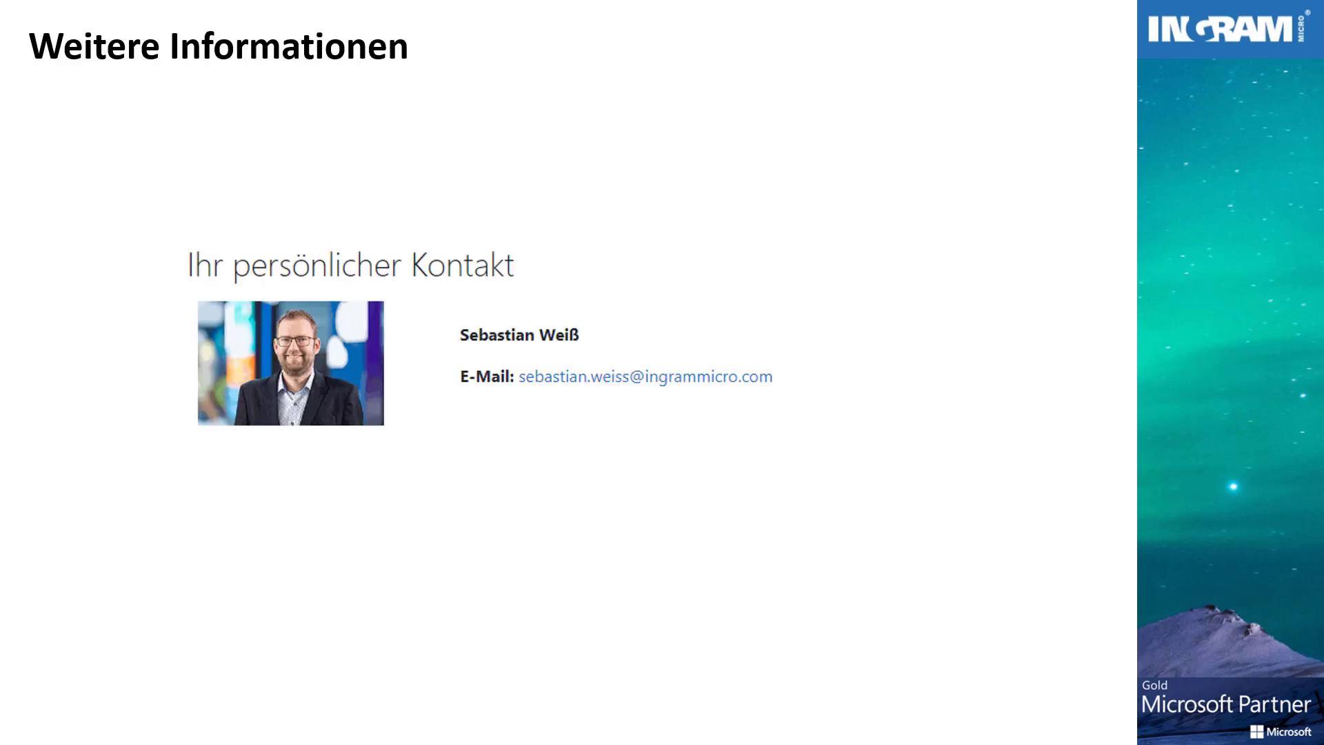